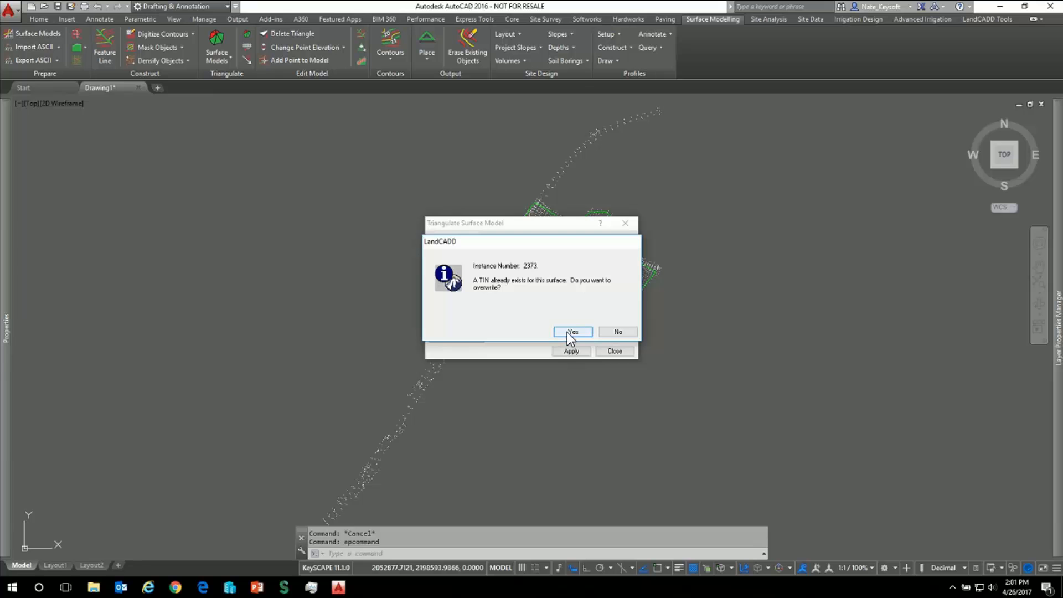
Step: Agree to overwrite the existing TIN of the EXISTING surface and select all survey points and linework for triangulation
left_click(571, 332)
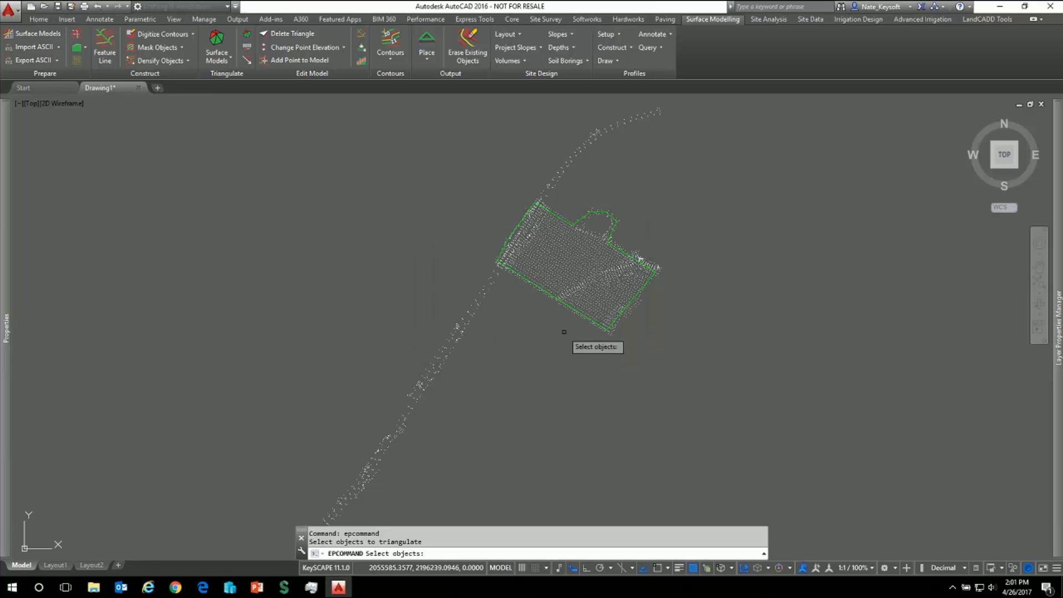
scroll(563, 332, "down", 5)
left_click(408, 224)
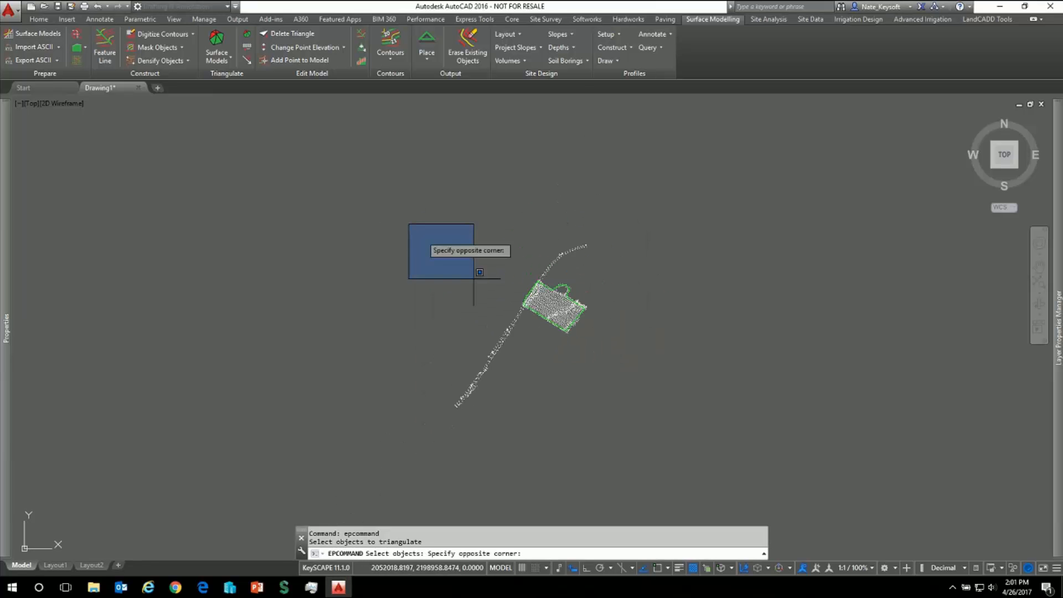
left_click(635, 400)
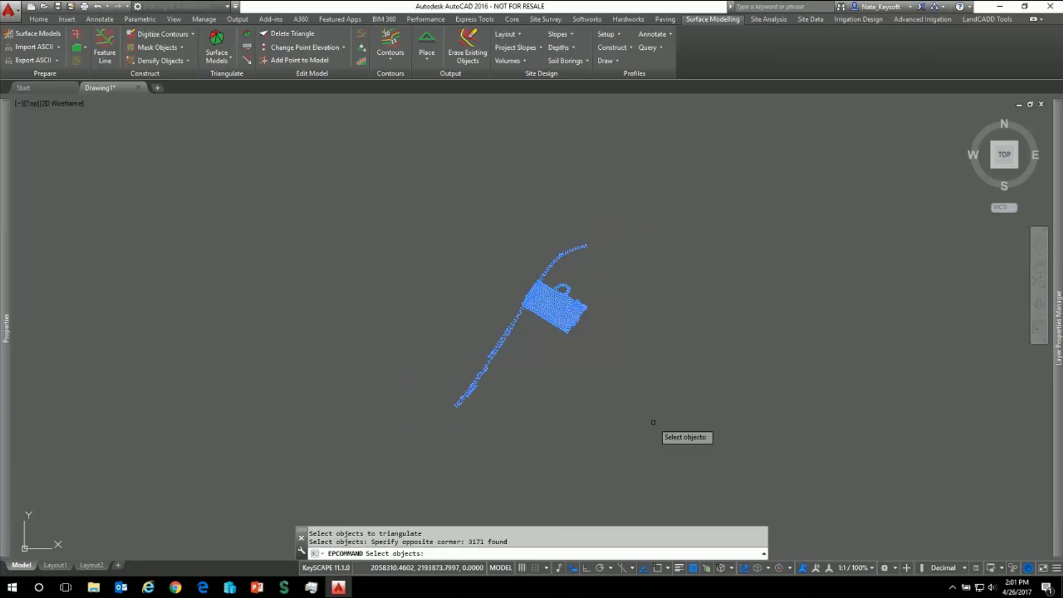
key("Return")
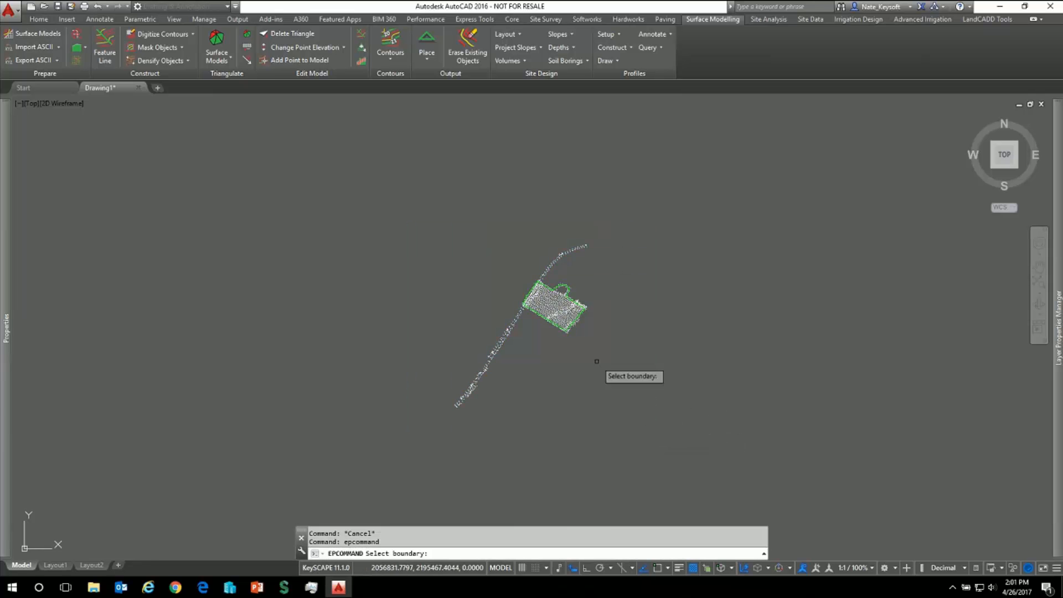
Step: Use the green site outline as the triangulation boundary and finish triangulating the EXISTING surface model
scroll(548, 285, "up", 3)
scroll(549, 285, "up", 4)
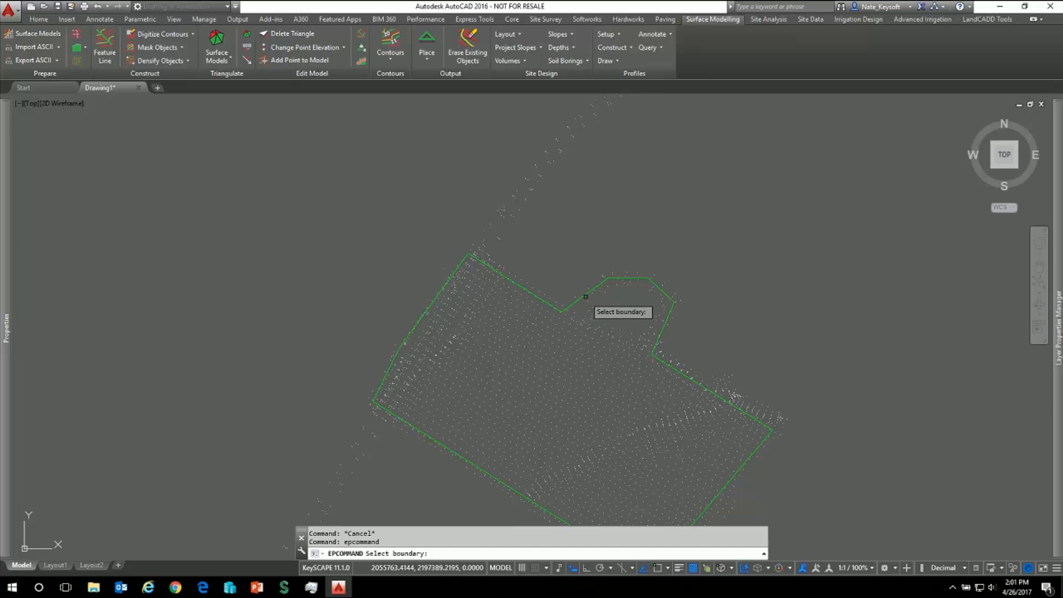
left_click(586, 298)
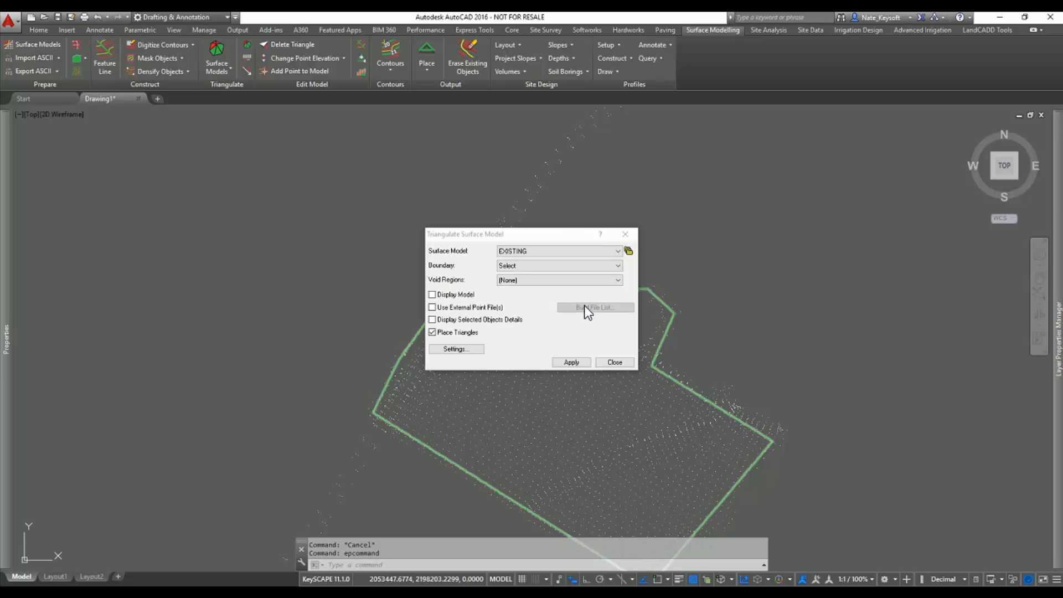
left_click(614, 362)
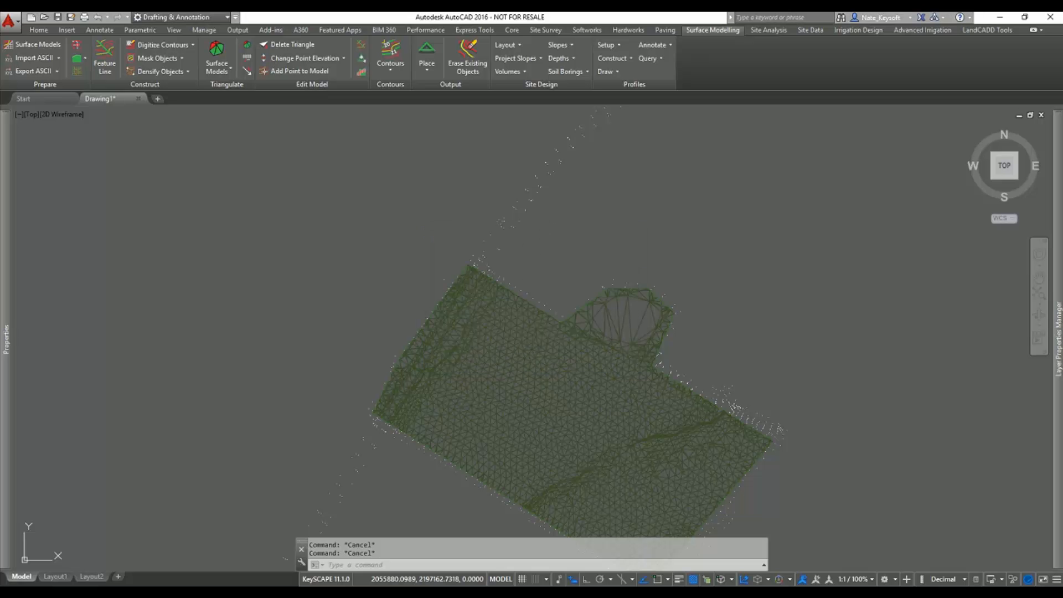
Step: Freeze the POINTS layer so only the triangulated surface is displayed
scroll(611, 421, "up", 6)
middle_click_drag(607, 425, 588, 363)
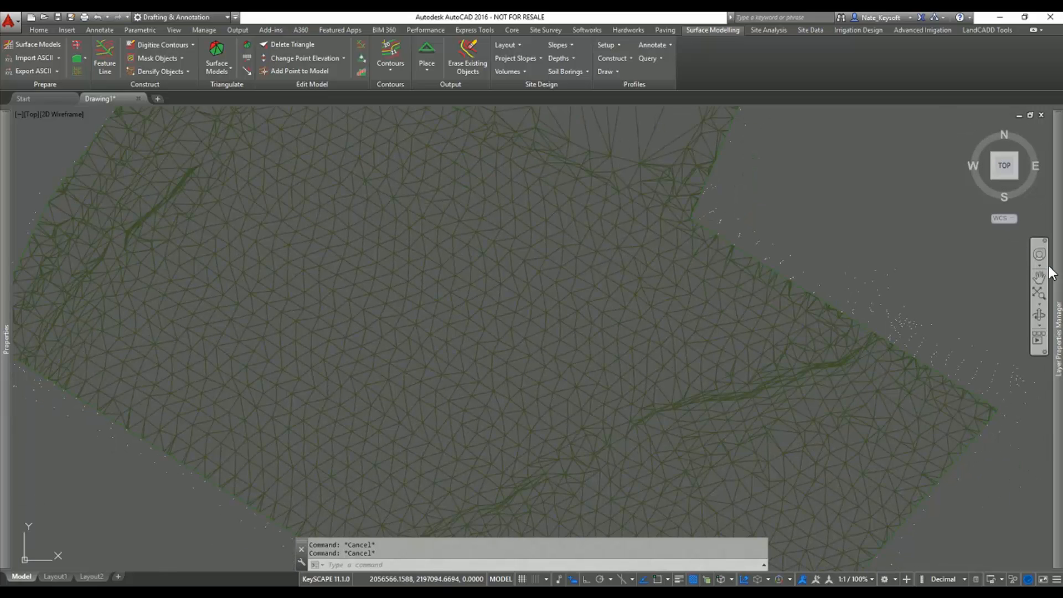
mouse_move(1053, 275)
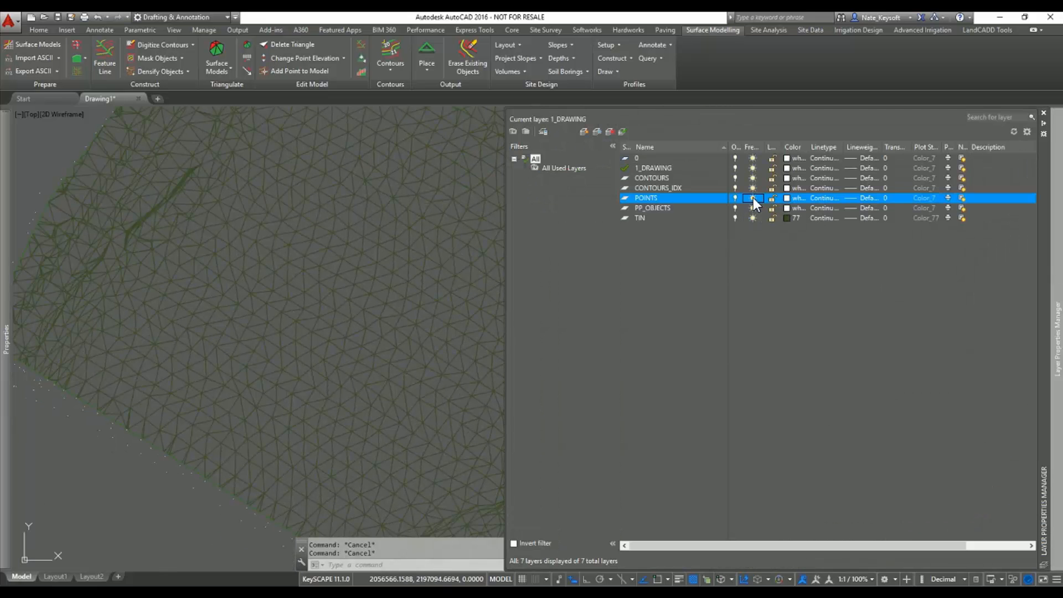
left_click(465, 240)
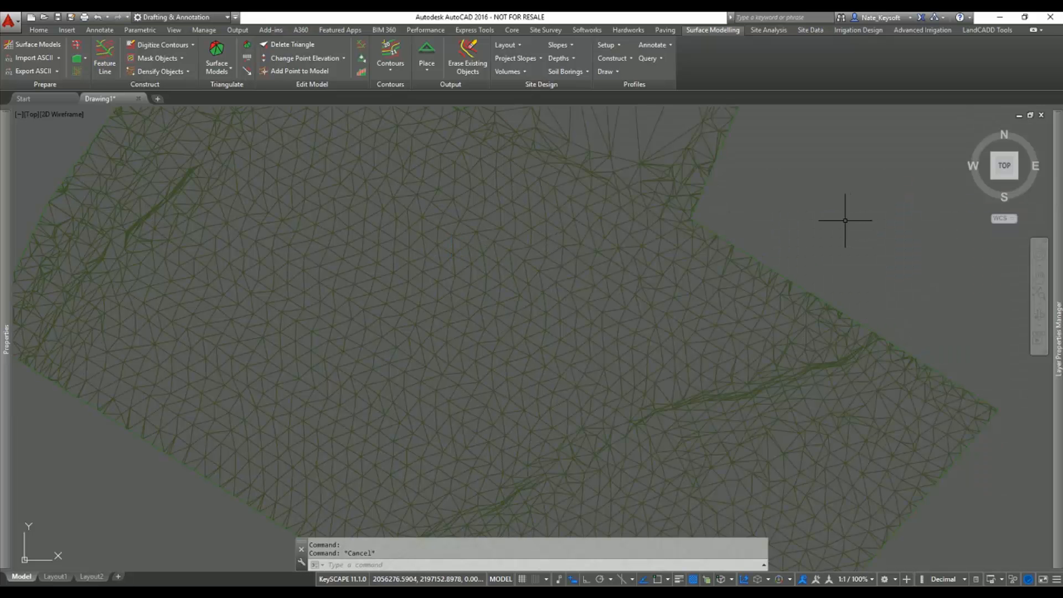
Step: Split the drawing into a 2D wireframe top view and a shaded 3D view, and make the top view active
scroll(807, 230, "down", 2)
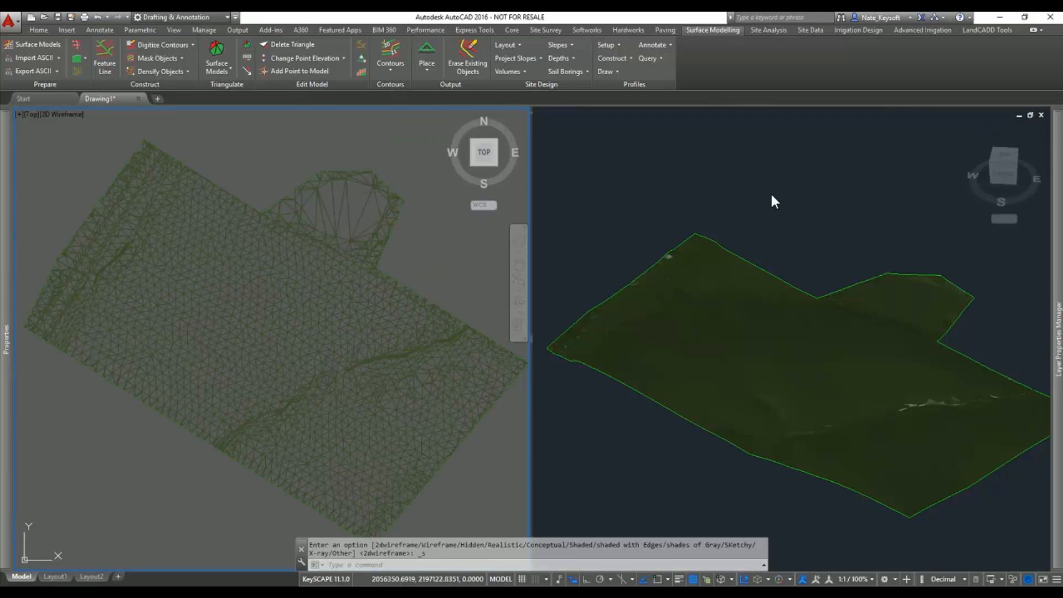
left_click(774, 201)
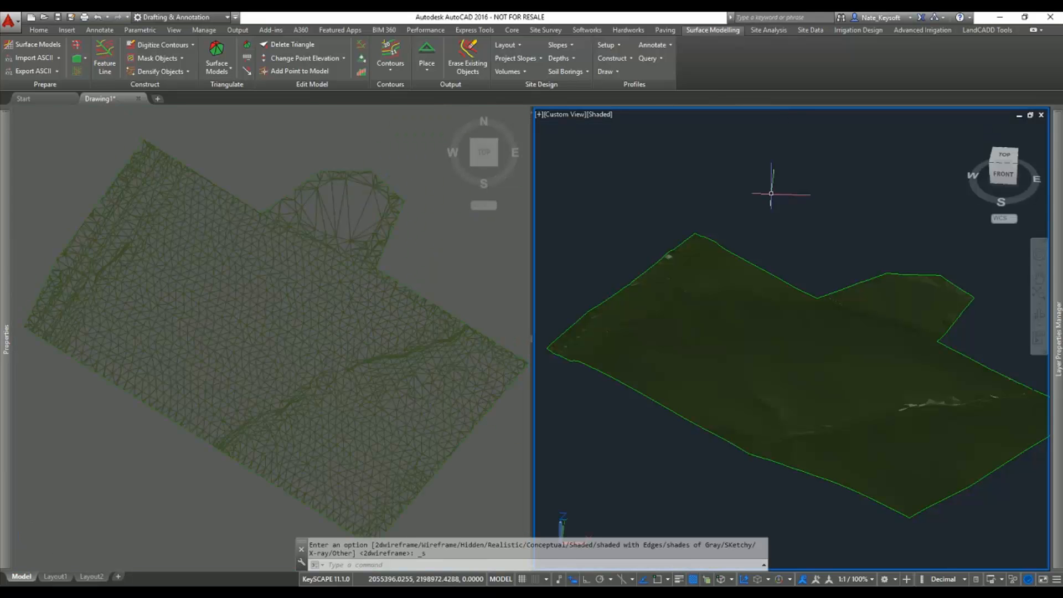
left_click(428, 270)
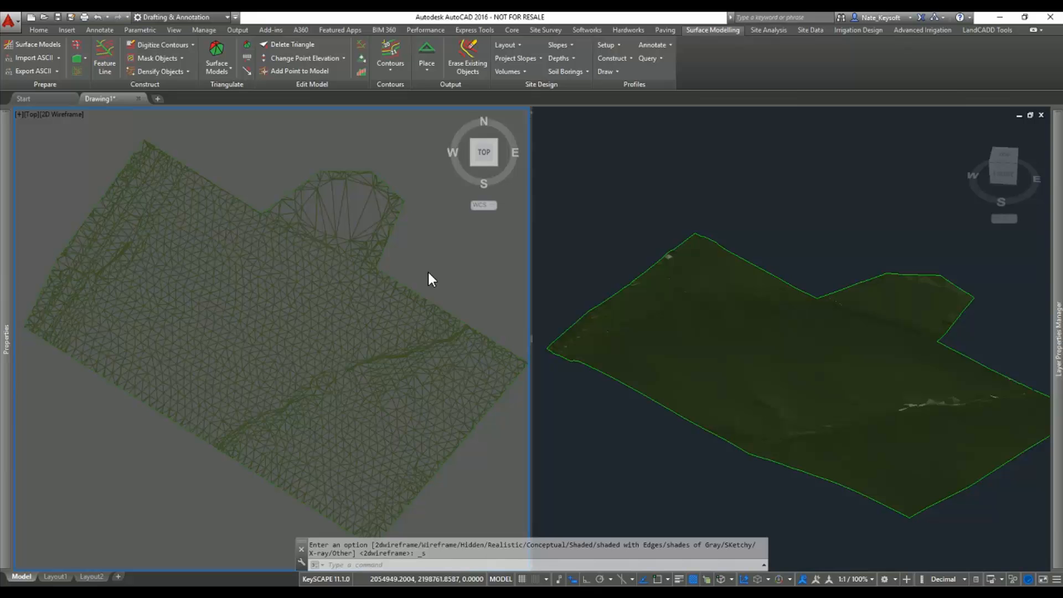
Step: Generate intermediate and index contours for the EXISTING surface after reviewing their CAD and contour settings, and check them in the 3D view
left_click(387, 66)
left_click(420, 117)
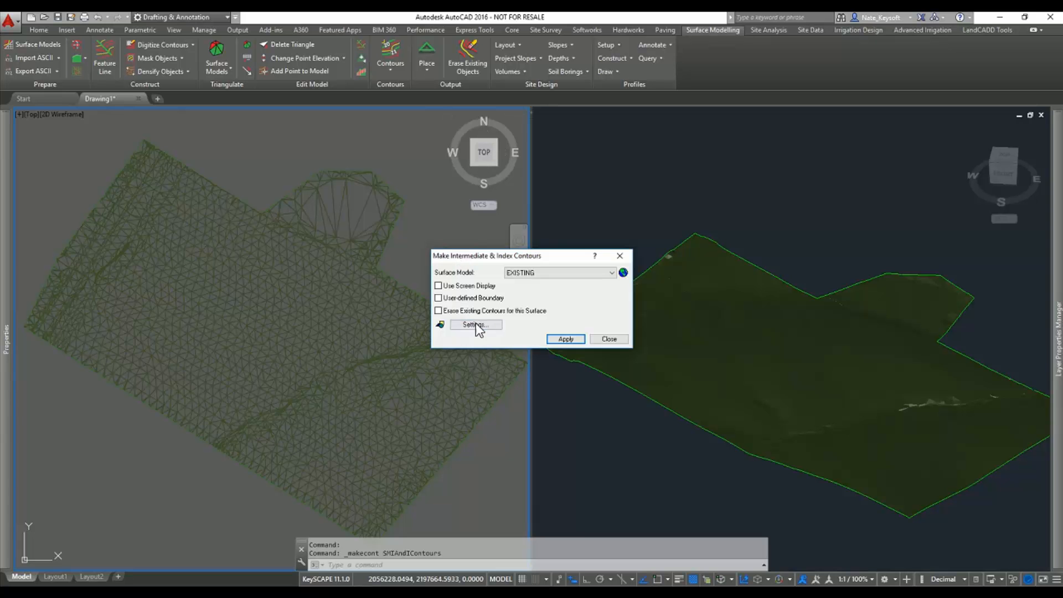
left_click(438, 326)
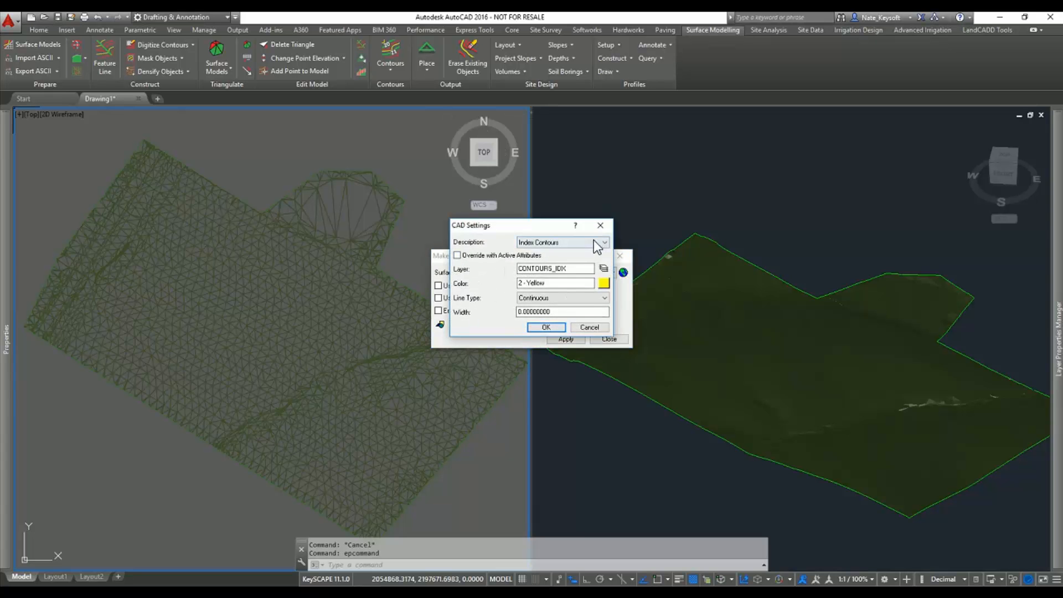
left_click(589, 328)
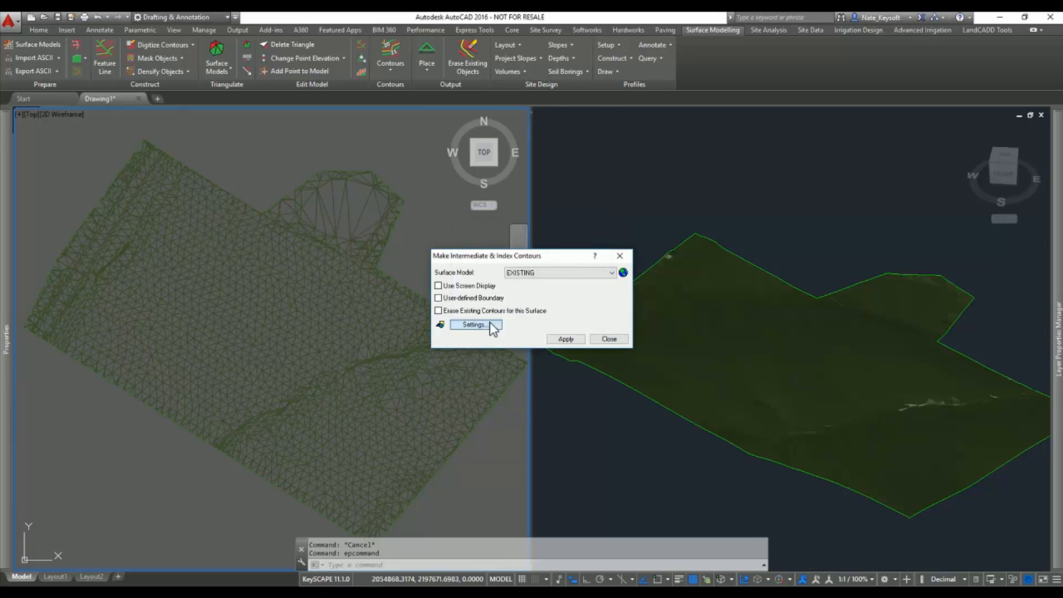
left_click(490, 327)
left_click(541, 389)
left_click(565, 339)
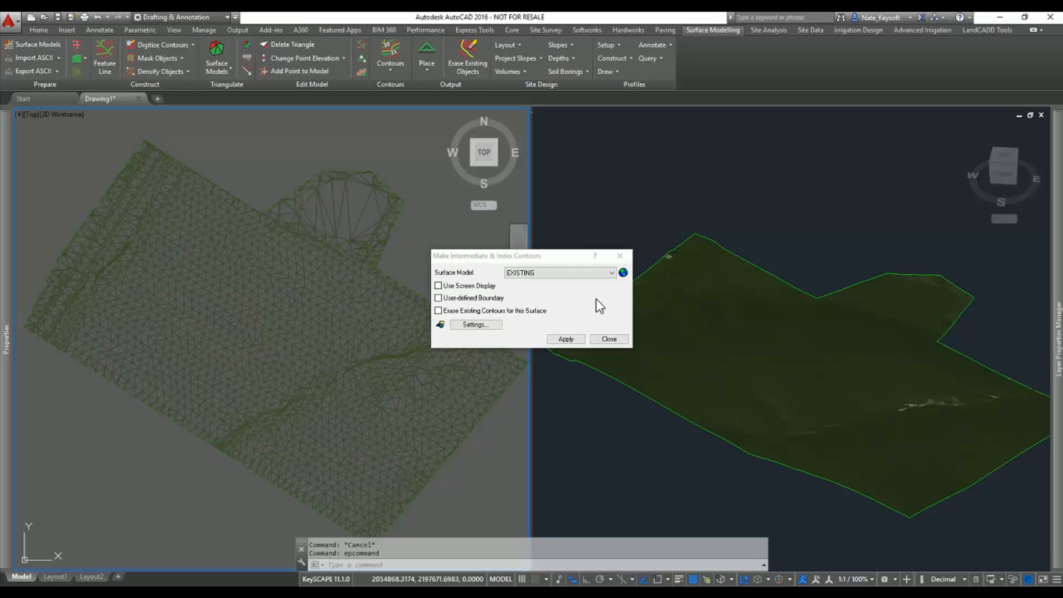
left_click(605, 338)
left_click(789, 257)
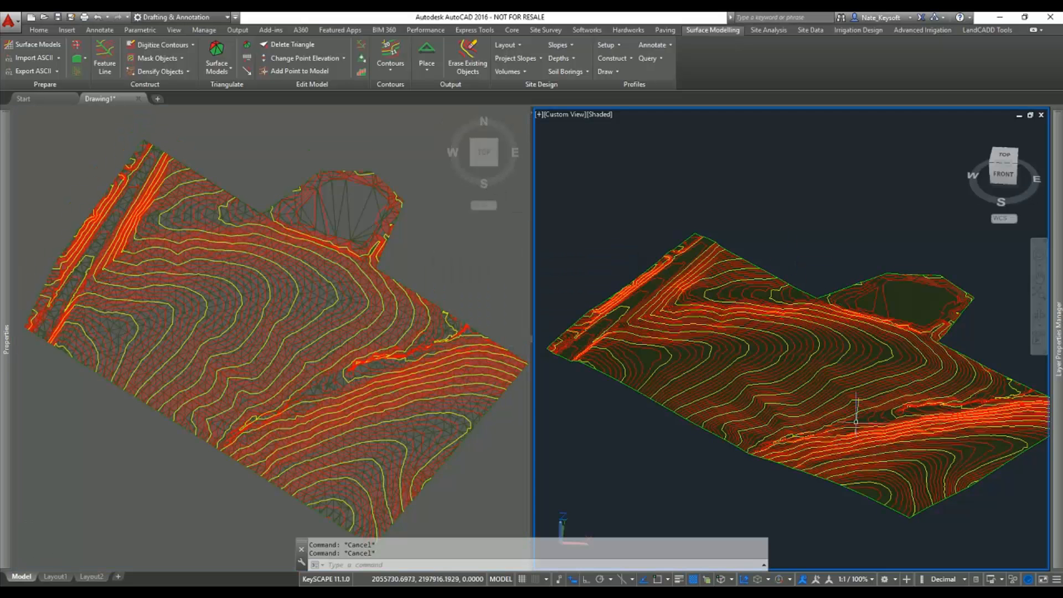
middle_click_drag(835, 432, 709, 389, "shift")
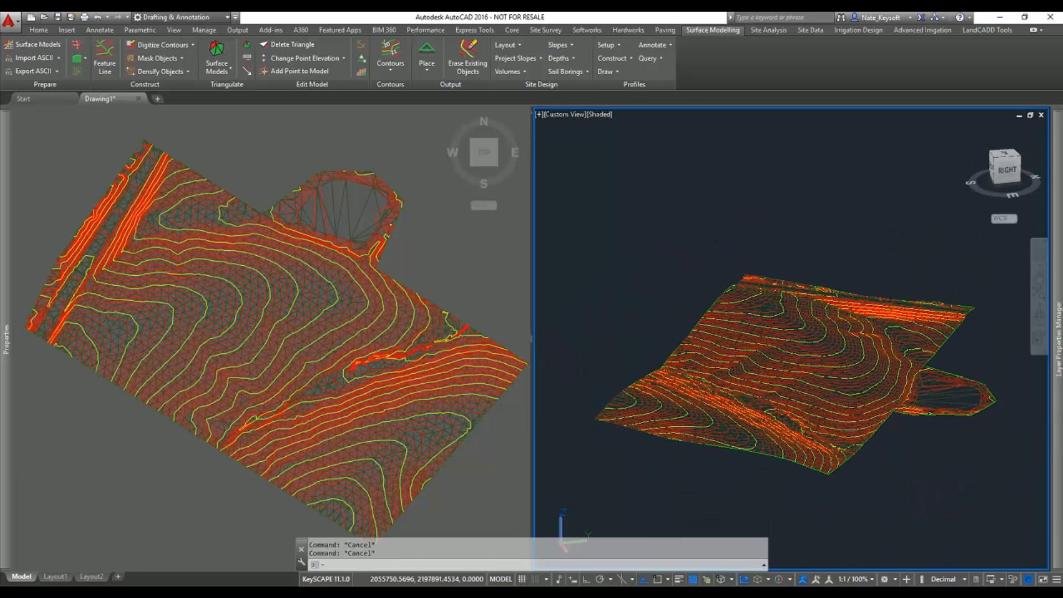
Step: Place a spot elevation label for the EXISTING surface just east of the steep contour band in the site's northwest
left_click(450, 267)
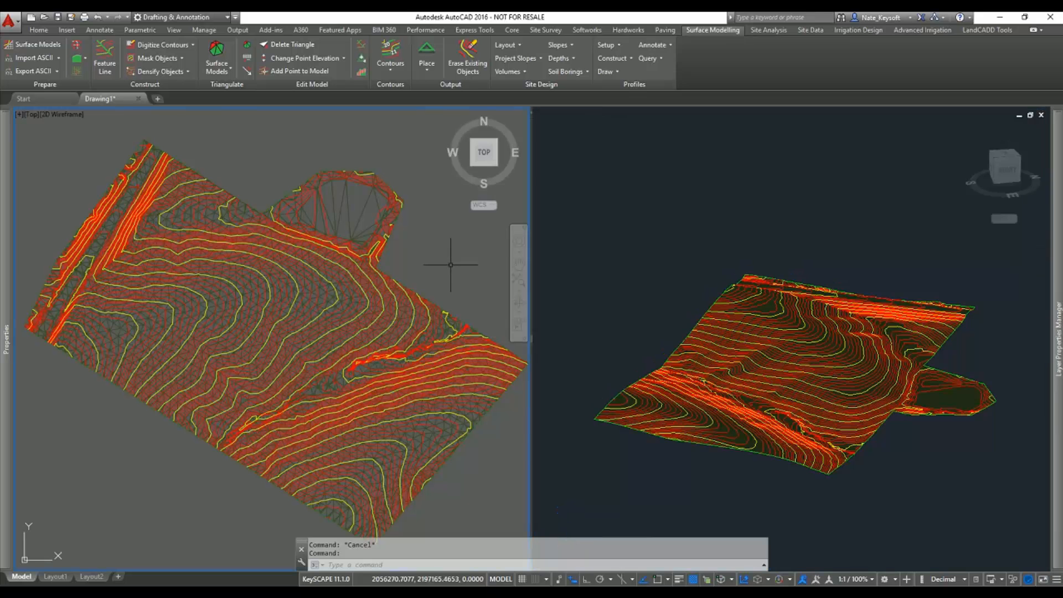
left_click(427, 65)
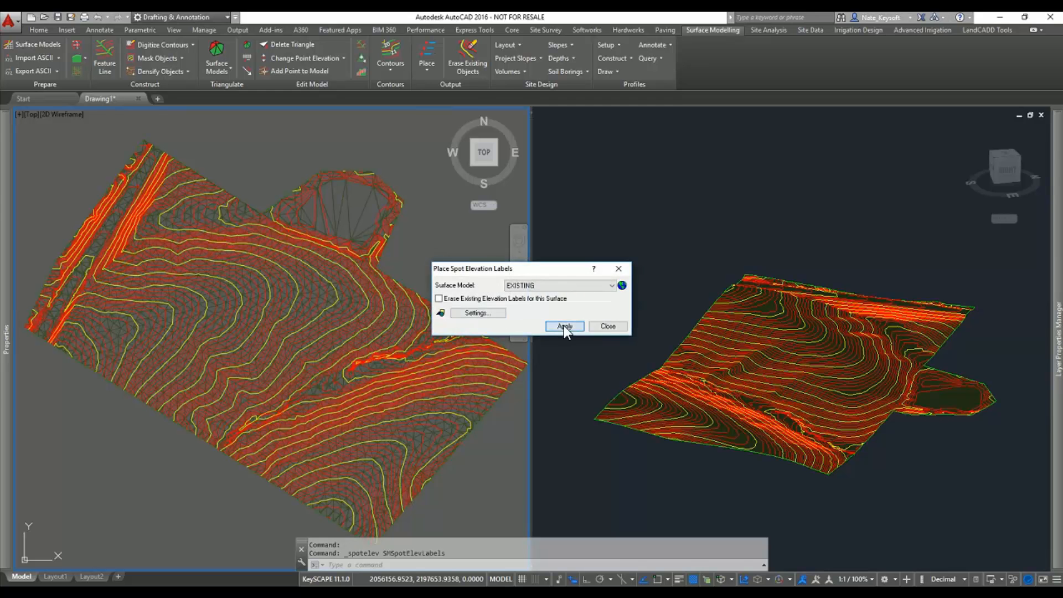
left_click(564, 325)
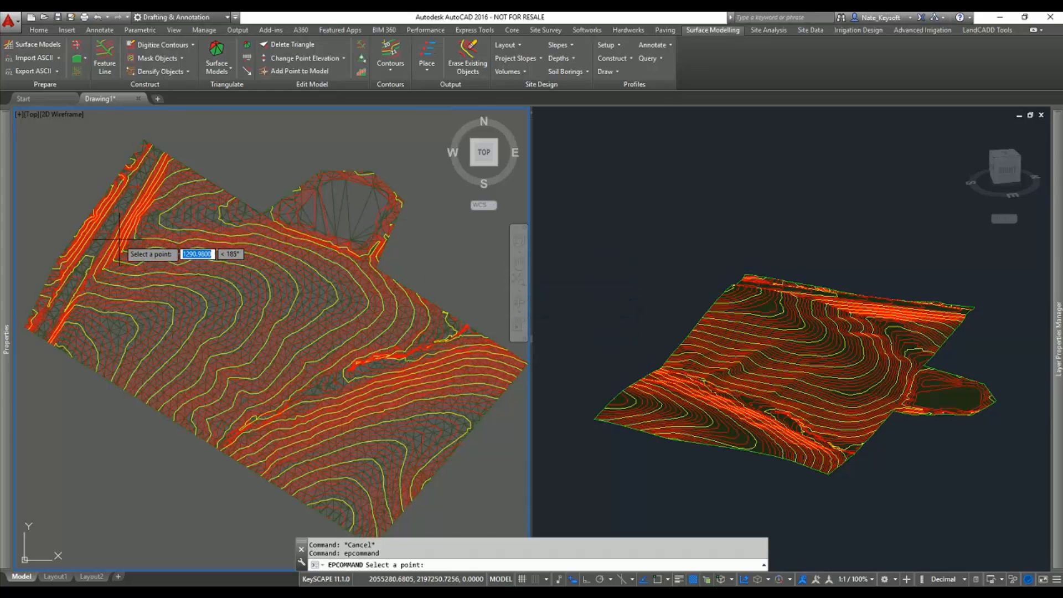
scroll(119, 241, "up", 3)
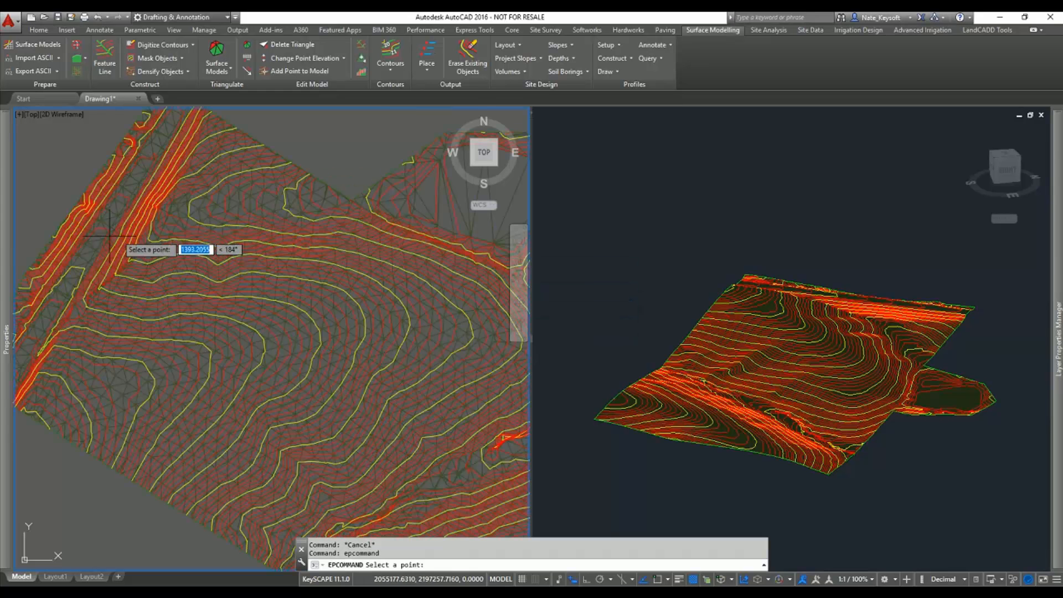
left_click(202, 191)
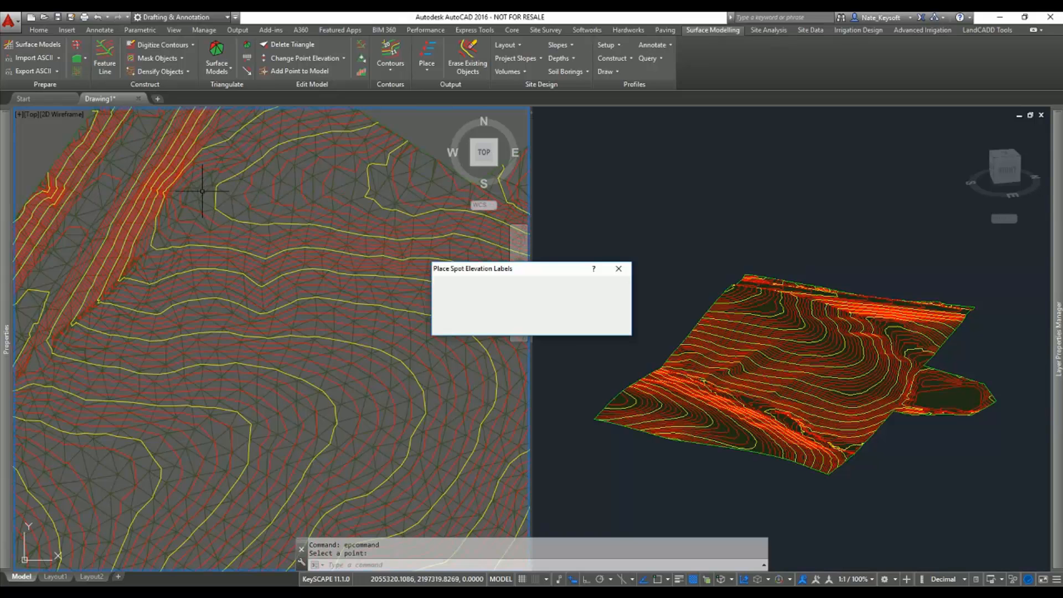
Step: Place two more spot elevation labels, one in the flat area near the western corner and one inside the rounded northern projection
left_click(564, 325)
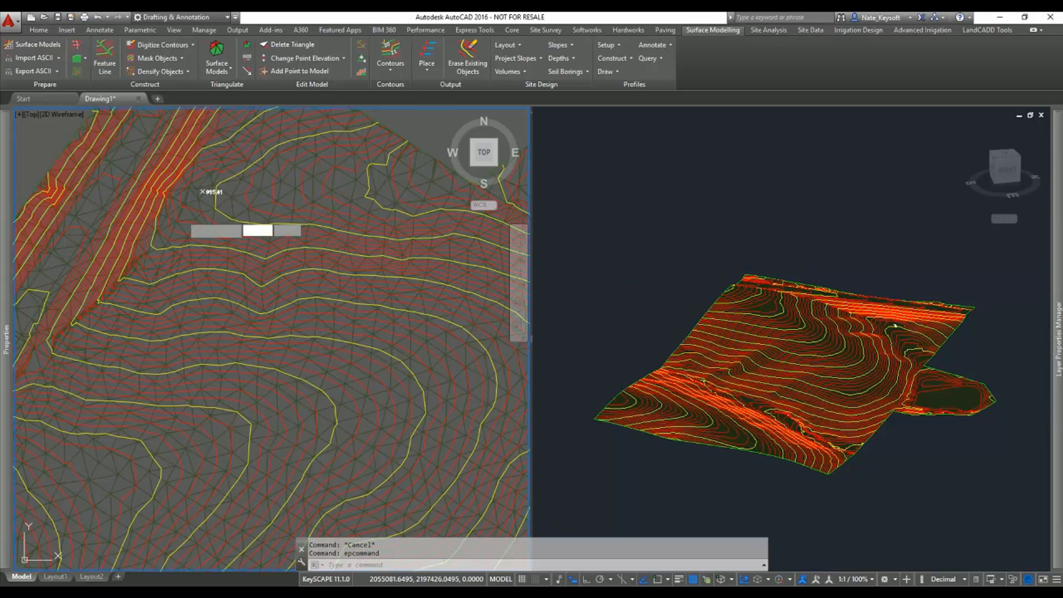
middle_click_drag(196, 245, 335, 117)
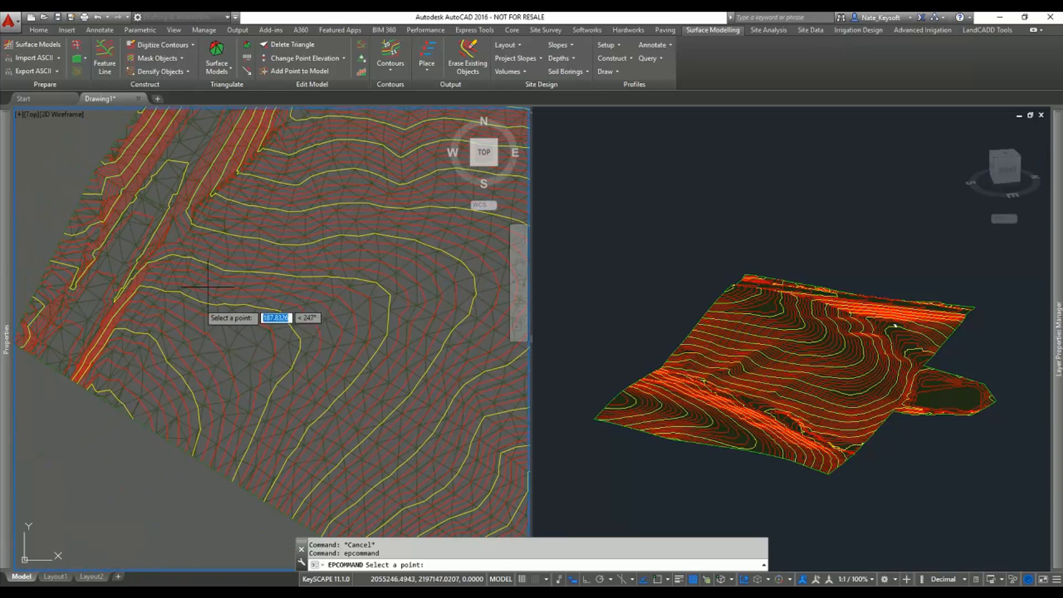
left_click(198, 320)
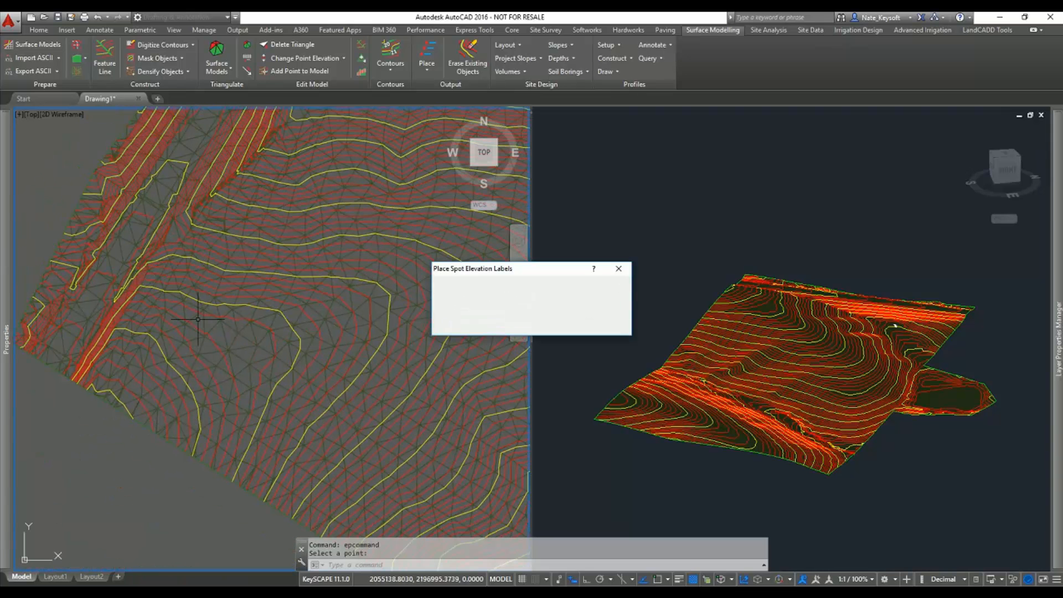
left_click(563, 326)
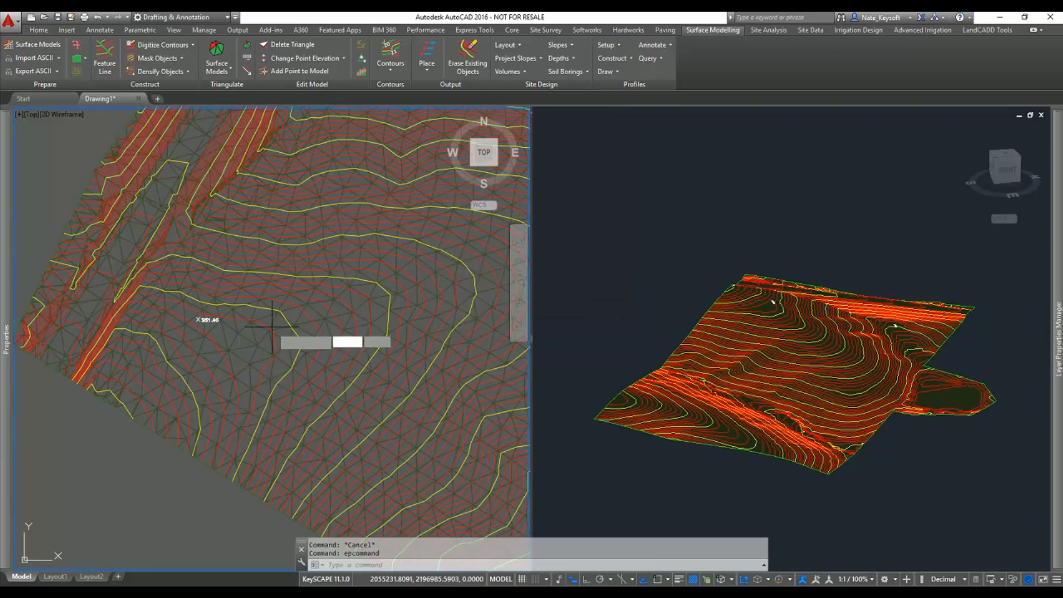
scroll(275, 332, "down", 2)
middle_click_drag(366, 303, 125, 338)
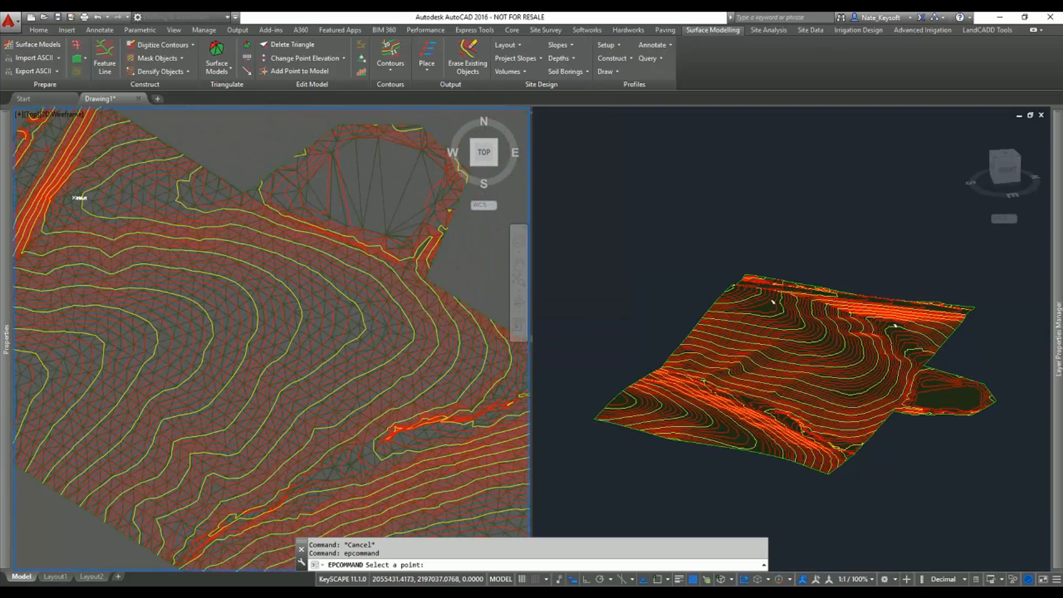
left_click(387, 191)
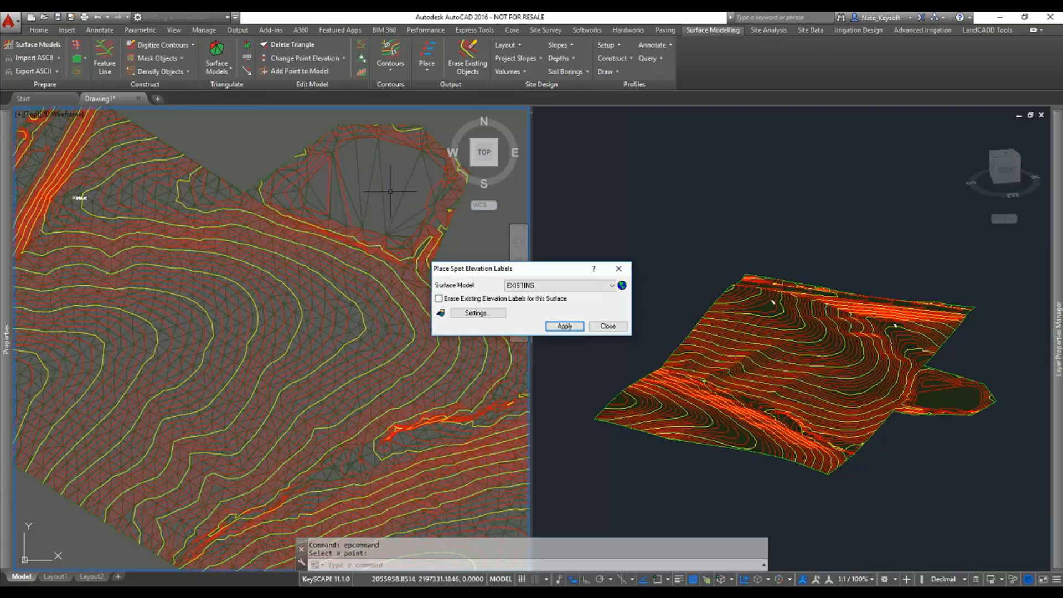
Step: End the spot elevation labelling and inspect the placed labels on the surface in the shaded 3D view
left_click(565, 326)
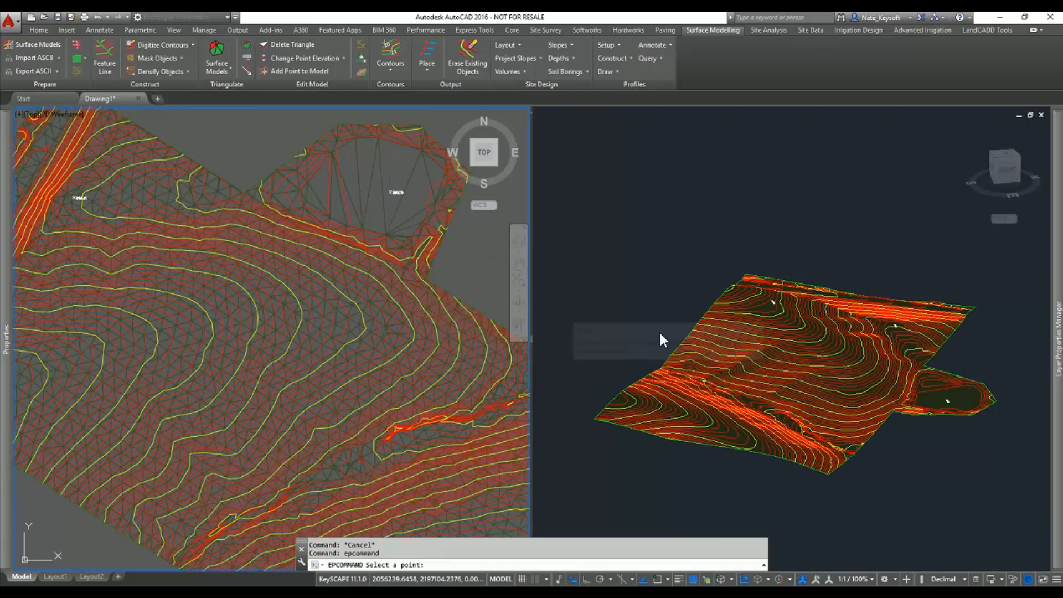
left_click(638, 290)
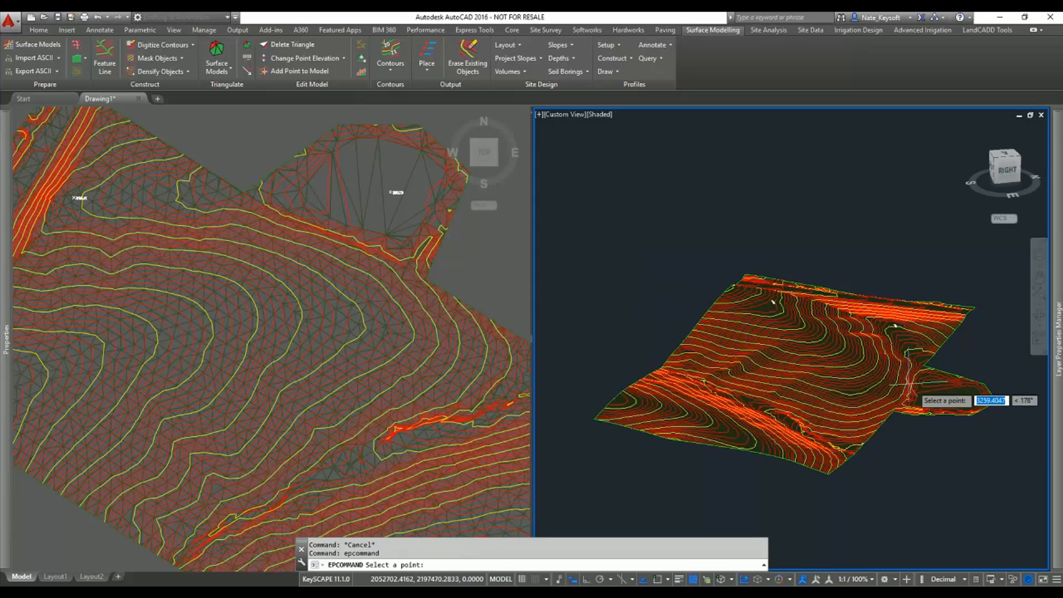
key("Escape")
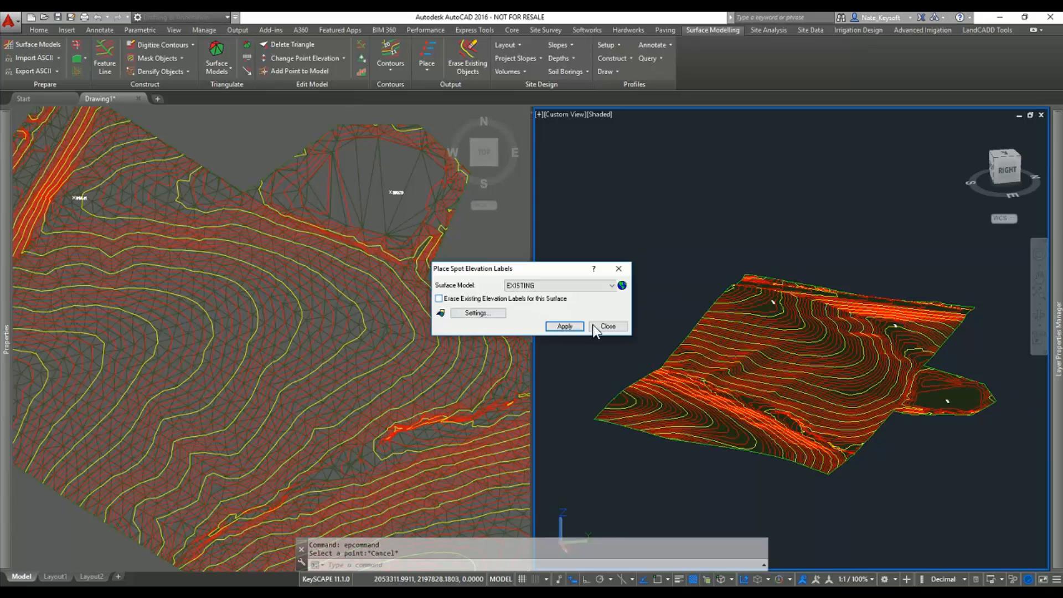
key("Escape")
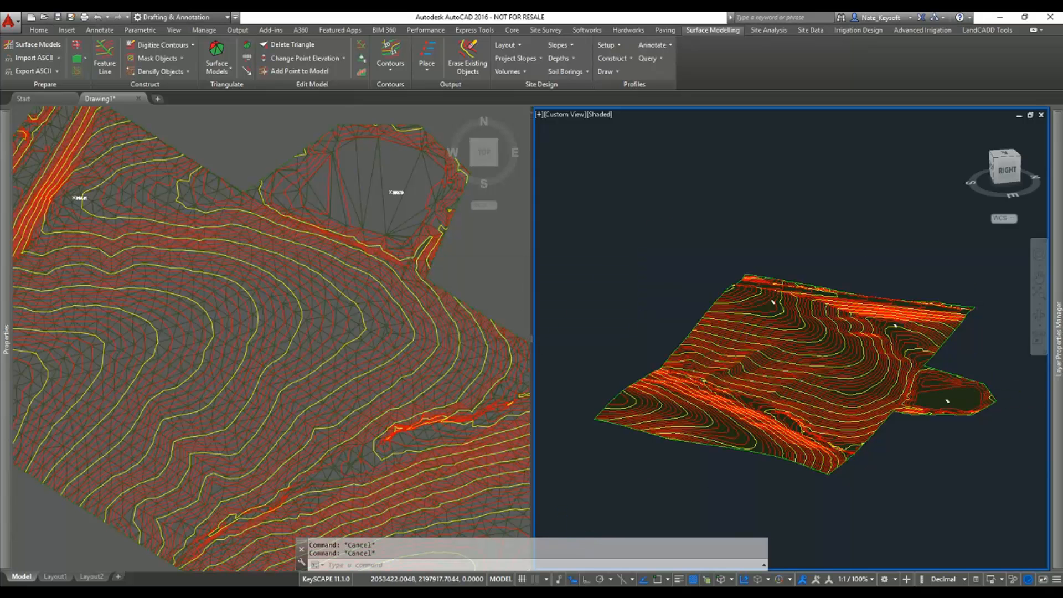
scroll(816, 359, "up", 5)
scroll(950, 397, "up", 3)
scroll(951, 397, "down", 3)
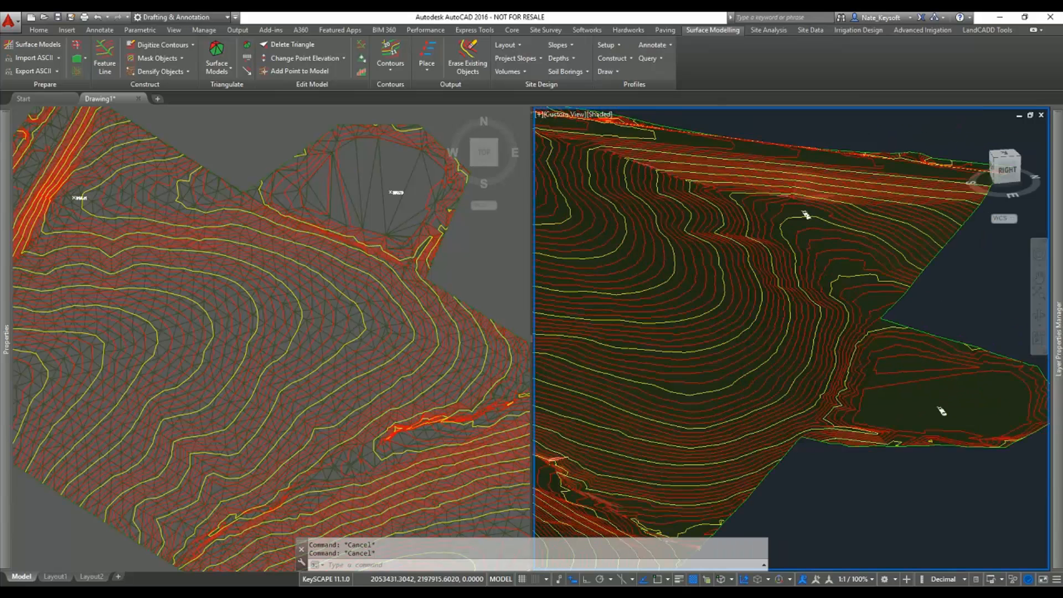
Step: Open the slope analysis for the EXISTING surface and review its percent slope ranges with their layers and colours
scroll(941, 388, "down", 2)
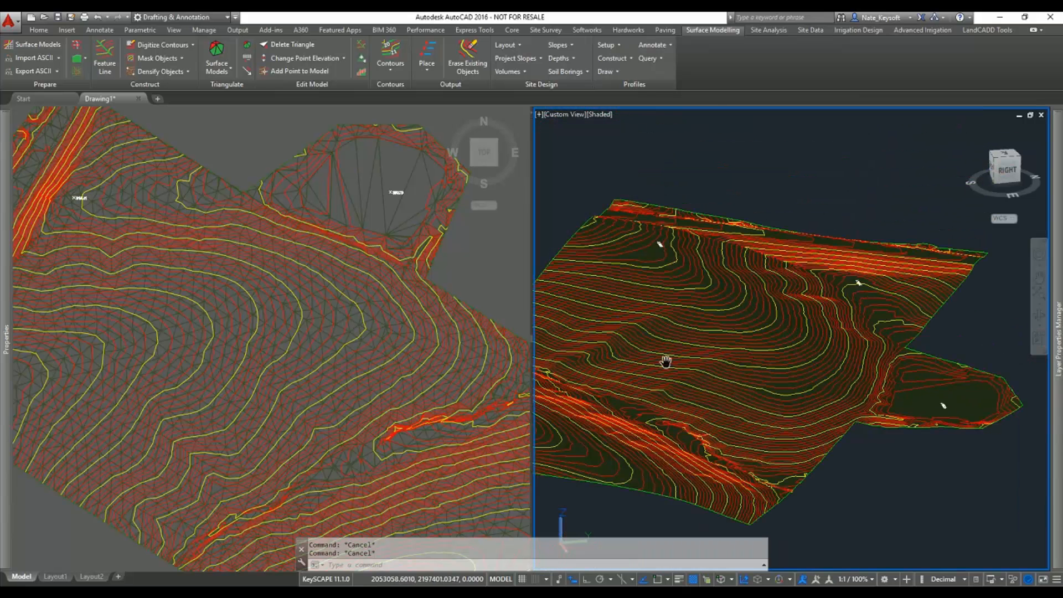
middle_click_drag(666, 362, 671, 362)
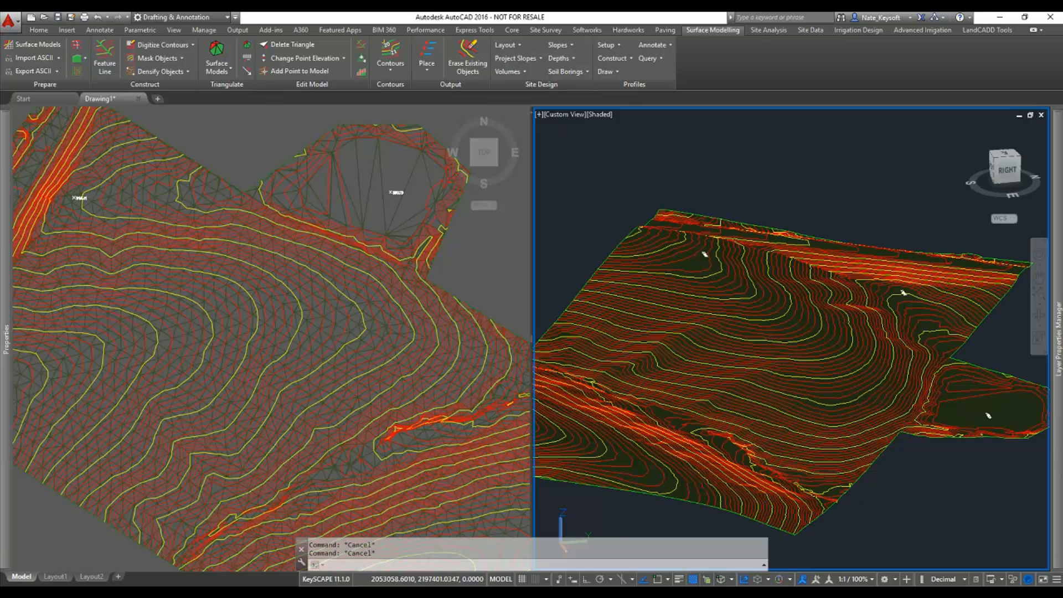
left_click(472, 281)
scroll(463, 277, "down", 2)
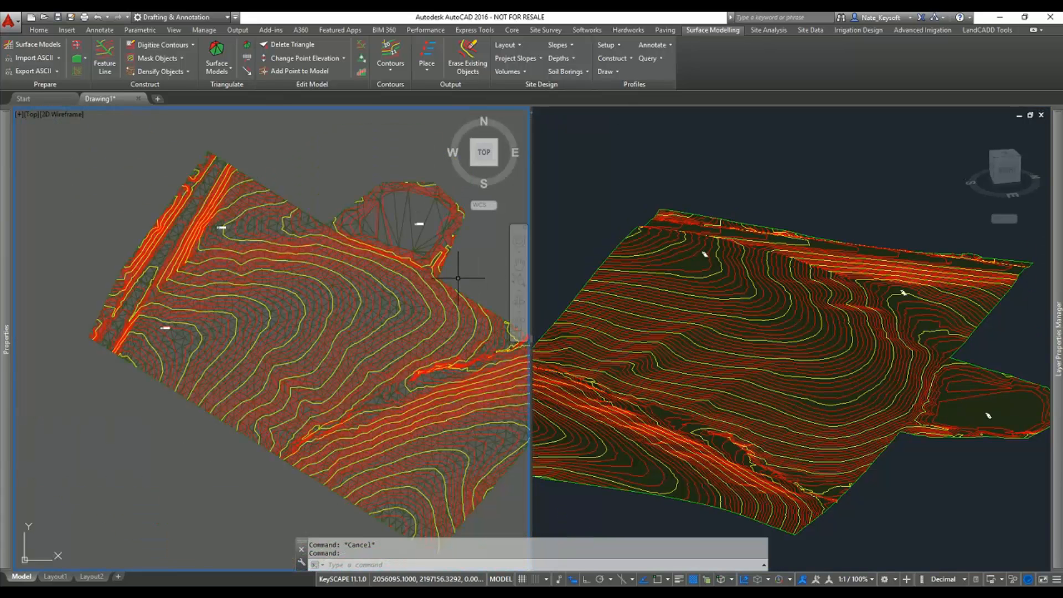
middle_click_drag(463, 277, 416, 266)
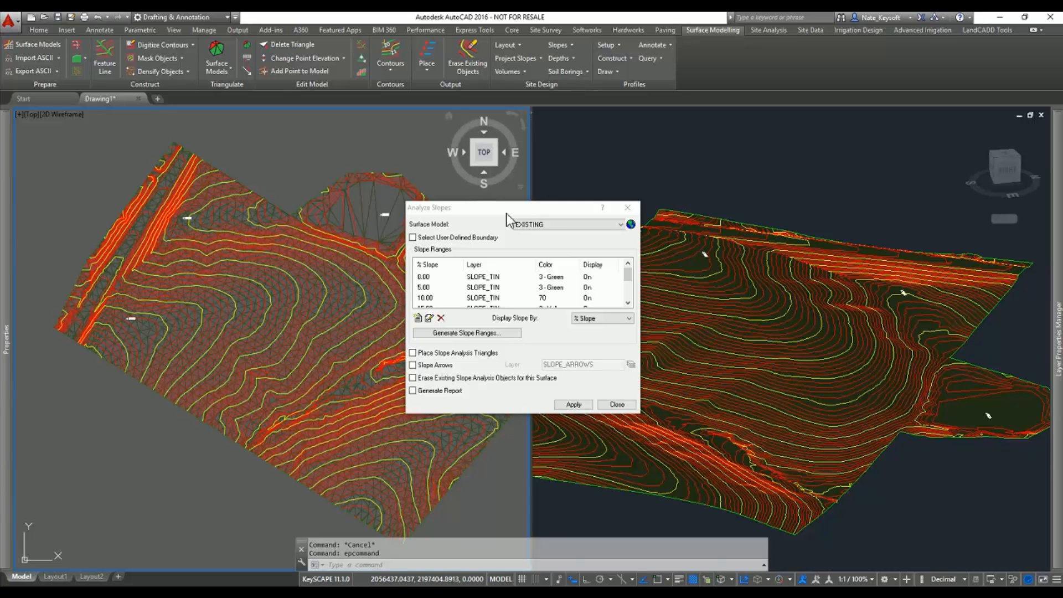
left_click(487, 279)
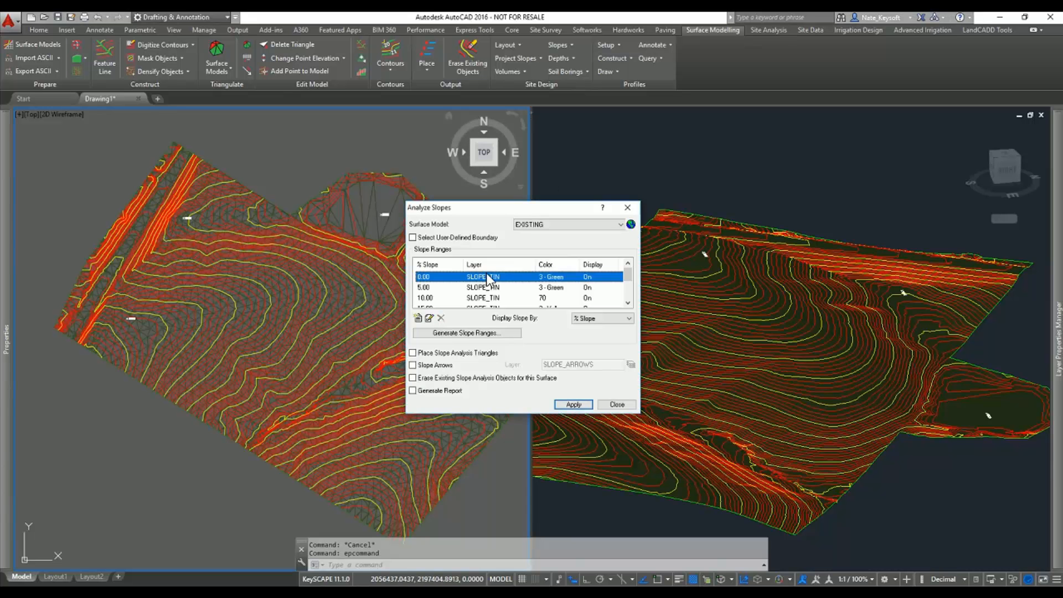
left_click(628, 302)
left_click(628, 303)
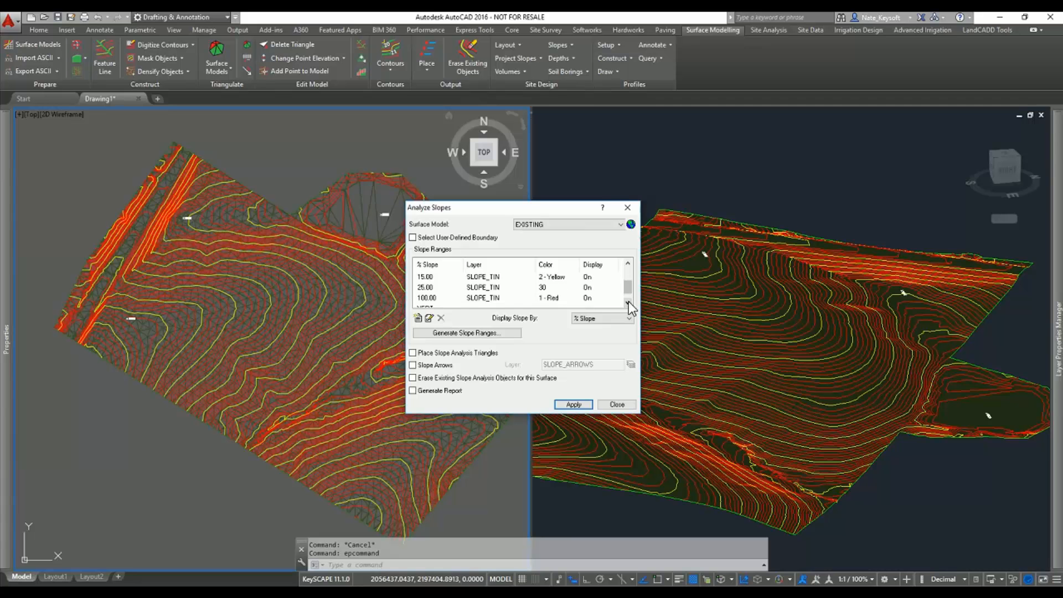
left_click(628, 302)
left_click_drag(630, 289, 625, 280)
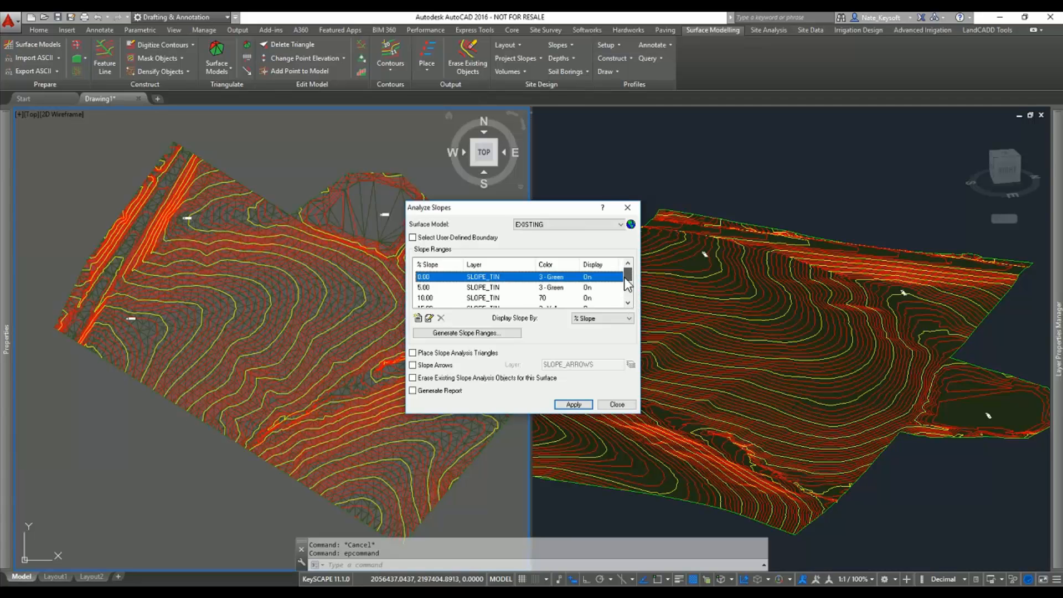
Step: Examine the 5% slope range's layer, colour and display settings, and look over the steeper ranges
double_click(560, 288)
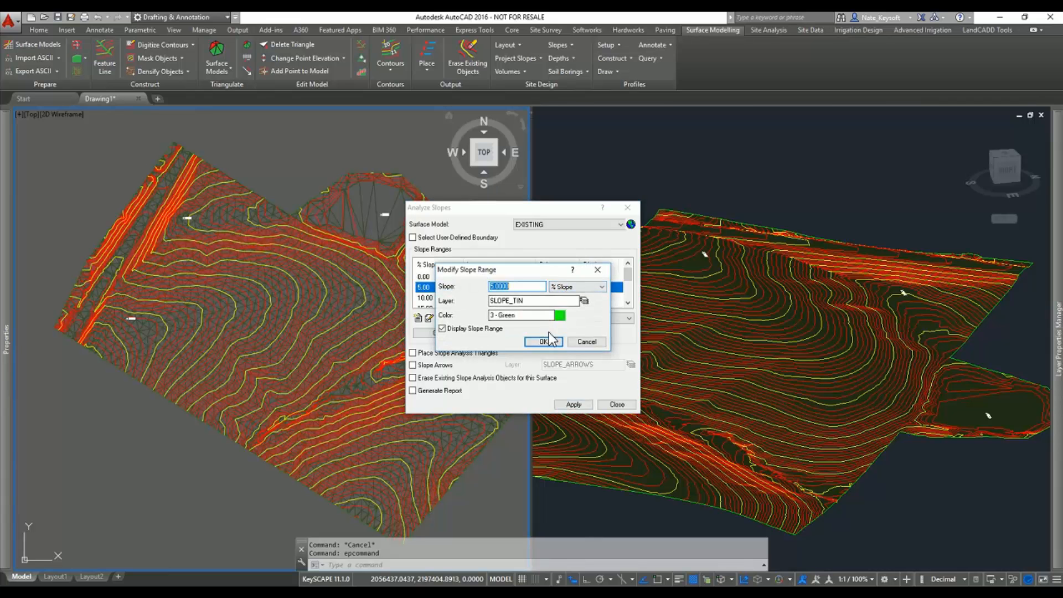
left_click(539, 341)
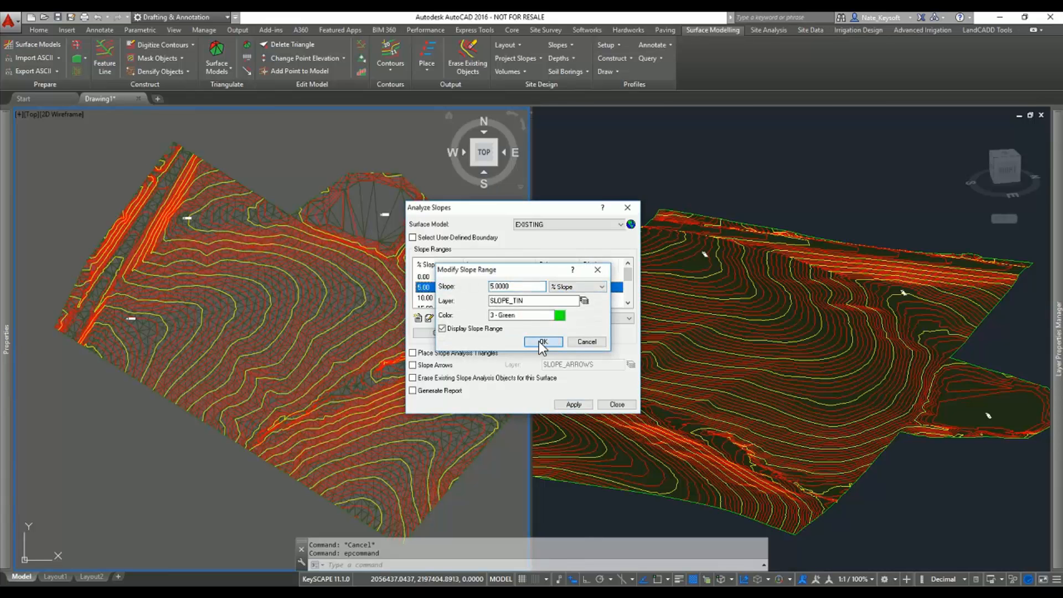
left_click(627, 302)
left_click(628, 302)
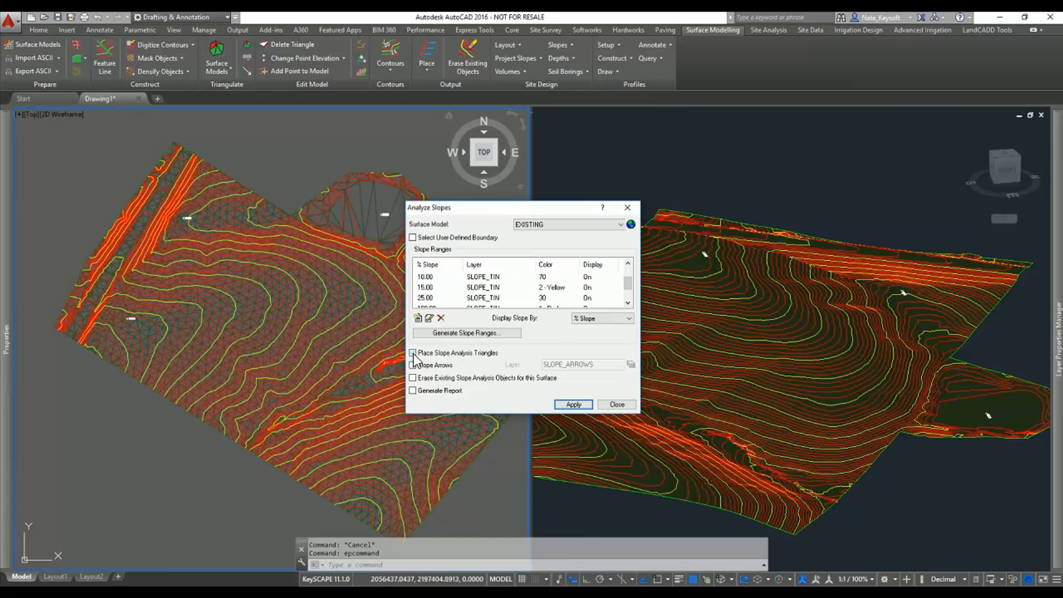
Step: Run the slope analysis with slope analysis triangles and a report, and place the report table over the northern projection in plan
left_click(413, 390)
left_click(573, 404)
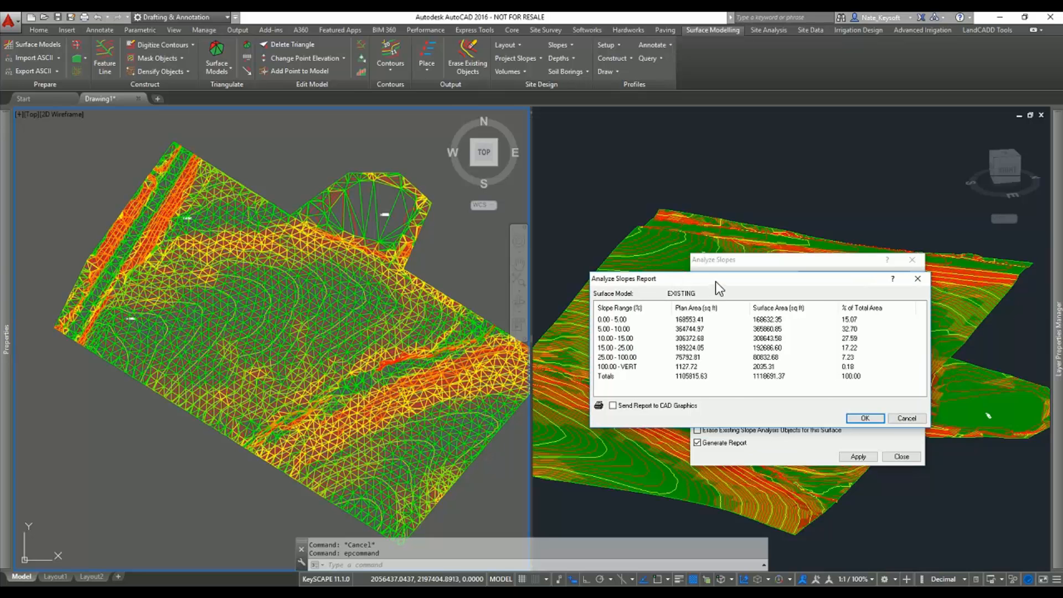
left_click(865, 418)
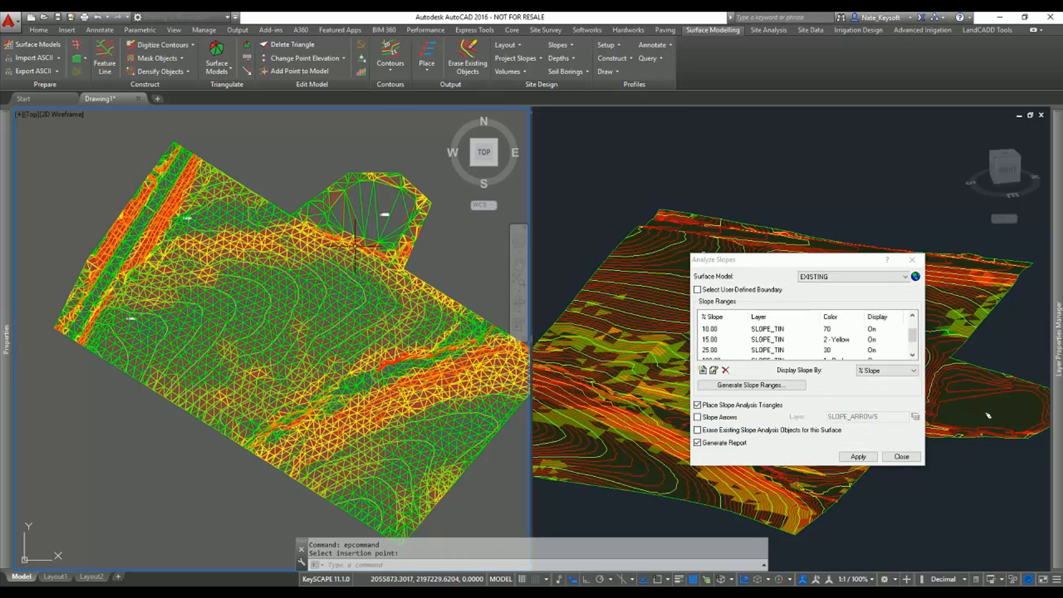
key("Escape")
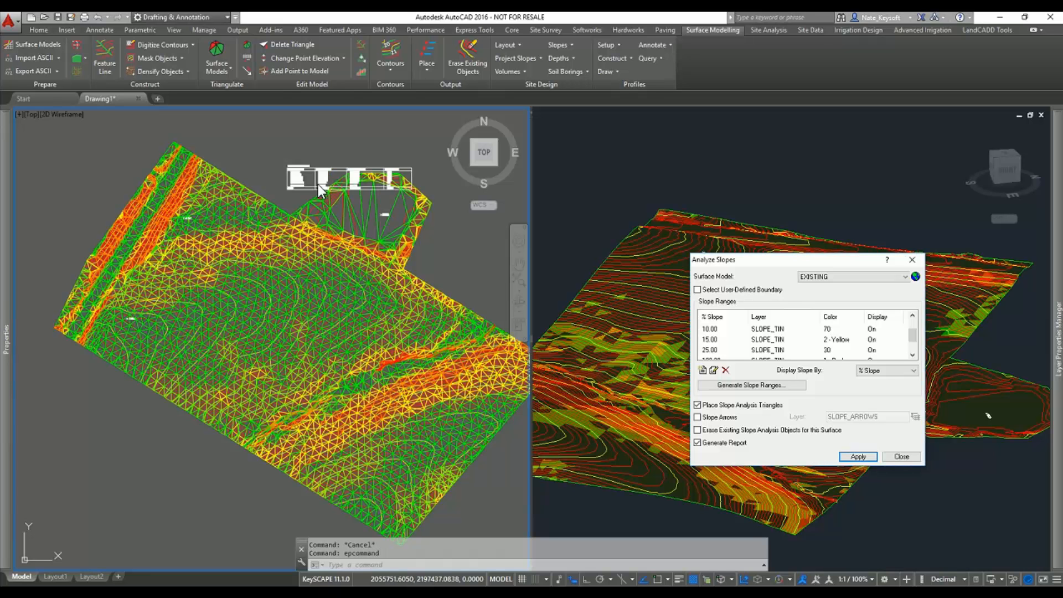
left_click(902, 455)
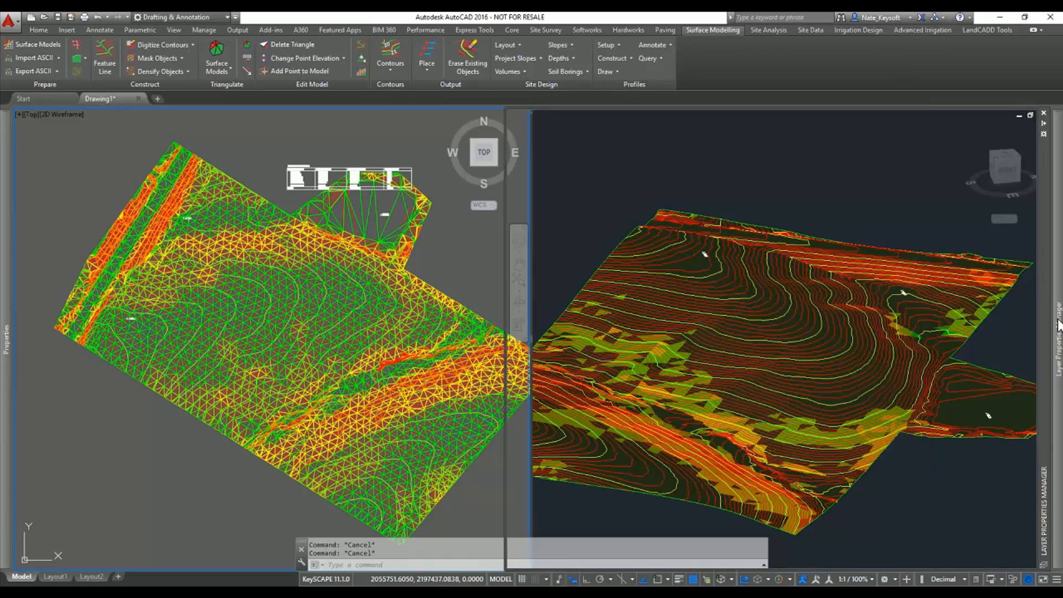
Step: Freeze the TIN layer and review the slope report table in plan and the slope-coloured surface in 3D
mouse_move(1057, 326)
left_click(753, 247)
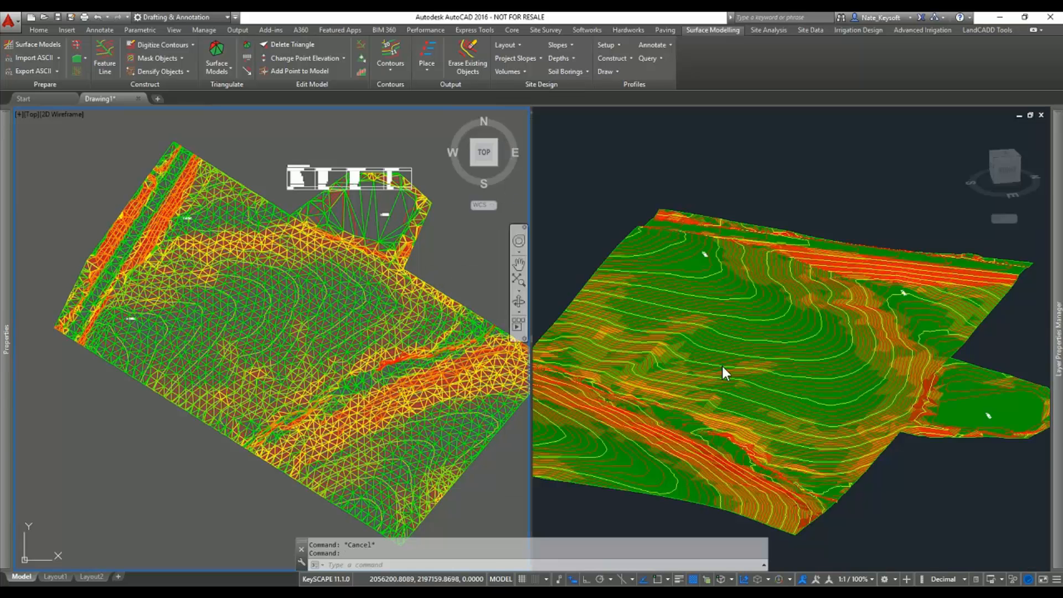
left_click(430, 276)
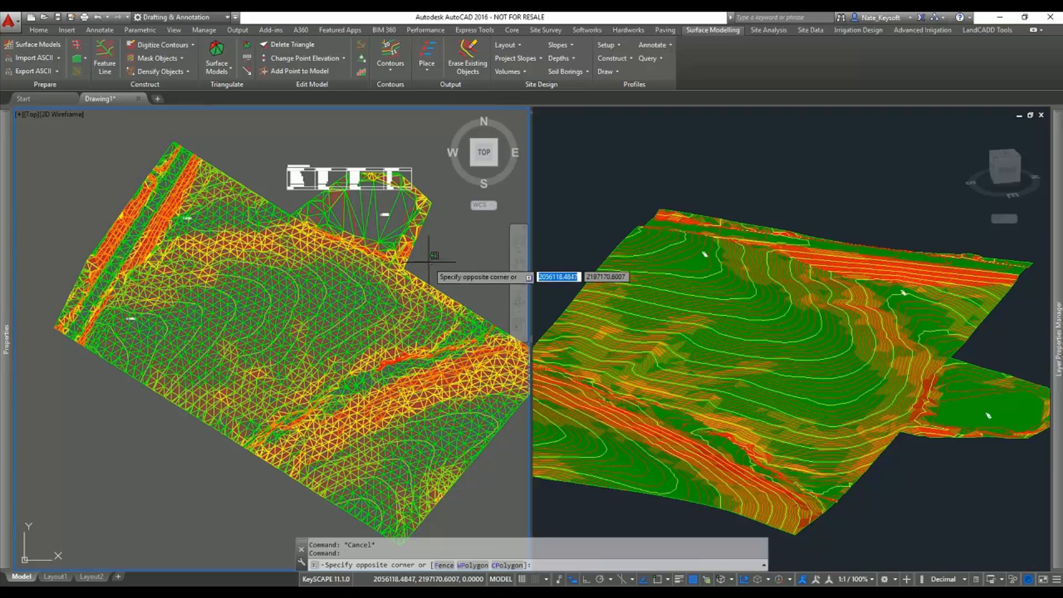
scroll(357, 174, "up", 5)
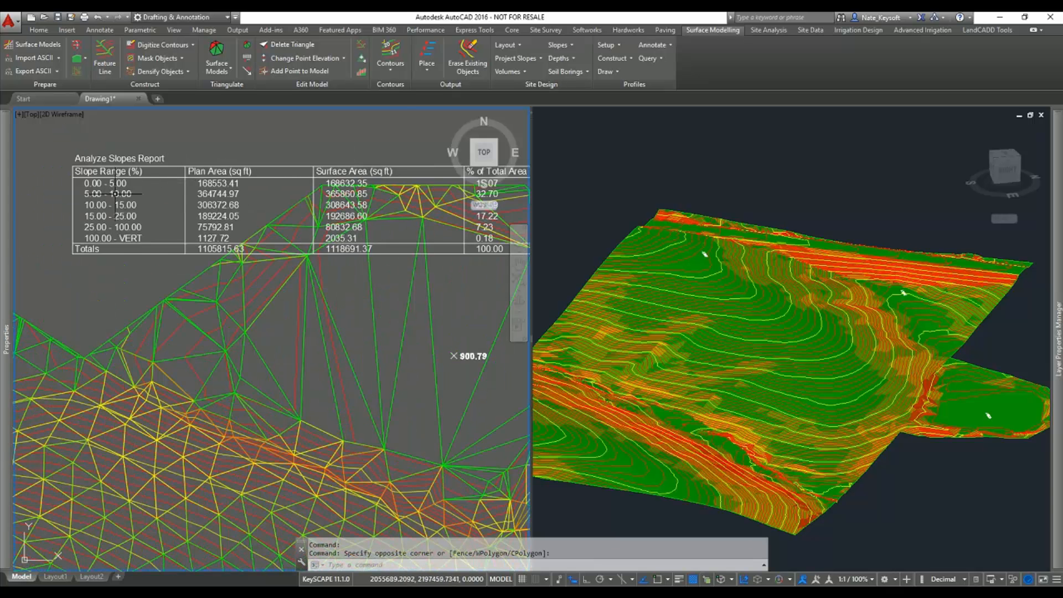
scroll(115, 194, "down", 3)
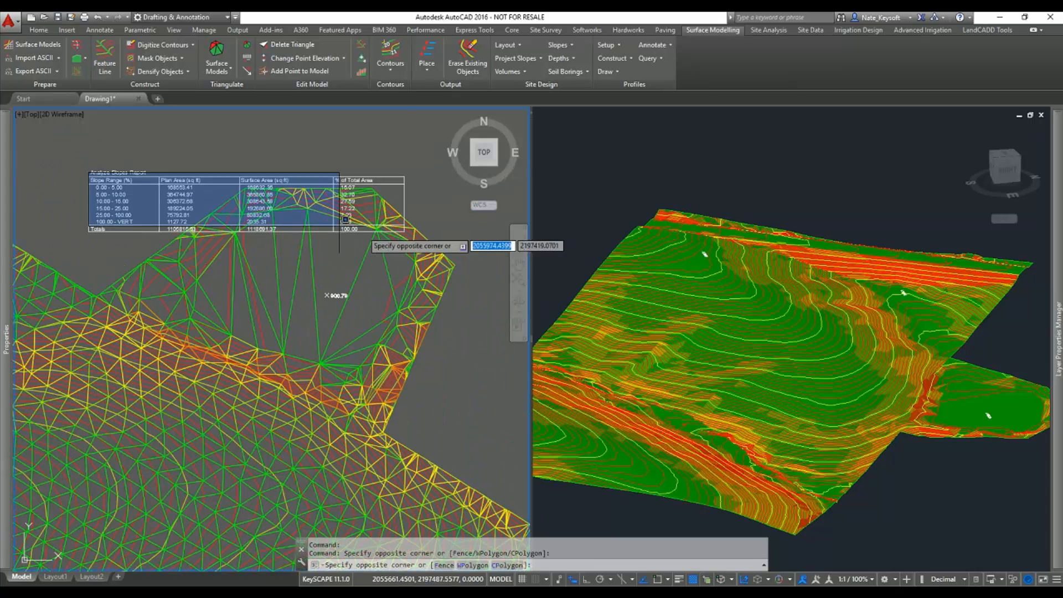
key("Escape")
scroll(270, 212, "up", 2)
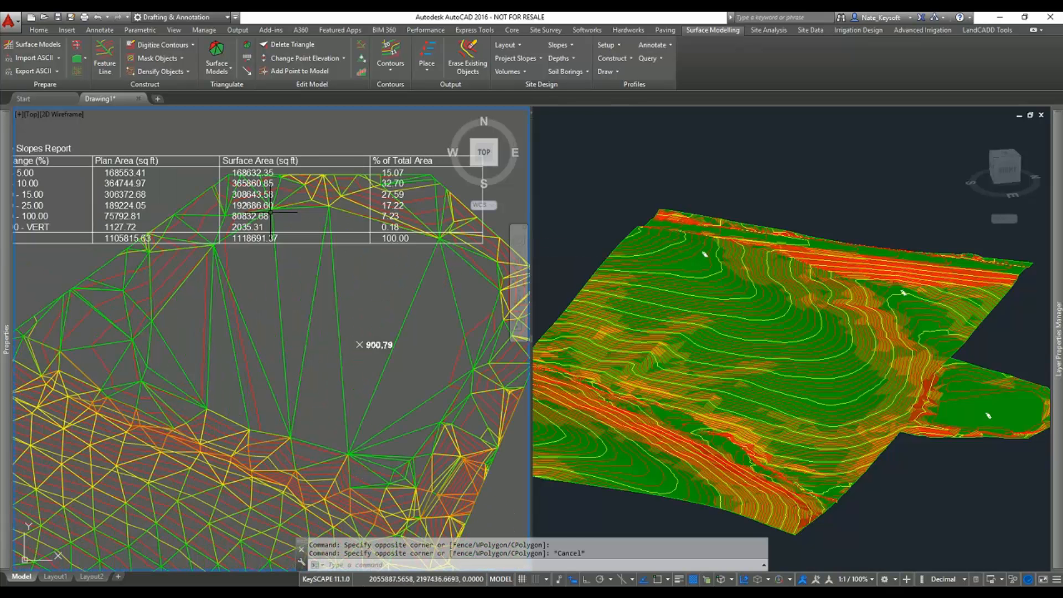
left_click(796, 336)
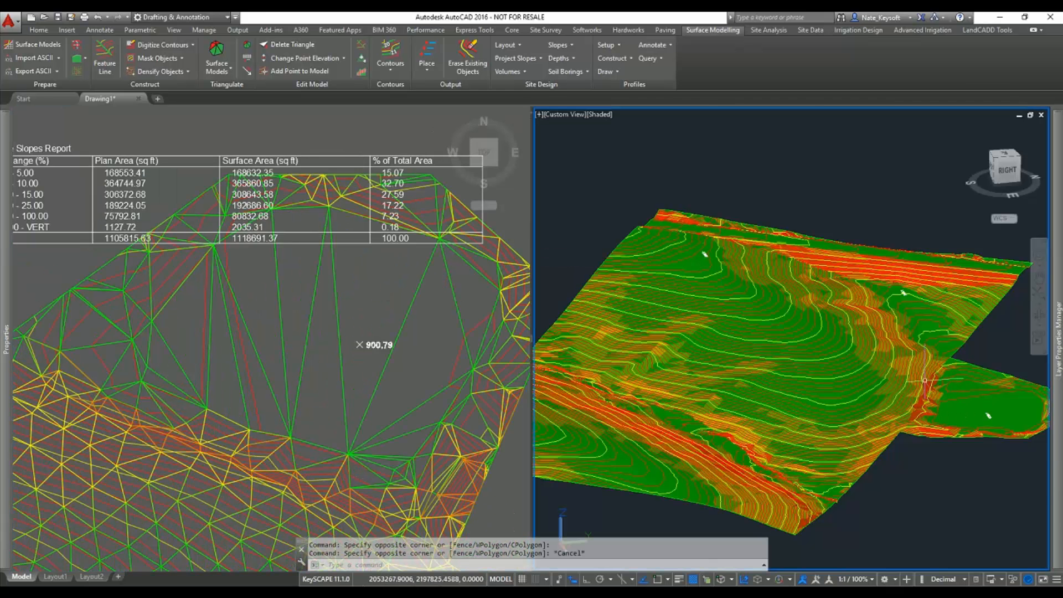
scroll(924, 380, "up", 2)
scroll(924, 380, "up", 2)
scroll(901, 372, "down", 5)
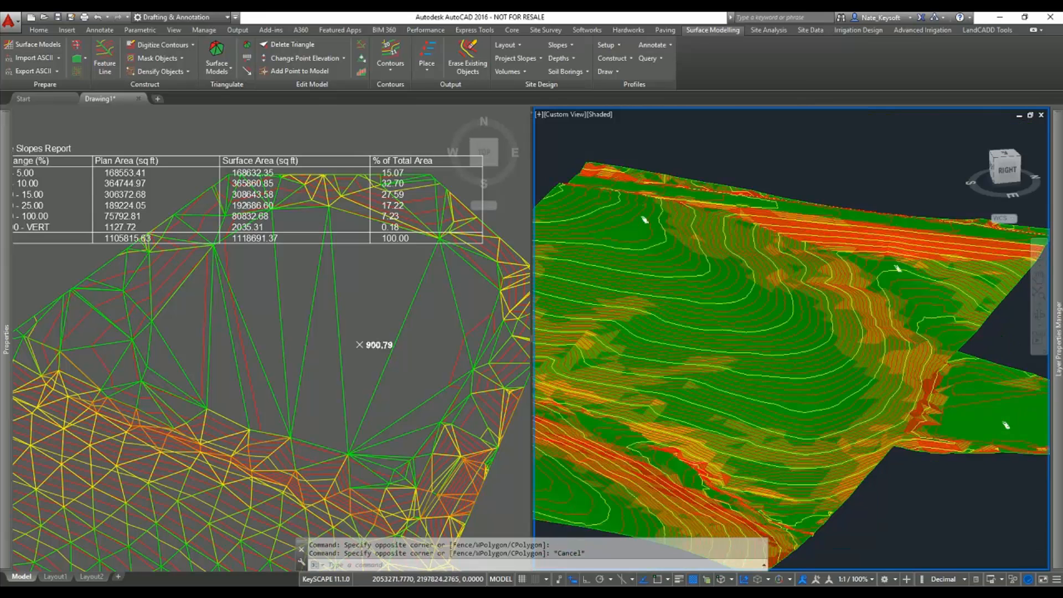
scroll(863, 355, "up", 5)
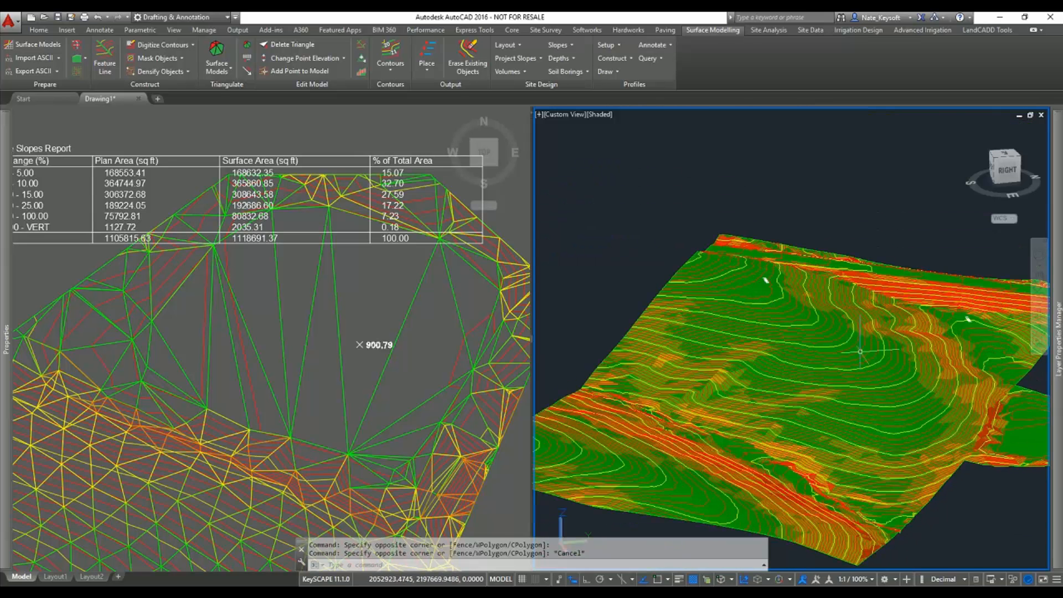
Step: Freeze the CONTOURS_IDX and CONTOURS layers and inspect the slope colours along the narrow steep band in 3D
mouse_move(1057, 339)
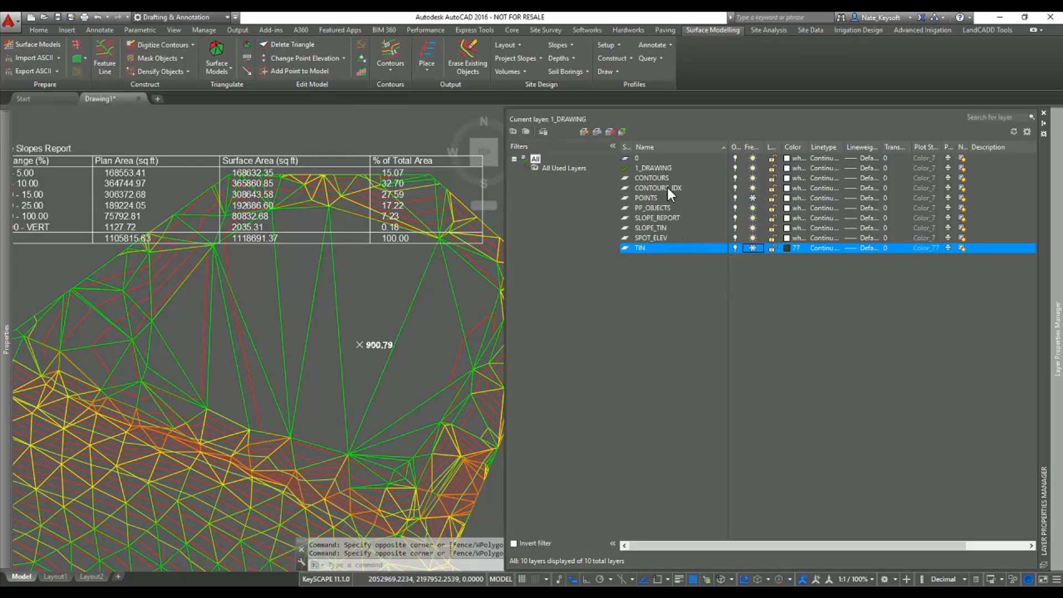
left_click(753, 188)
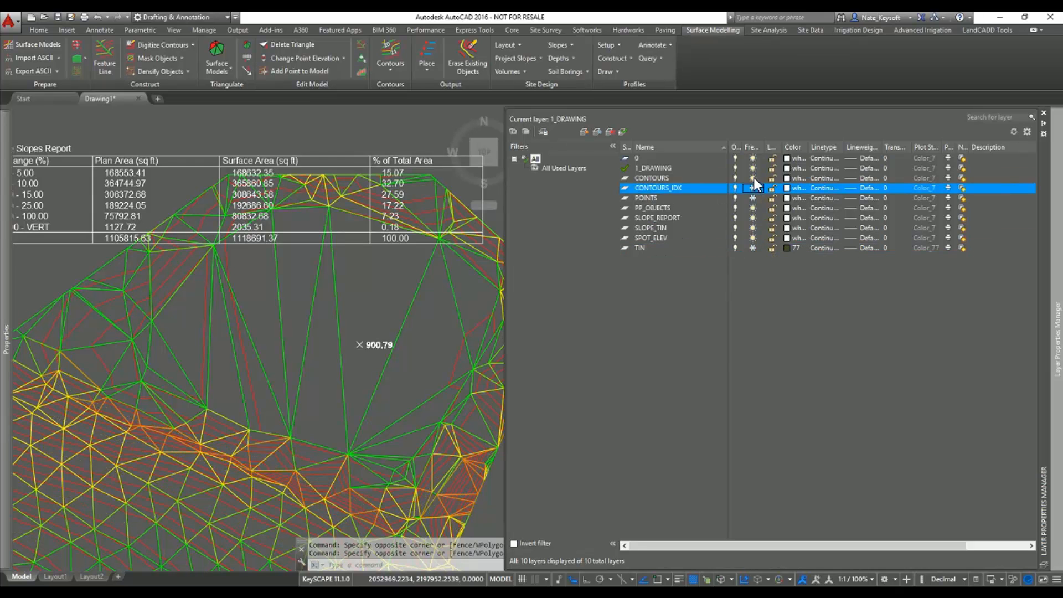
left_click(752, 178)
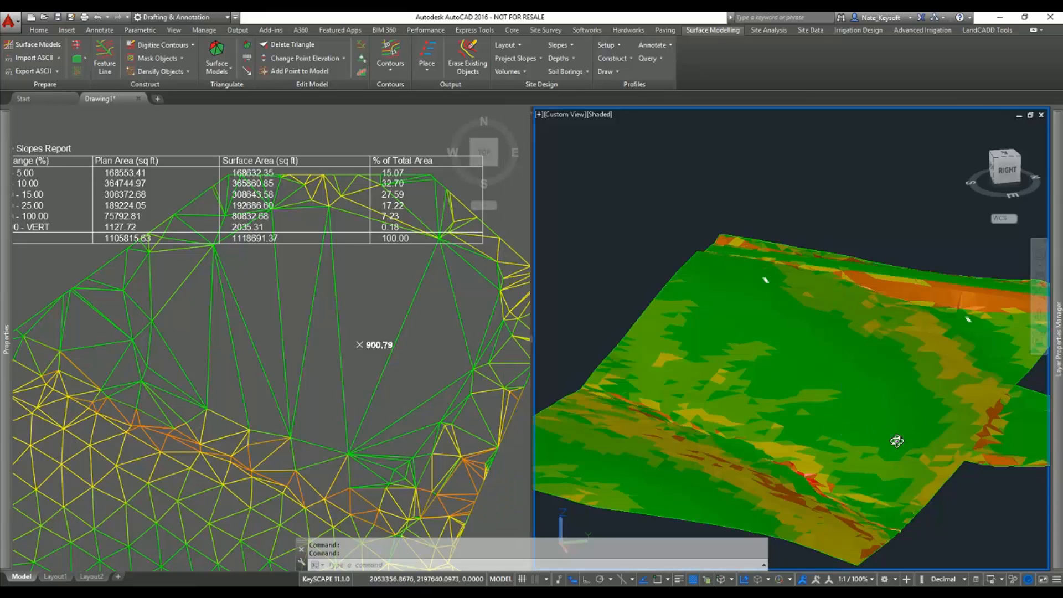
mouse_move(888, 441)
middle_mouse_down("shift")
mouse_move(803, 448)
mouse_move(859, 439)
mouse_move(870, 391)
middle_mouse_up("shift")
scroll(893, 440, "down", 1)
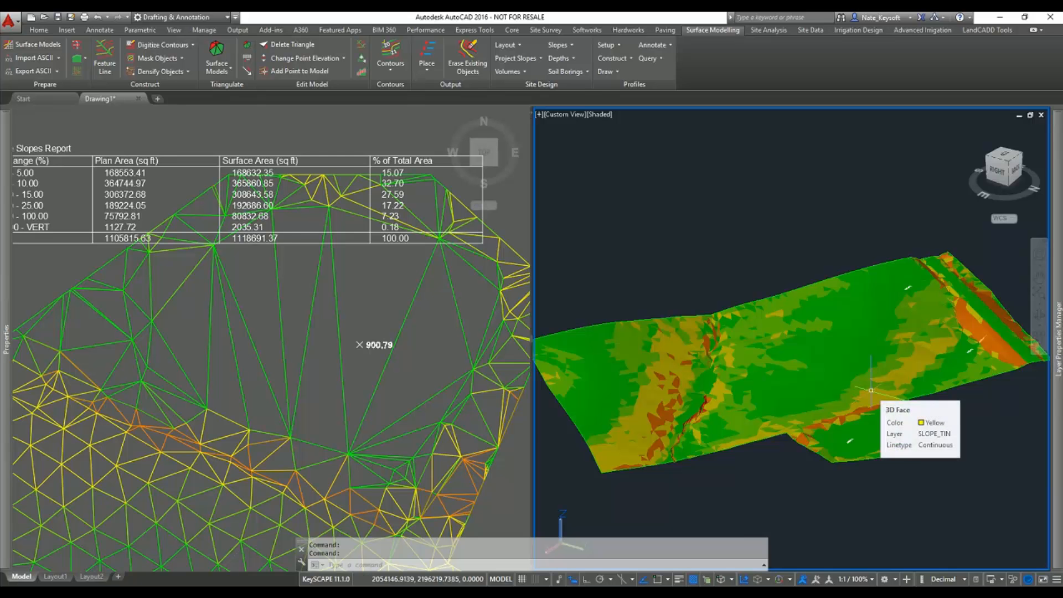
scroll(679, 425, "up", 6)
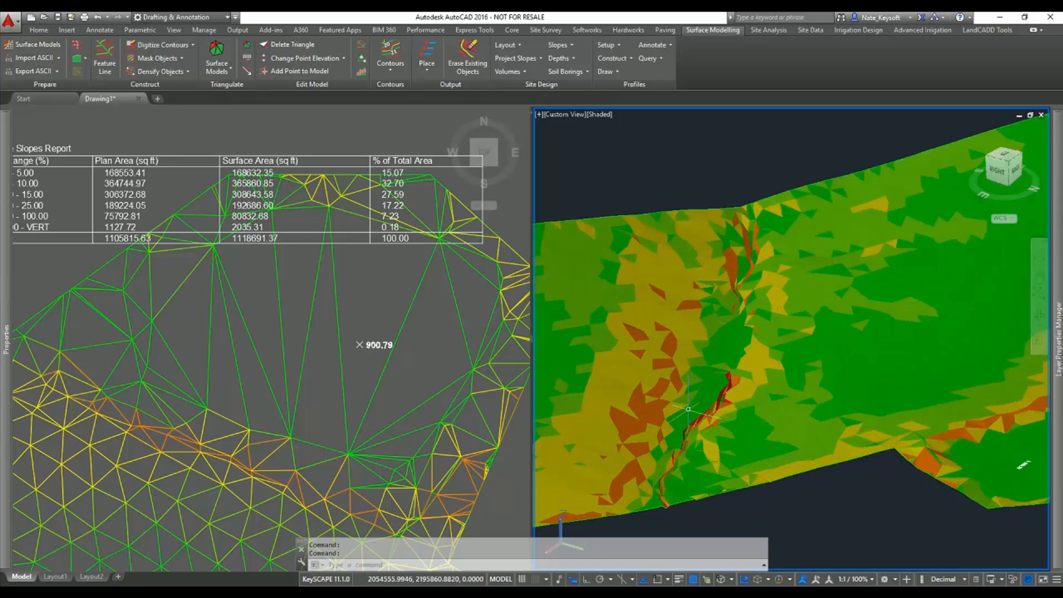
mouse_move(714, 437)
middle_mouse_down("shift")
mouse_move(790, 434)
mouse_move(783, 428)
middle_mouse_up("shift")
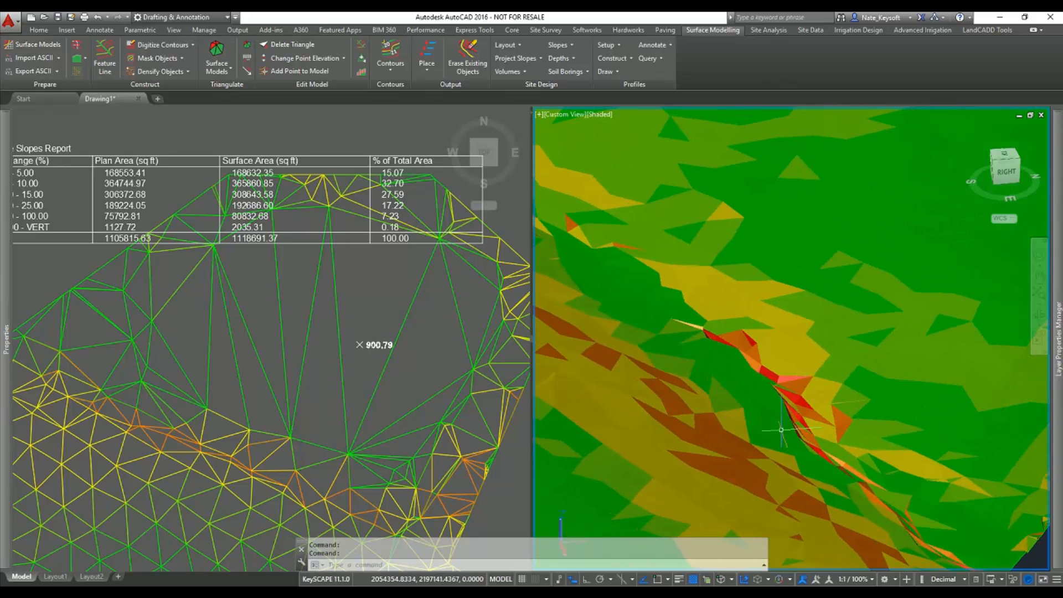
Step: Restore the previous layer status and inspect the contours over the slope colours around the steep embankment in 3D
left_click(42, 29)
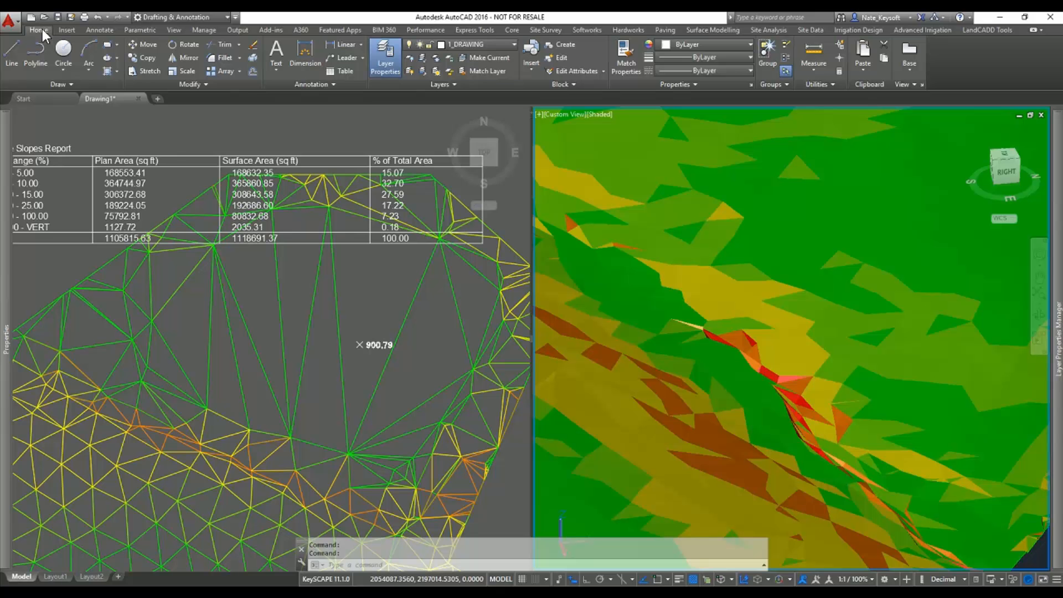
left_click(399, 84)
left_click(376, 111)
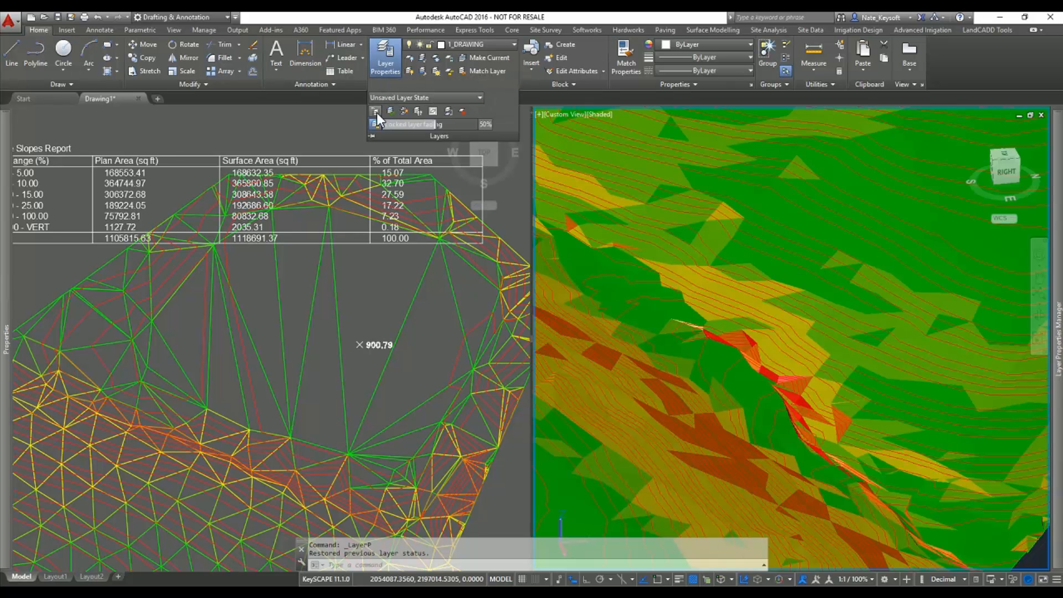
scroll(861, 351, "down", 6)
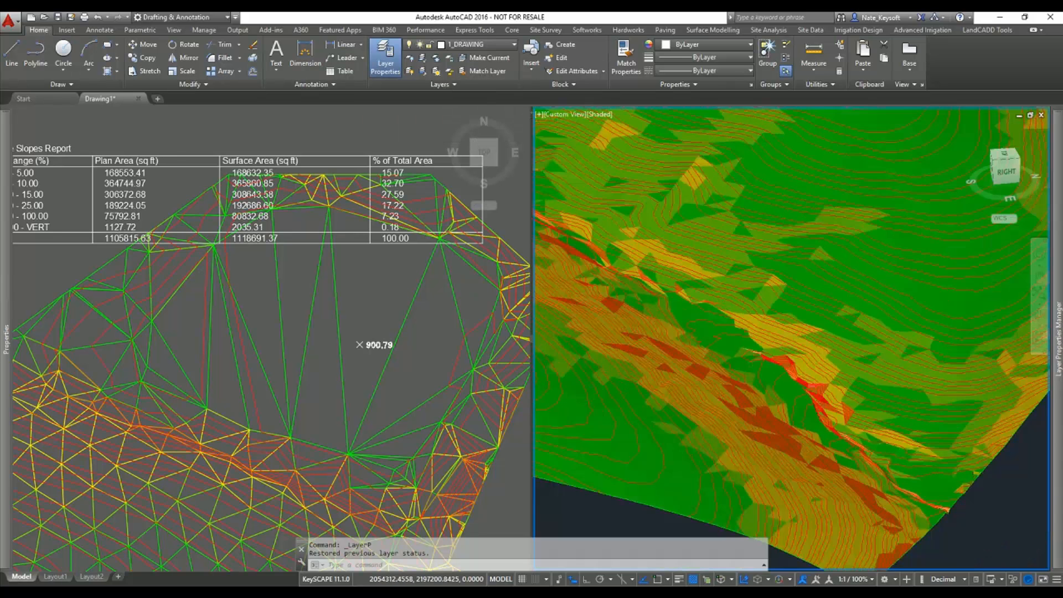
middle_click_drag(888, 279, 846, 346)
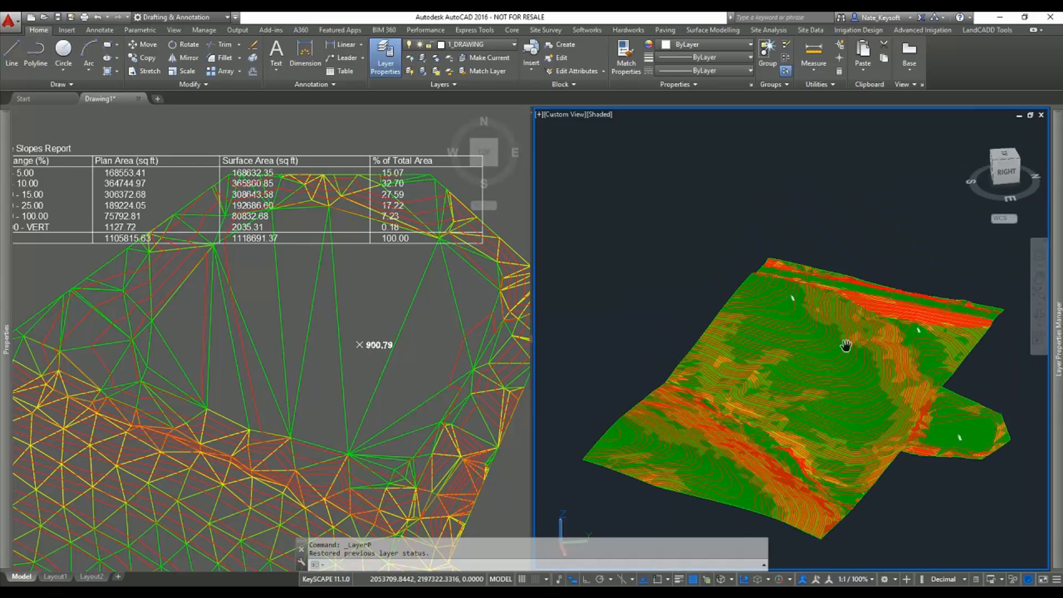
scroll(922, 304, "up", 6)
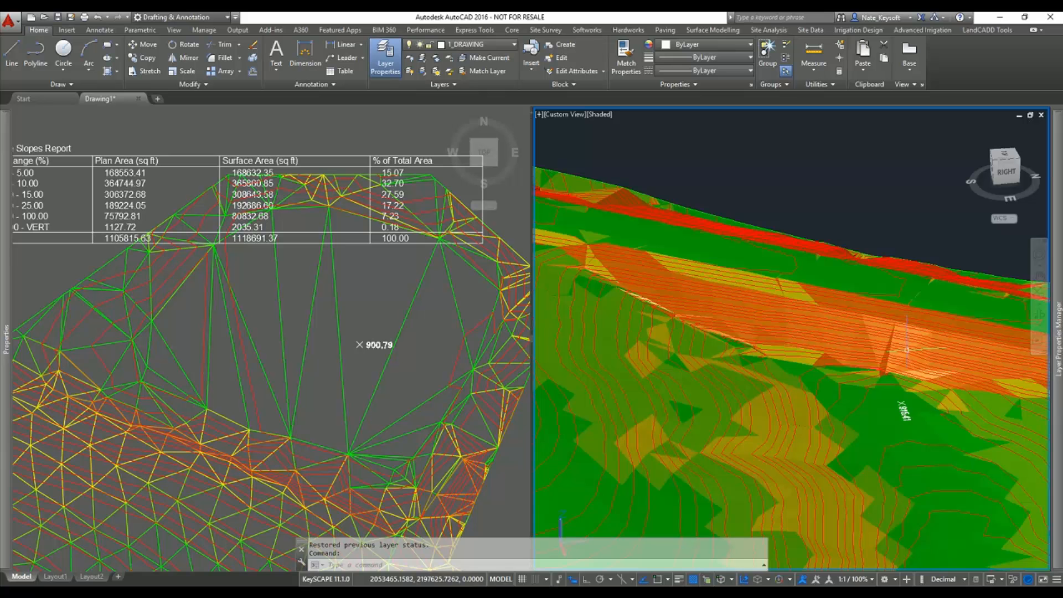
scroll(908, 349, "down", 4)
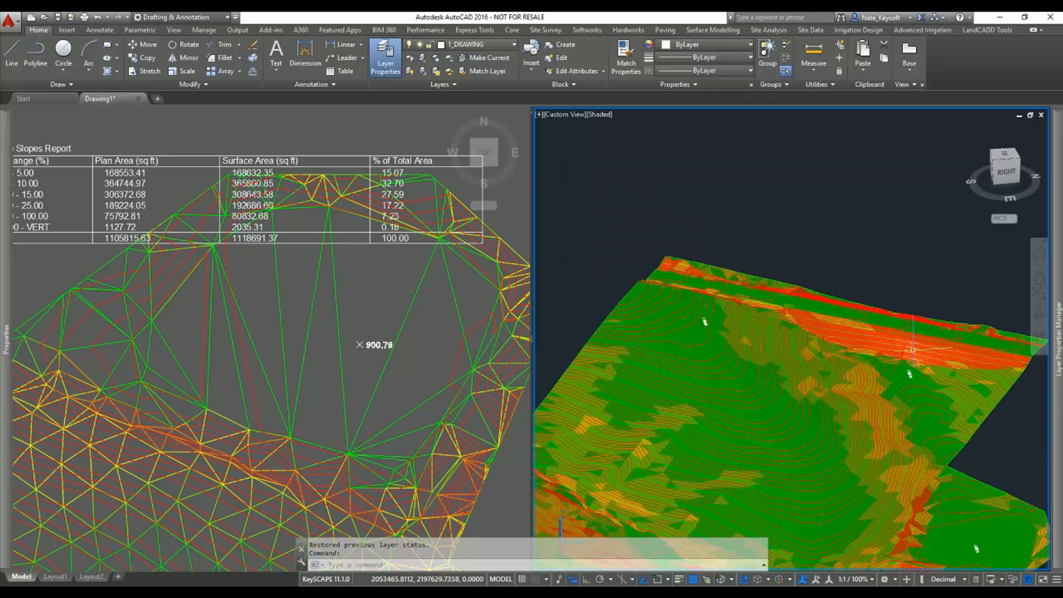
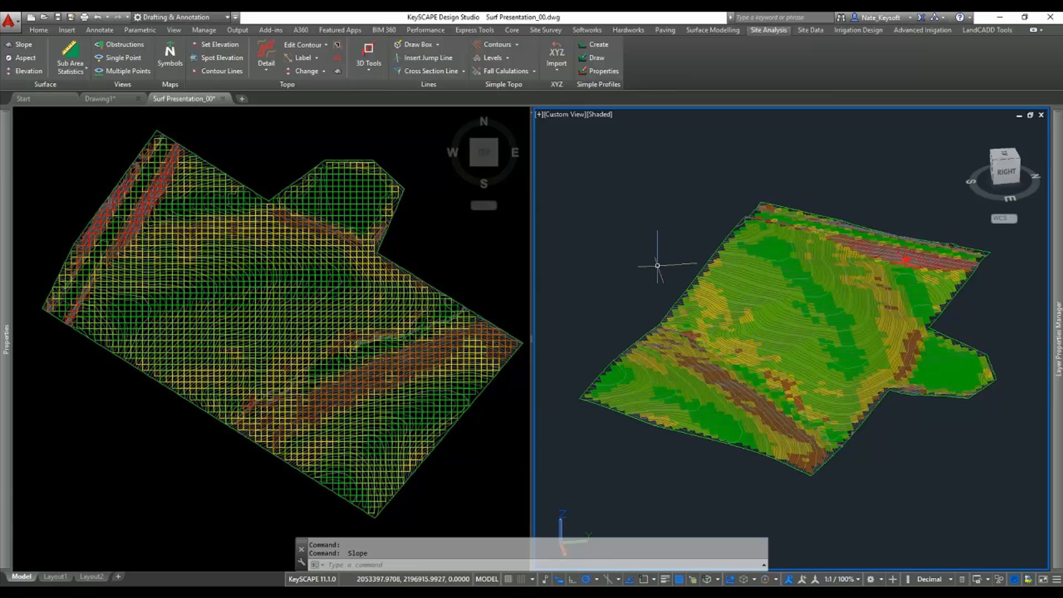
Step: Freeze the two gentlest slope layers, sn_slope1 and sn_slope2, by picking their triangles in the 3D view
scroll(797, 327, "up", 3)
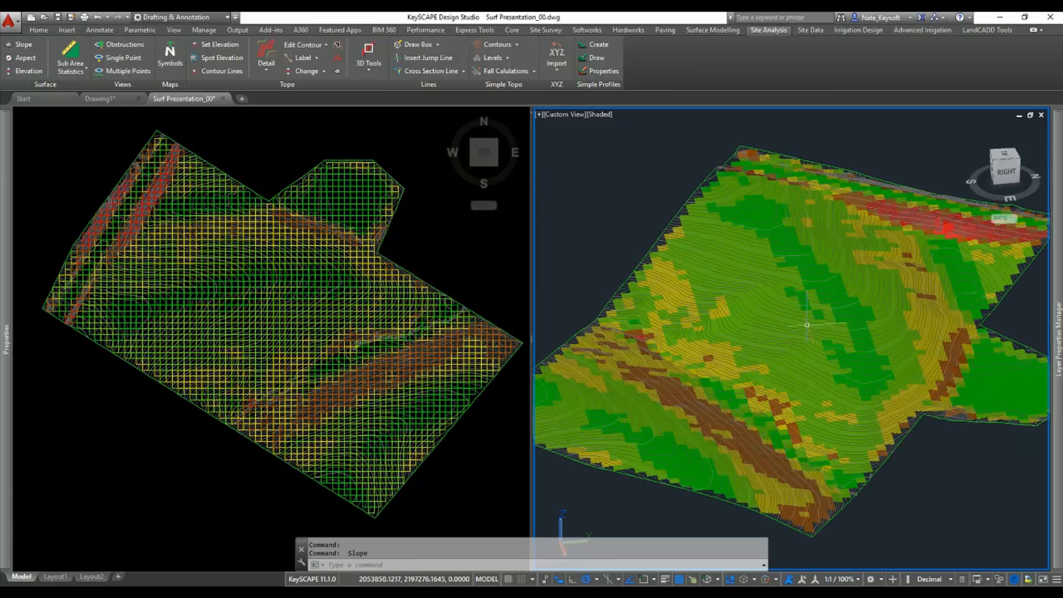
mouse_move(786, 331)
middle_mouse_down("shift")
mouse_move(914, 331)
mouse_move(938, 360)
mouse_move(882, 360)
middle_mouse_up("shift")
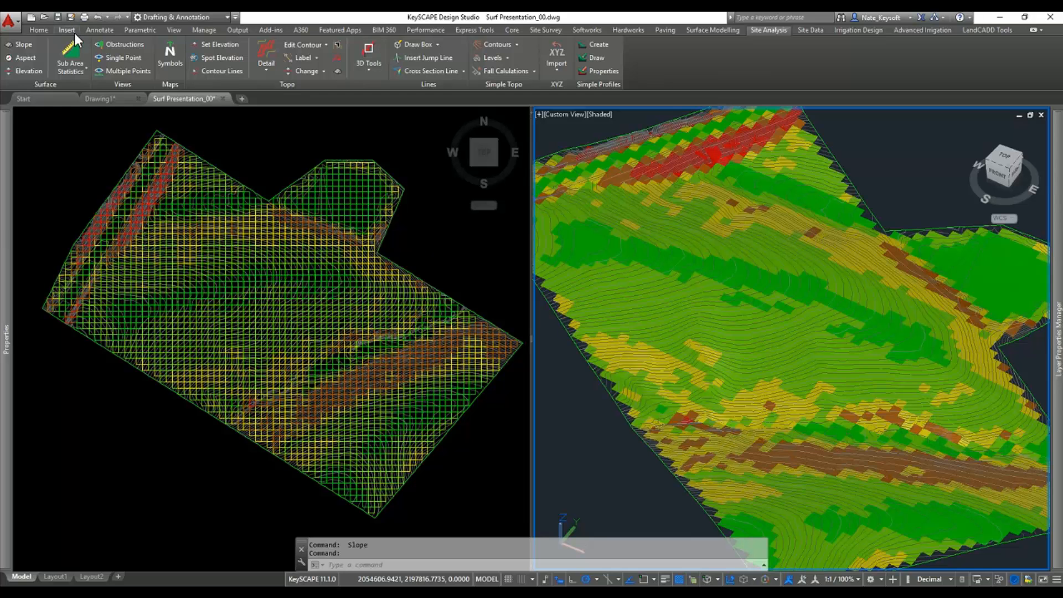
left_click(39, 30)
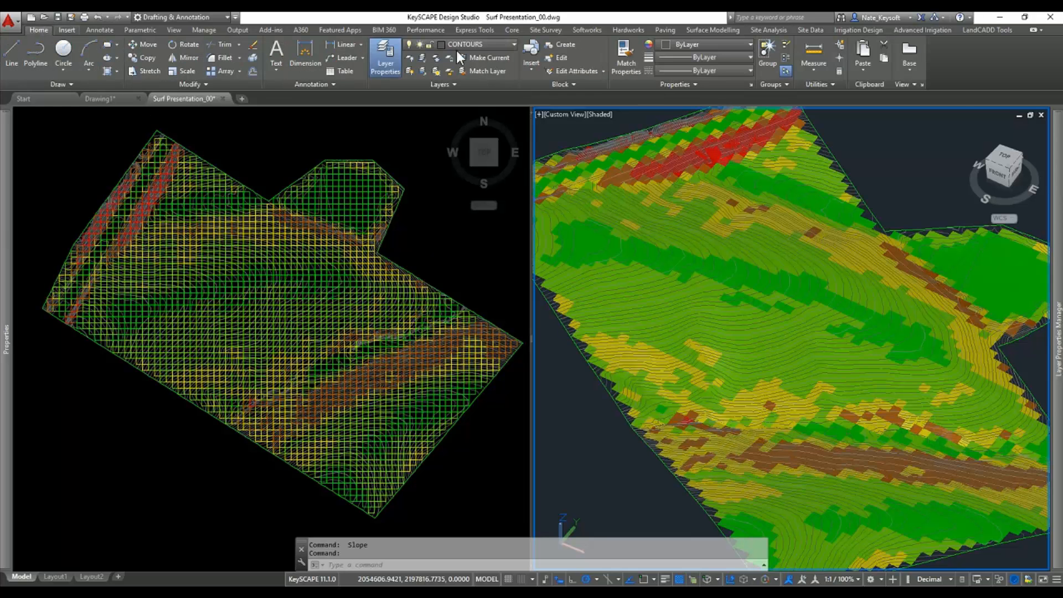
left_click(436, 60)
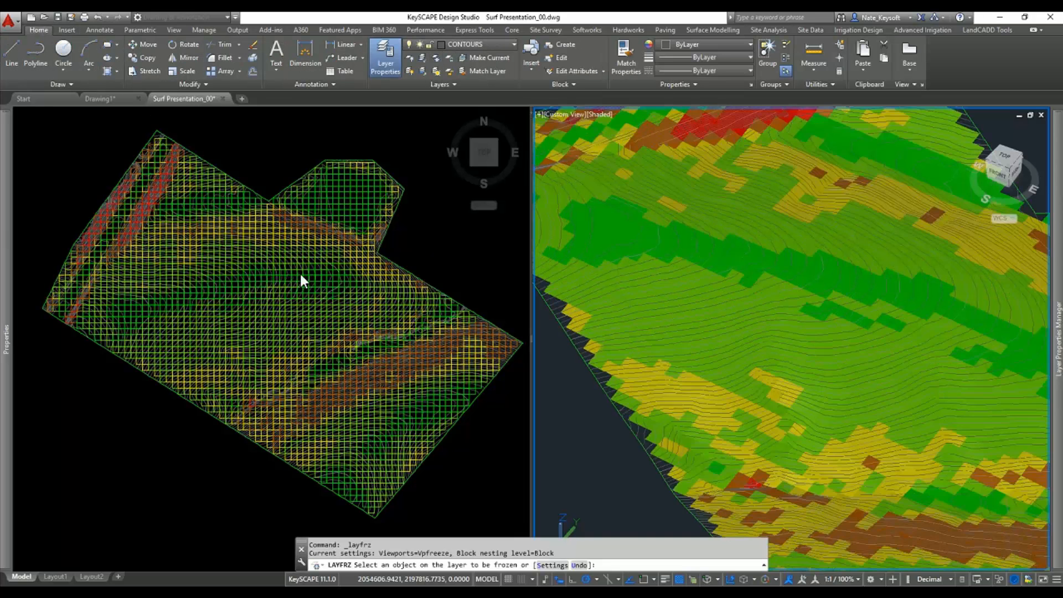
left_click(689, 246)
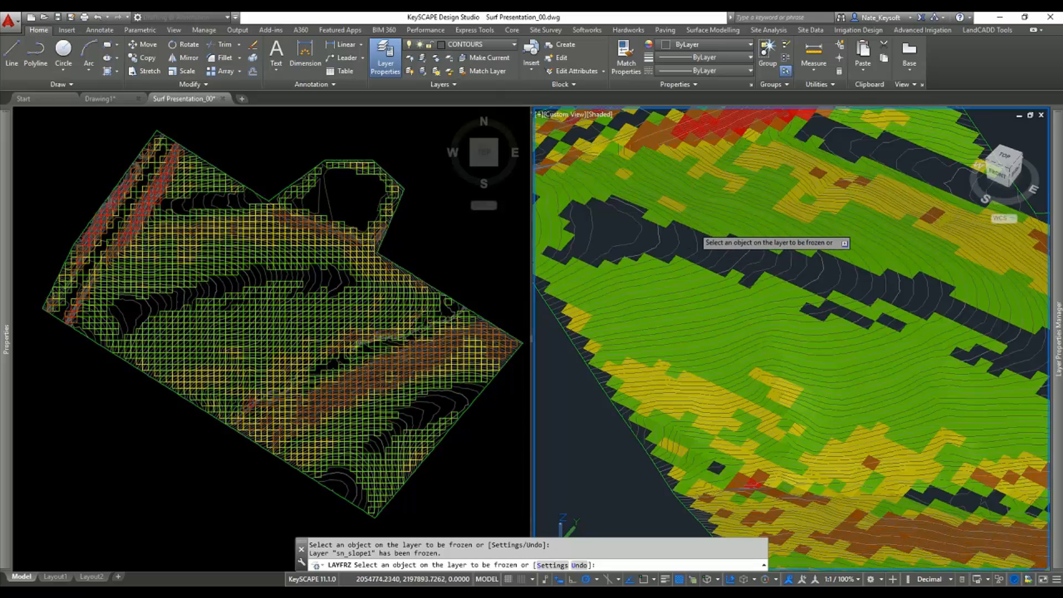
left_click(717, 248)
scroll(718, 248, "down", 3)
key("Return")
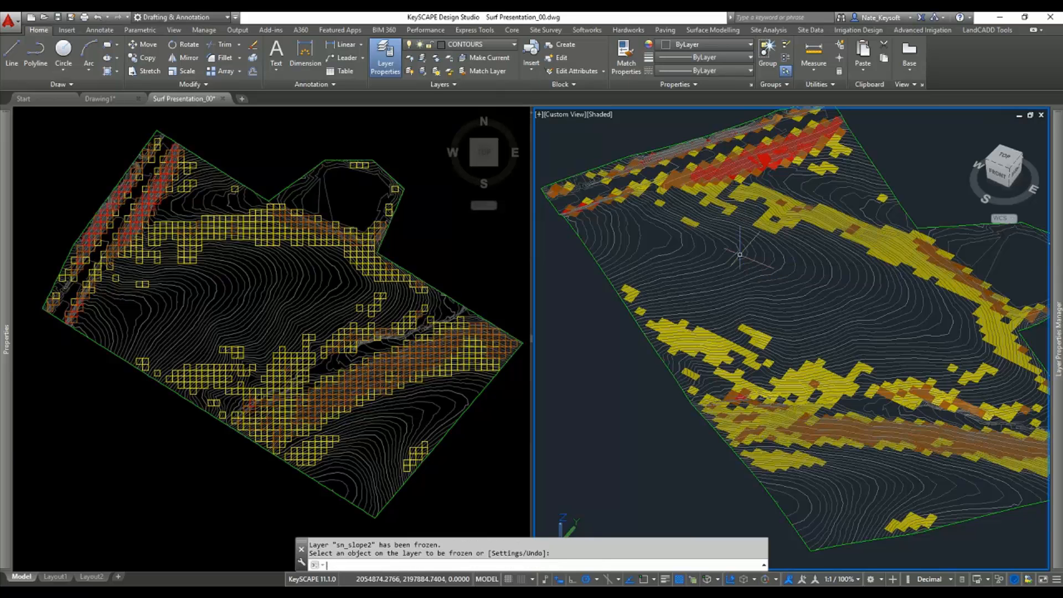
scroll(825, 265, "down", 3)
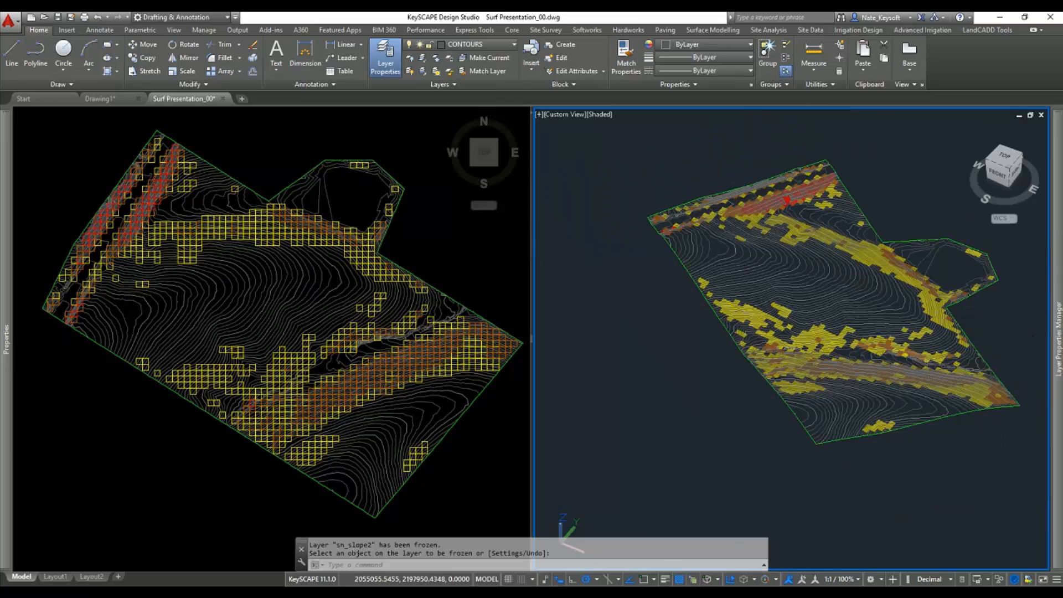
middle_click_drag(786, 268, 759, 271)
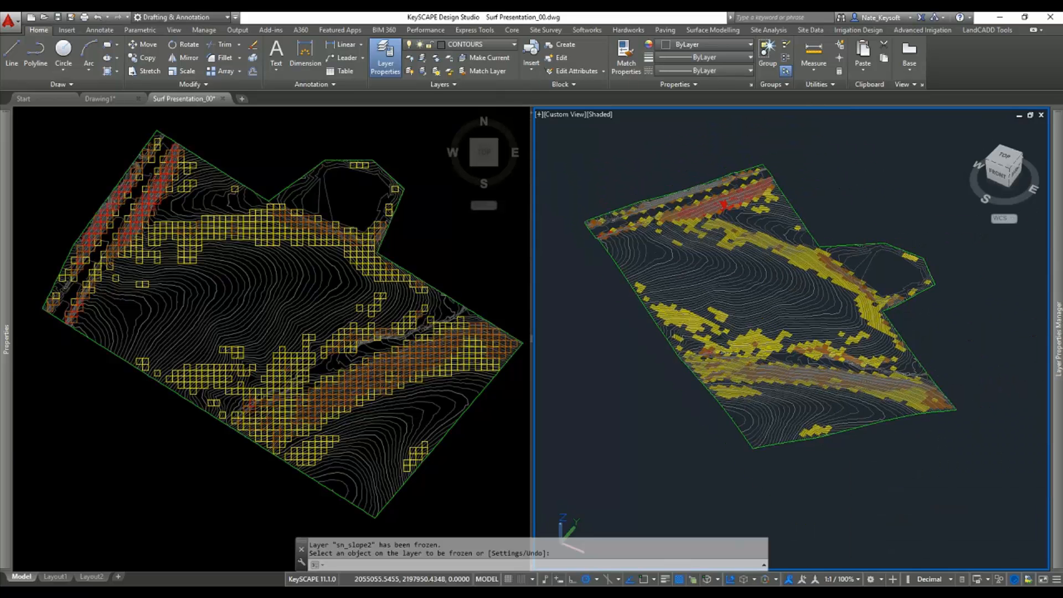
Step: Erase the single selected object in the plan view
key("Return")
left_click(417, 247)
scroll(421, 243, "down", 3)
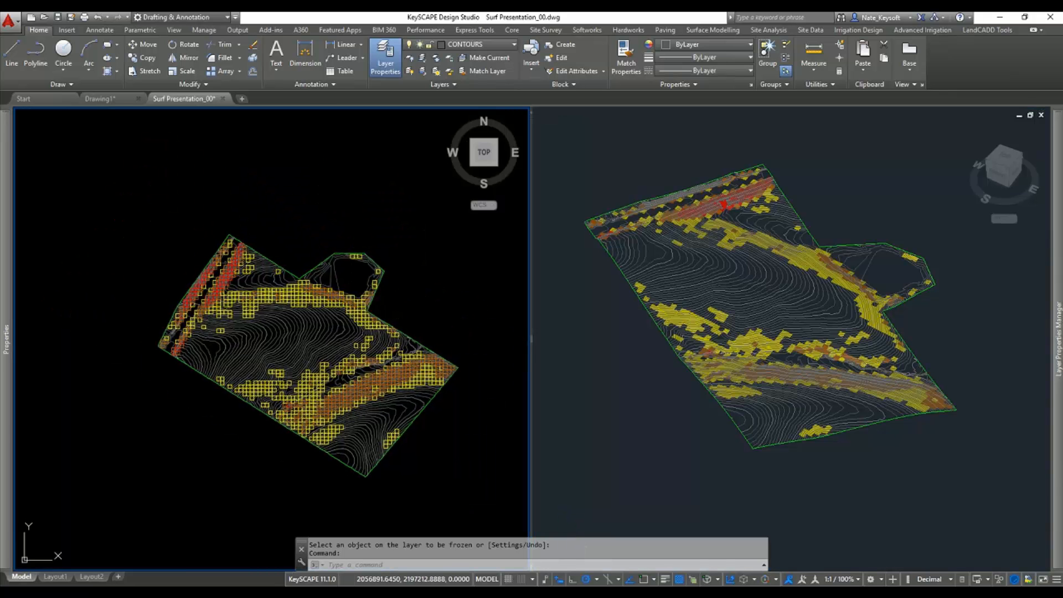
type("E")
key("Return")
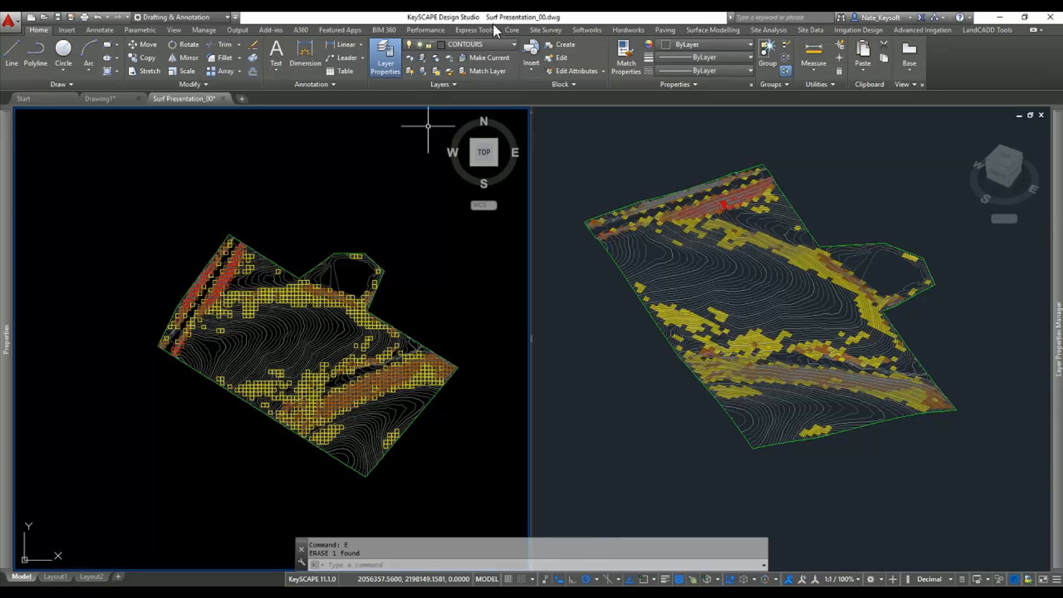
Step: Create a new layer named FOOTPRINT
left_click(494, 48)
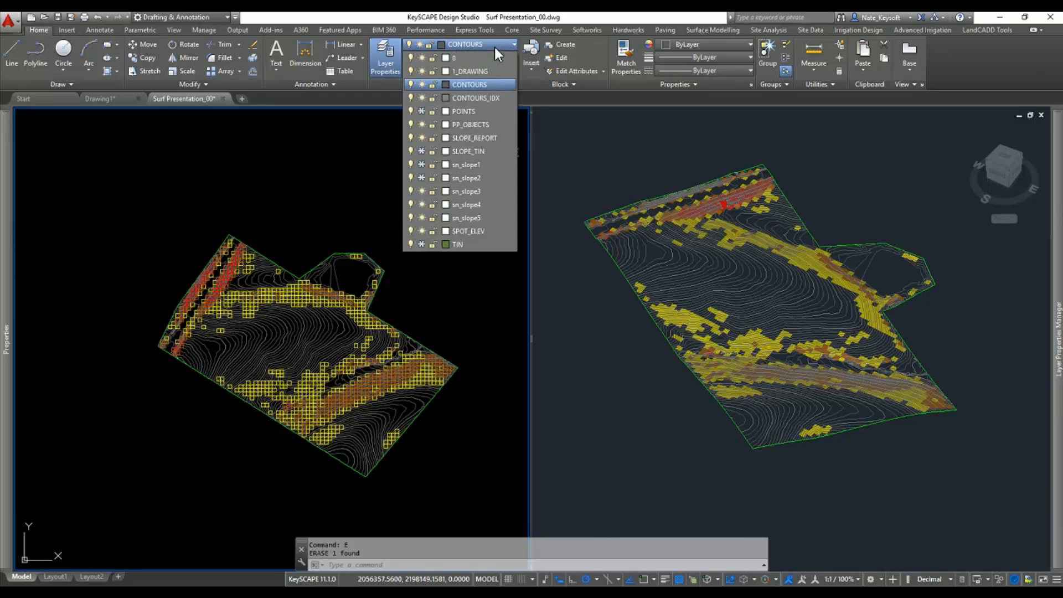
left_click(494, 47)
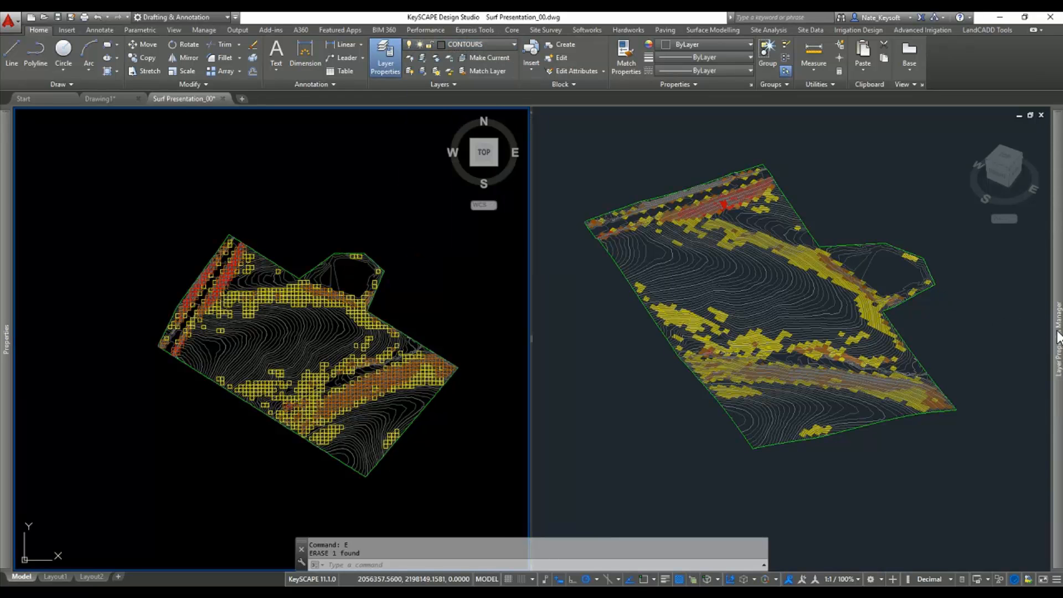
mouse_move(1058, 335)
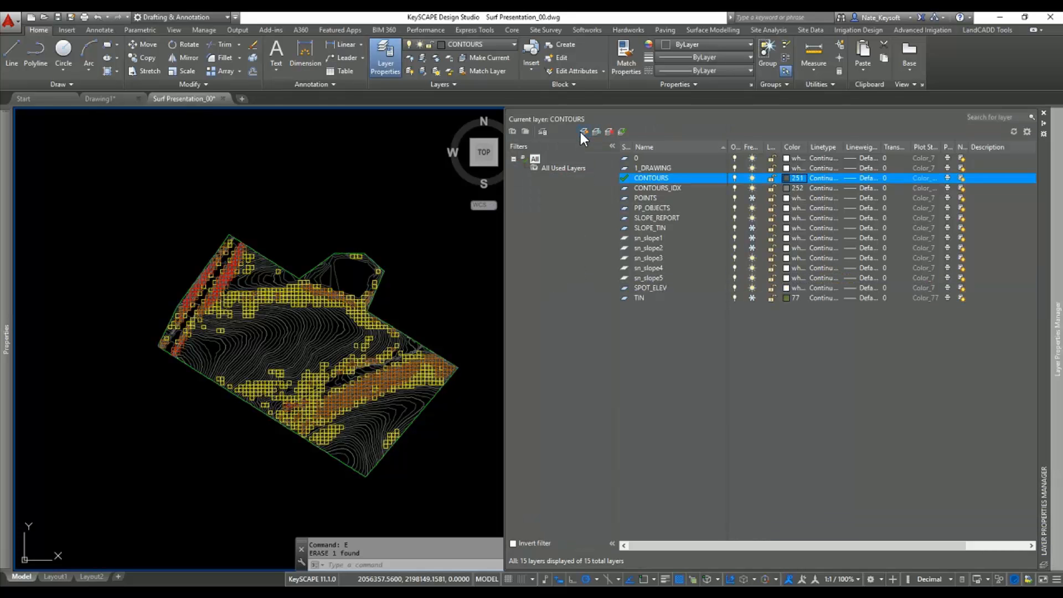
left_click(583, 132)
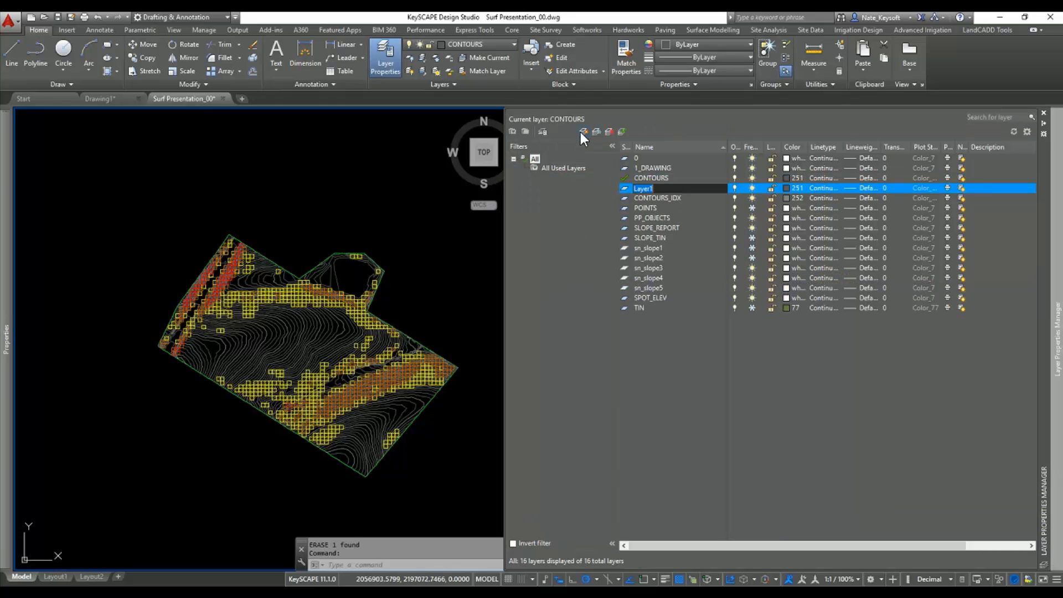
type("C")
type("OOTPRINT")
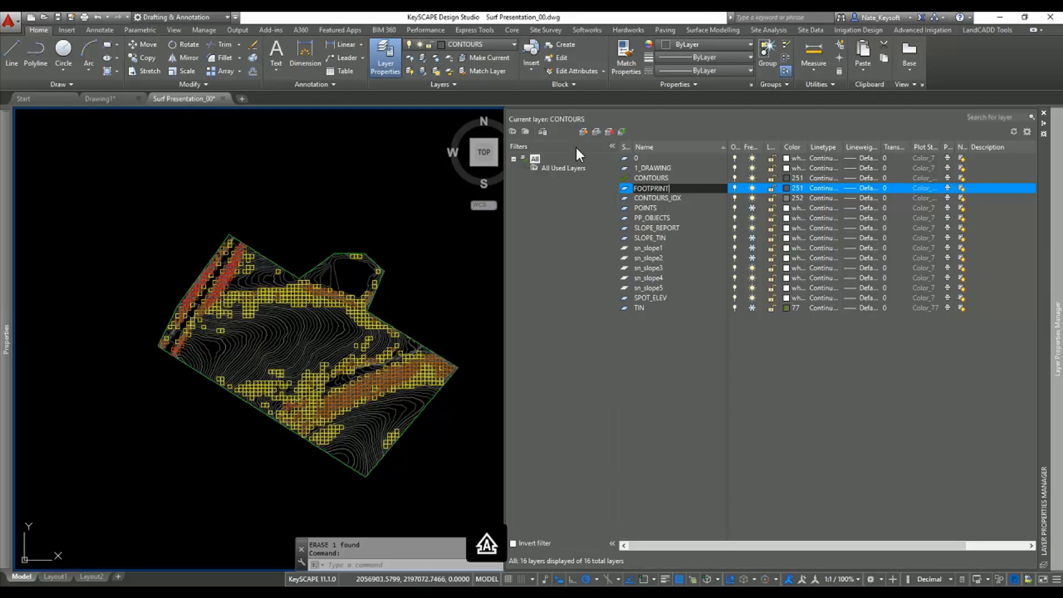
key("Return")
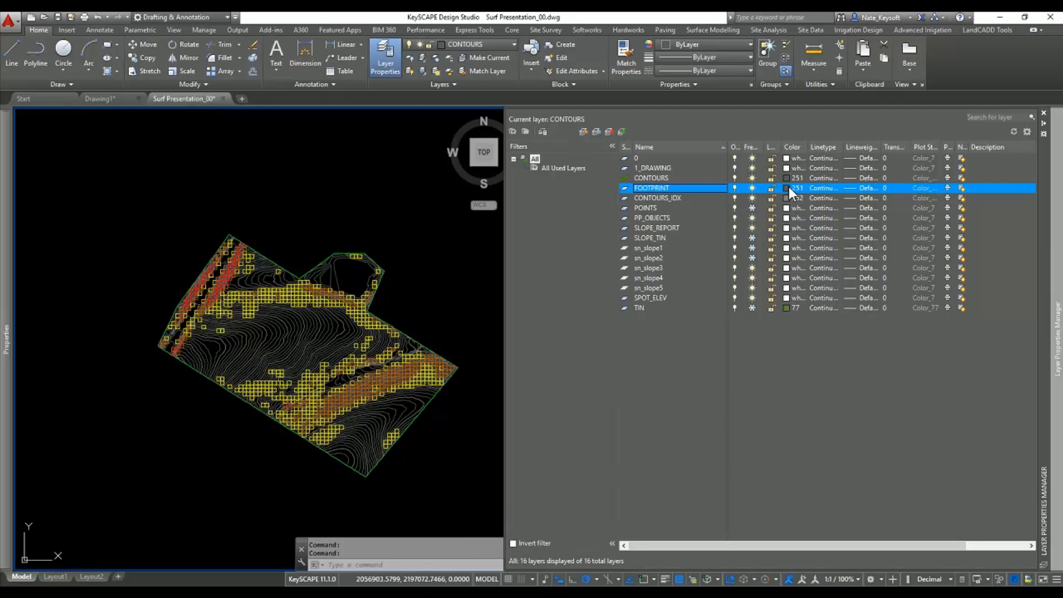
Step: Set the FOOTPRINT layer's color to magenta and make it the current layer
left_click(788, 188)
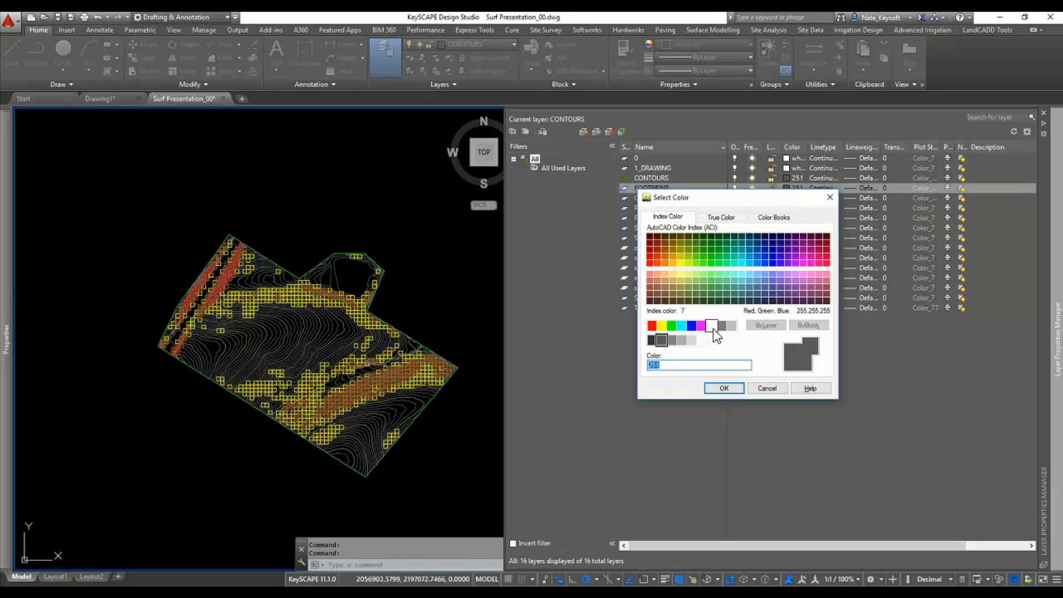
left_click(702, 326)
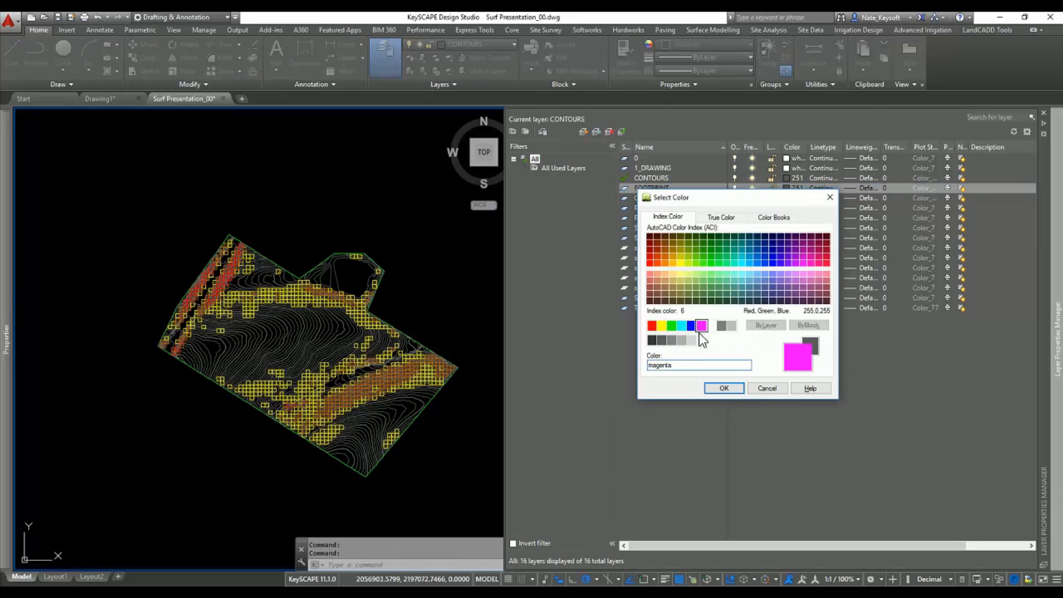
left_click(724, 388)
double_click(622, 187)
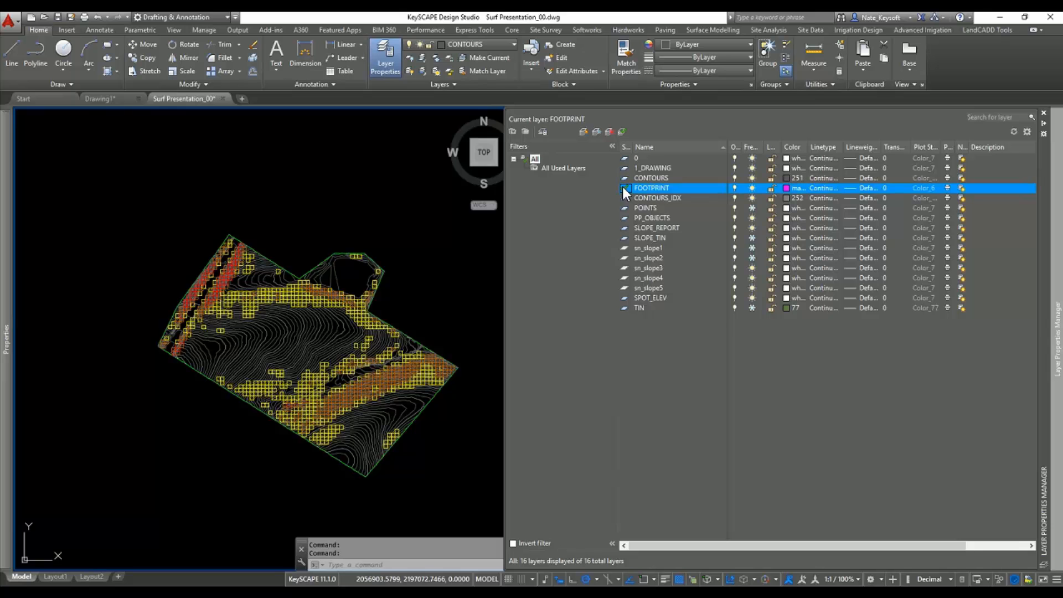
Step: Draw a footprint rectangle with a diagonal of about 255 at 36° in the empty area east of the surface in plan
left_click(409, 268)
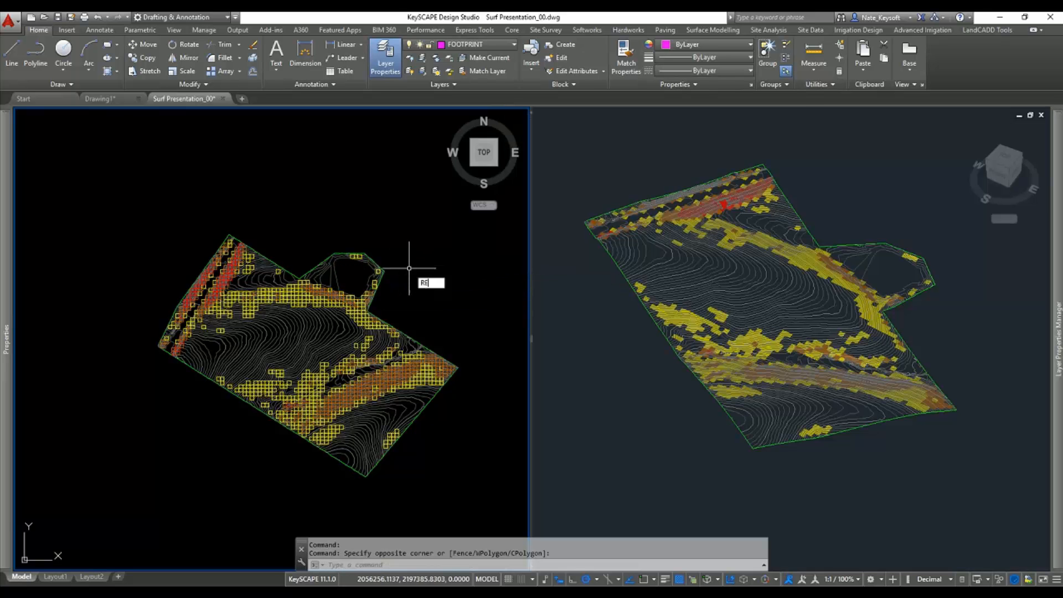
key("Escape")
type("rec")
key("Return")
left_click(408, 301)
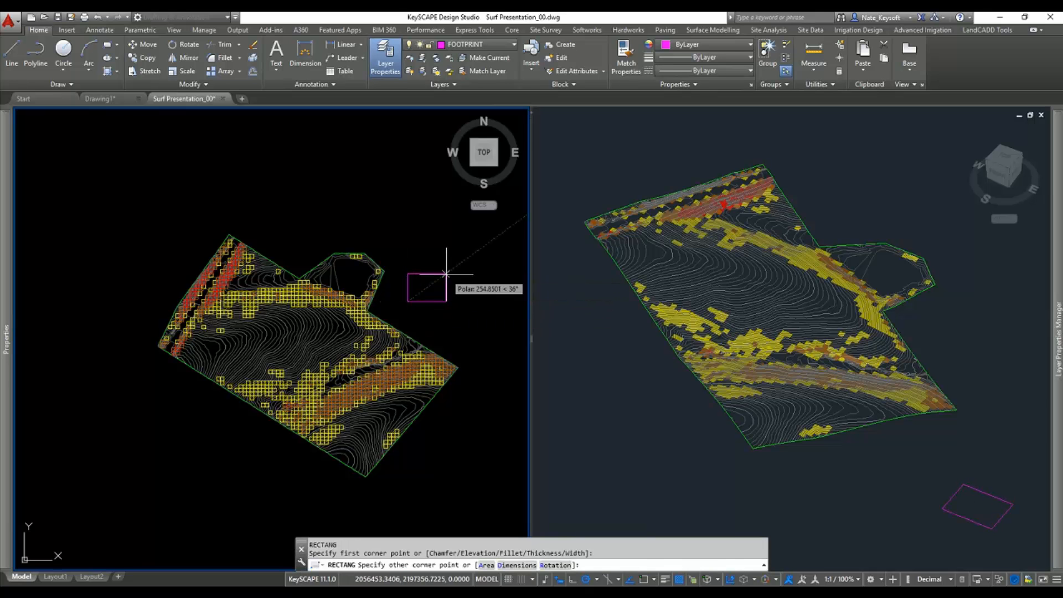
left_click(445, 274)
Step: Move the footprint rectangle by its centre onto the open contour area in the west-central part of the surface
left_click(445, 284)
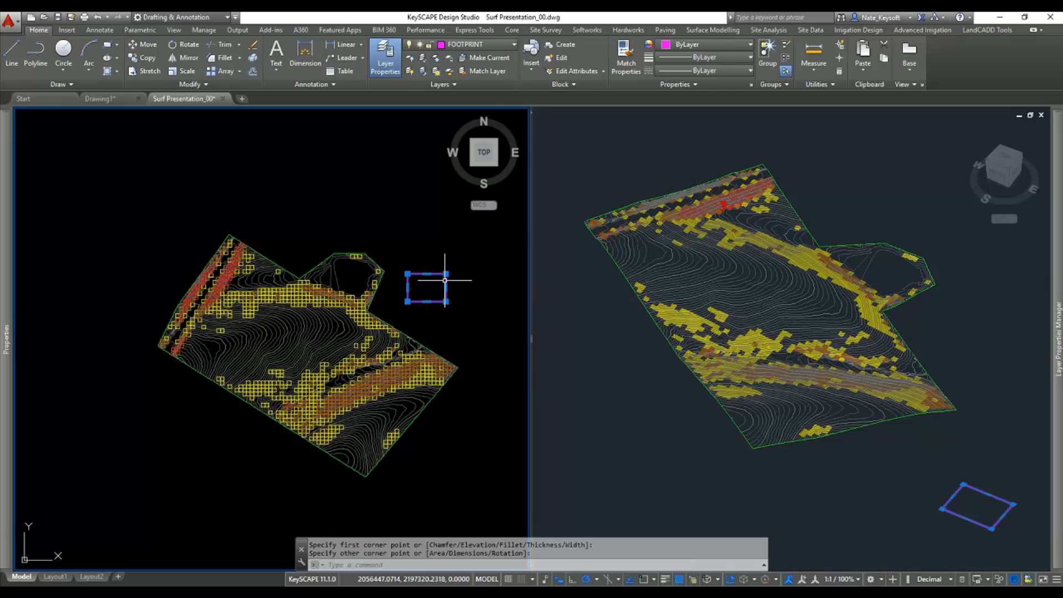
type("m")
key("Return")
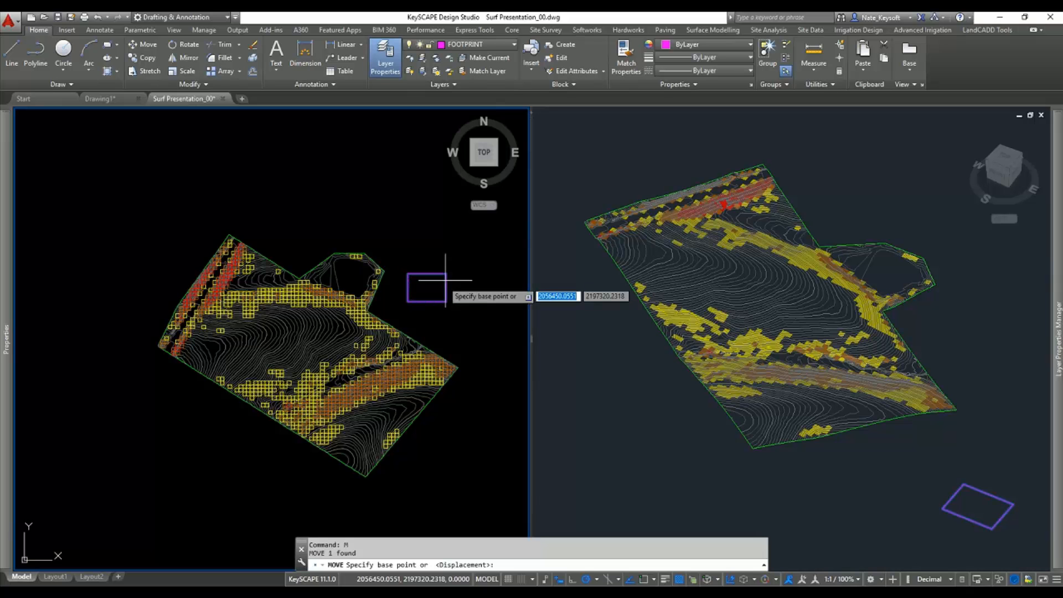
left_click(426, 288)
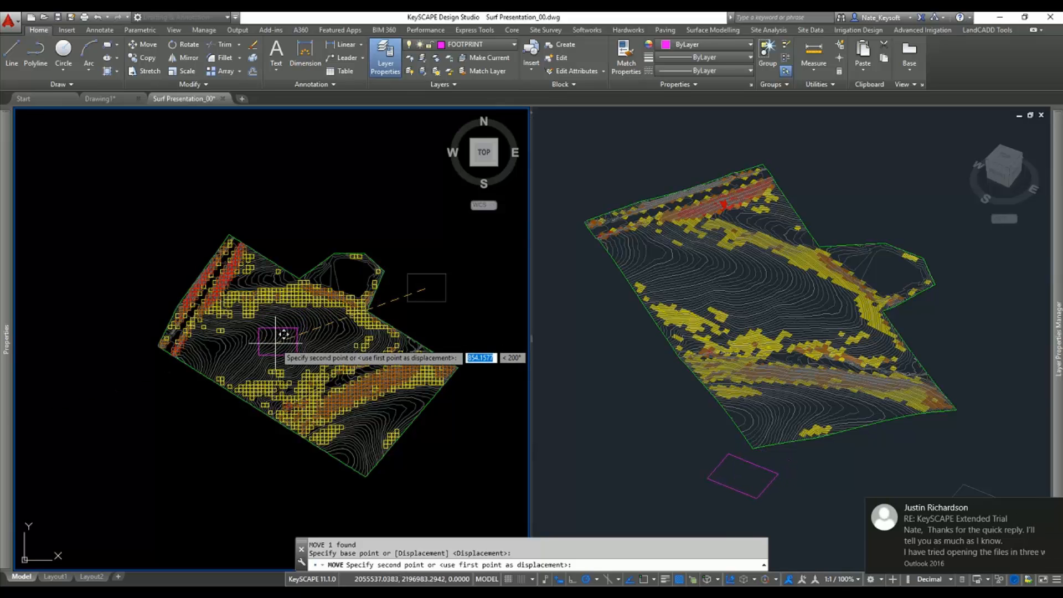
scroll(283, 334, "up", 2)
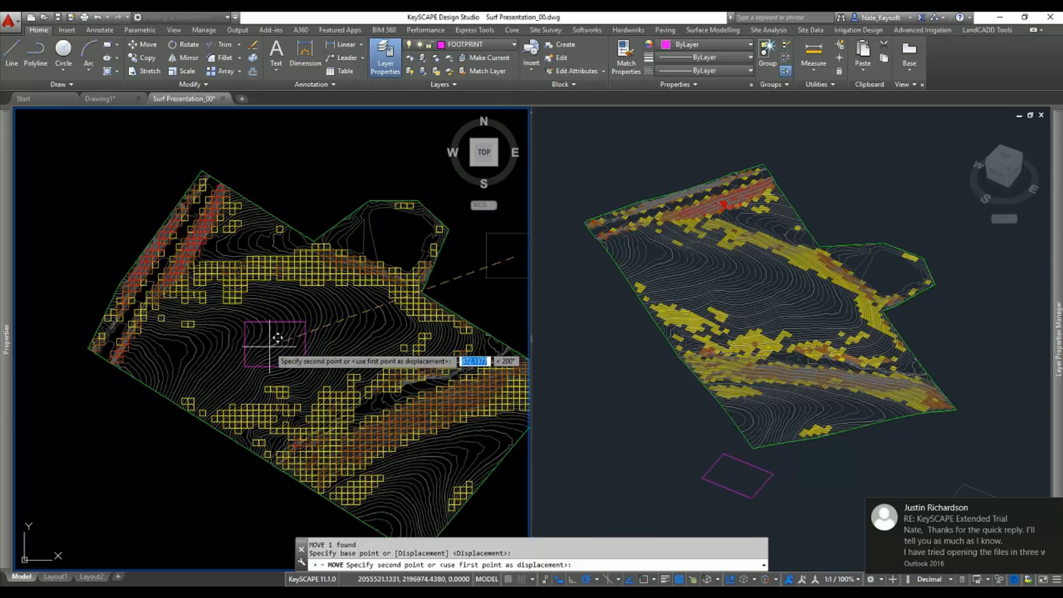
left_click(269, 338)
Step: Rotate the footprint rectangle about its centre until its long sides run nearly north-south, leaning slightly east
left_click(272, 323)
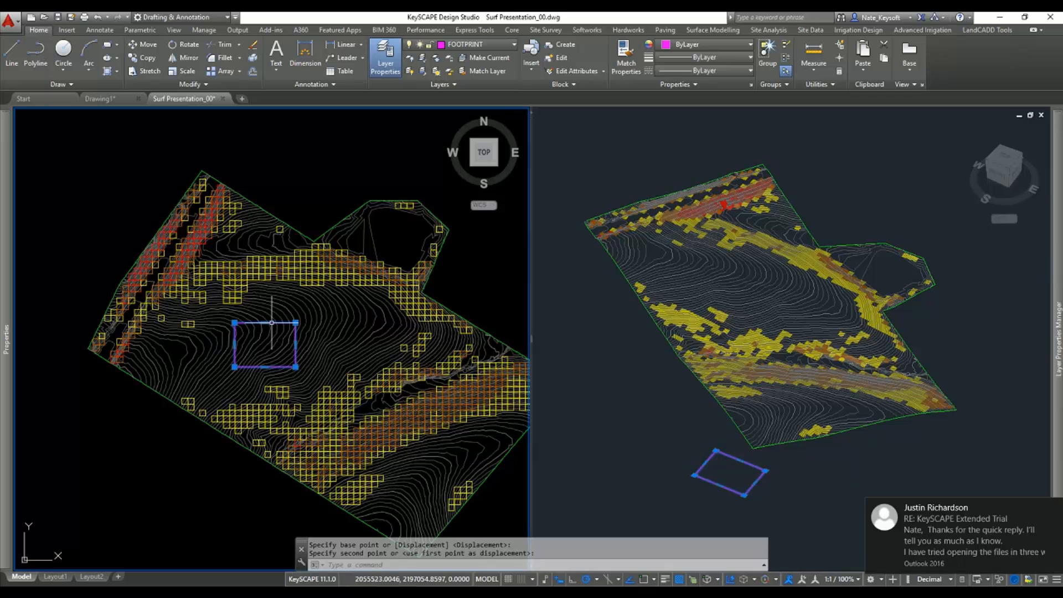
type("ro")
key("Return")
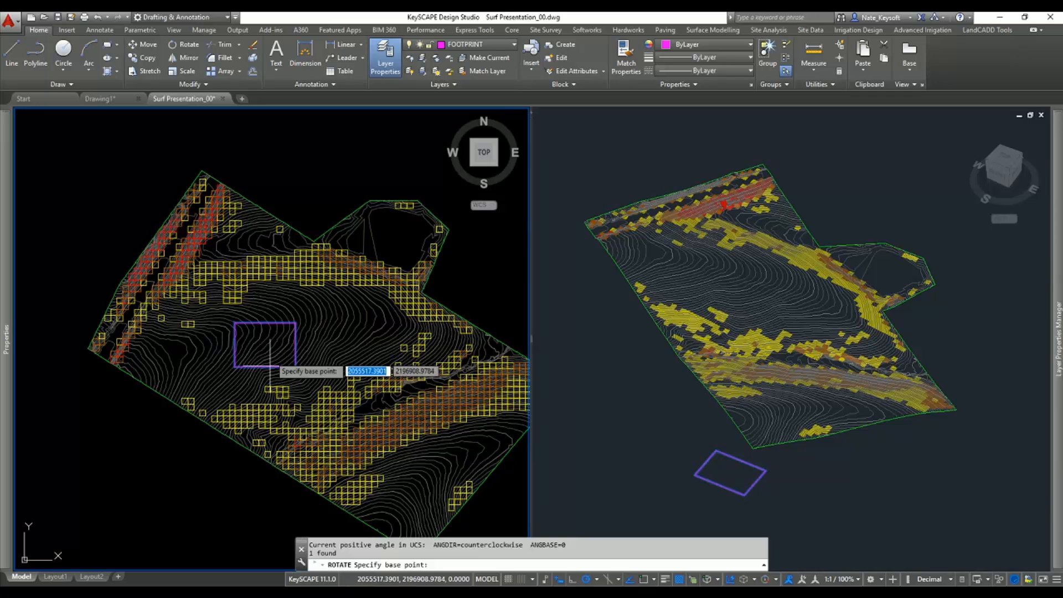
left_click(264, 344)
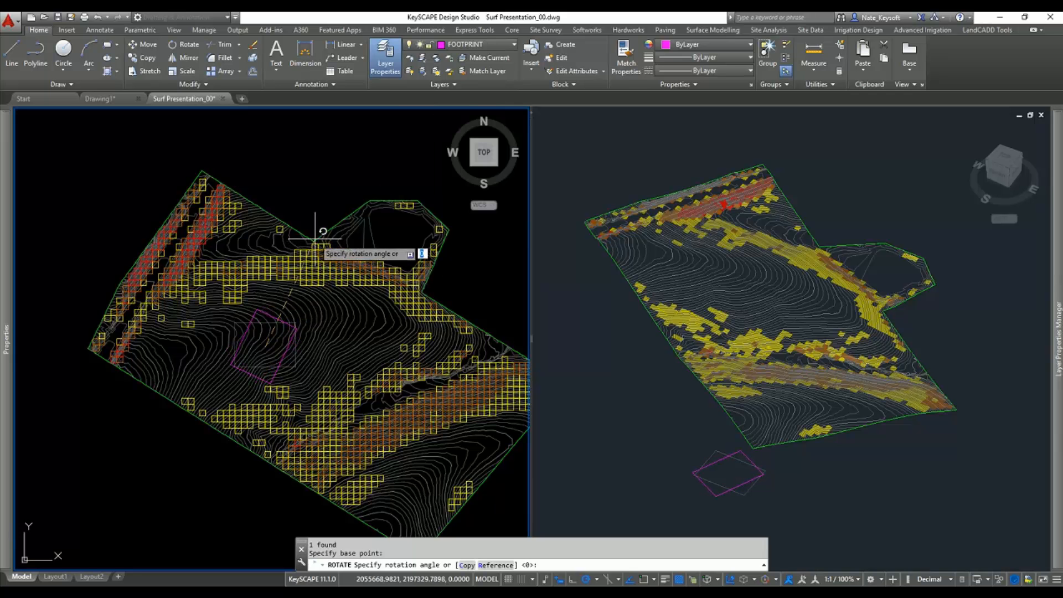
left_click(303, 187)
Step: Move the rotated footprint rectangle slightly northeast, keeping it clear of the yellow slope cells
scroll(262, 328, "up", 2)
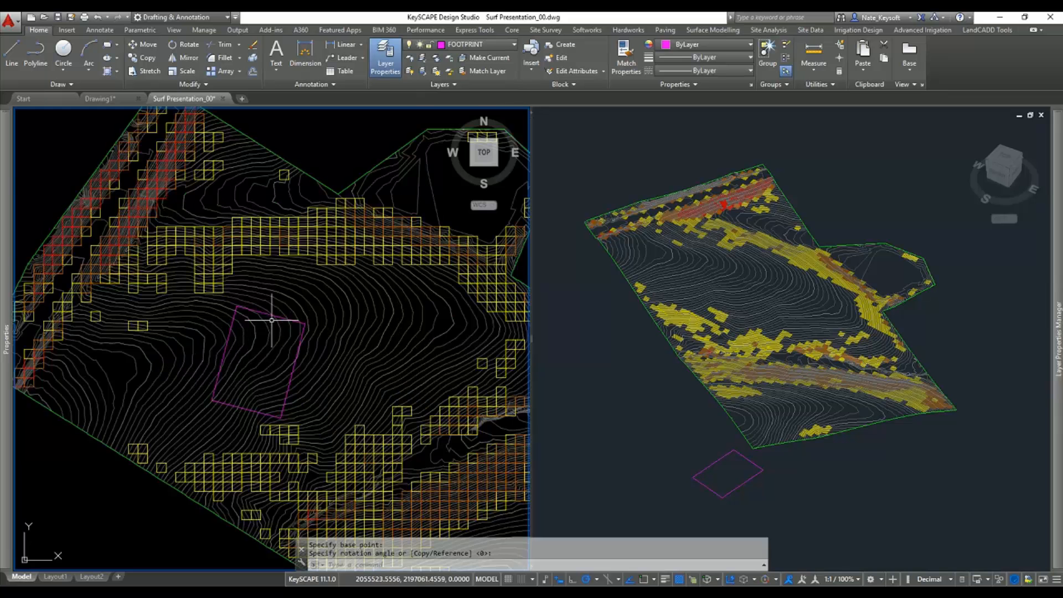
left_click(281, 318)
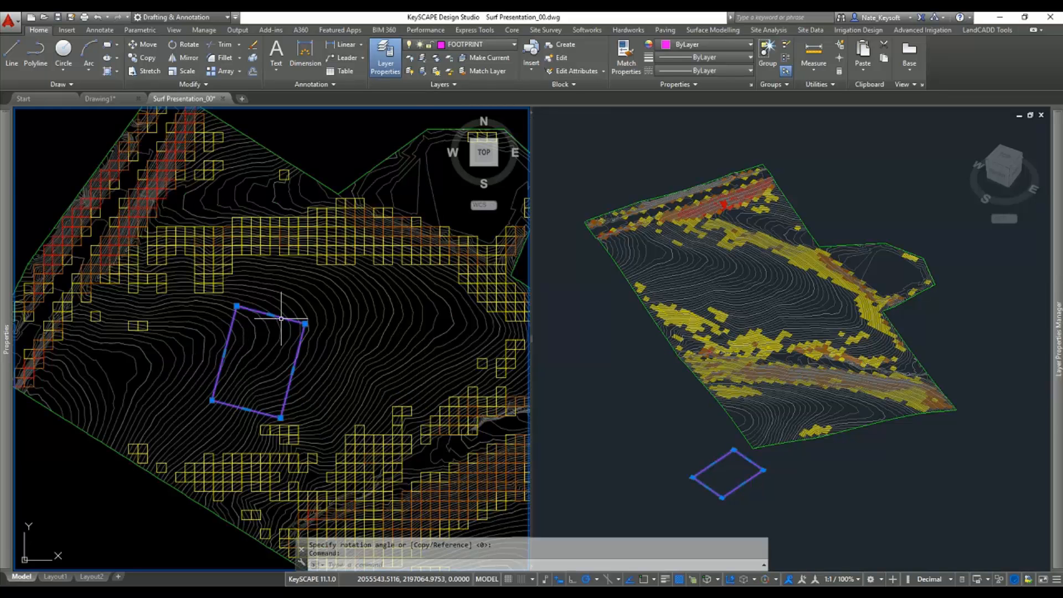
type("m")
key("Return")
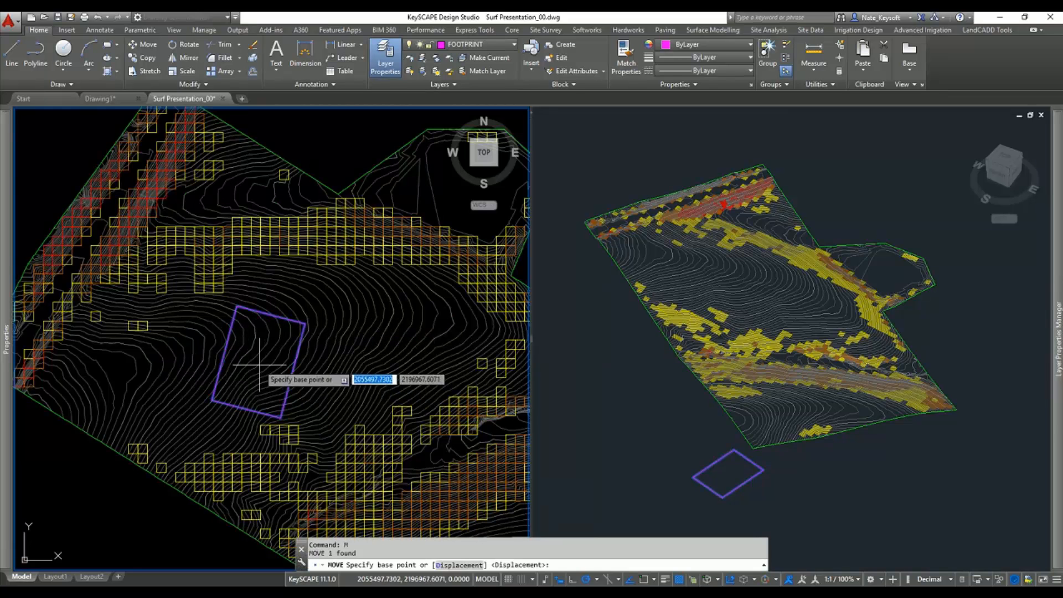
left_click(262, 364)
left_click(276, 344)
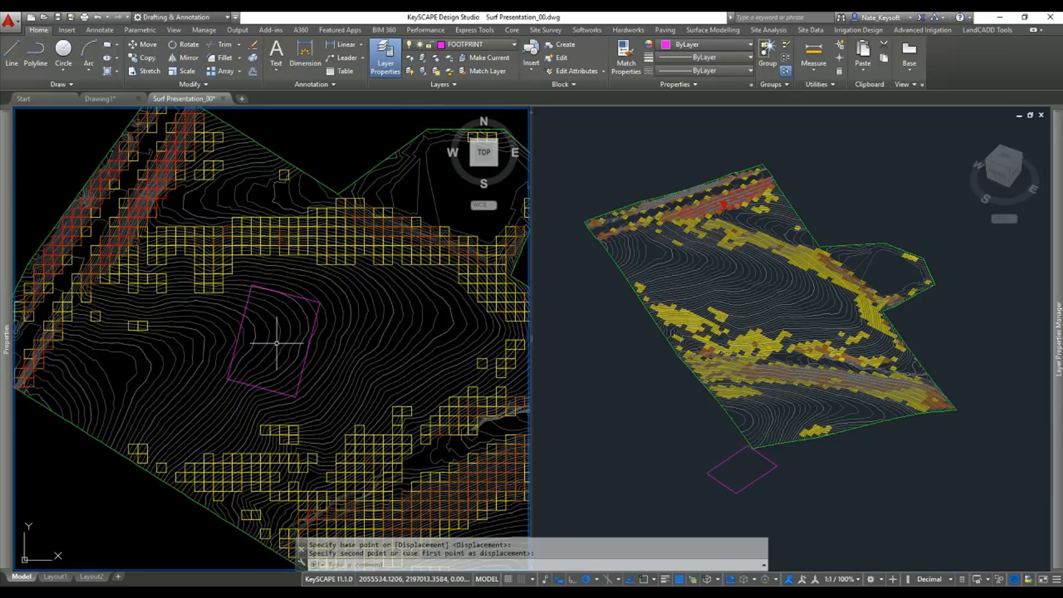
scroll(257, 323, "up", 4)
middle_click_drag(258, 323, 255, 315)
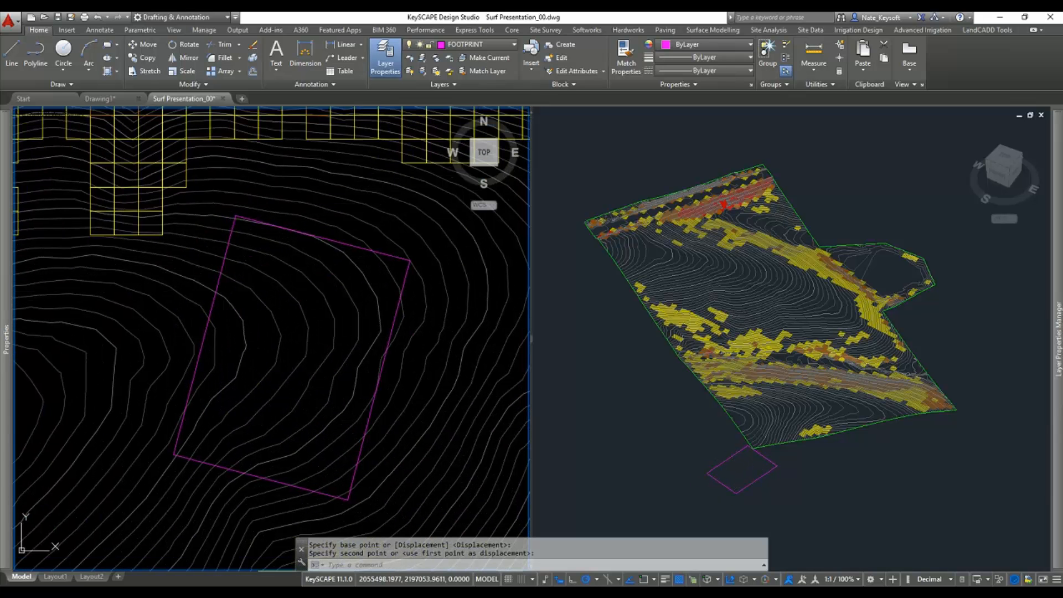
Step: Place spot elevation labels from the EXISTING surface at the footprint's northwest and northeast corners
left_click(693, 29)
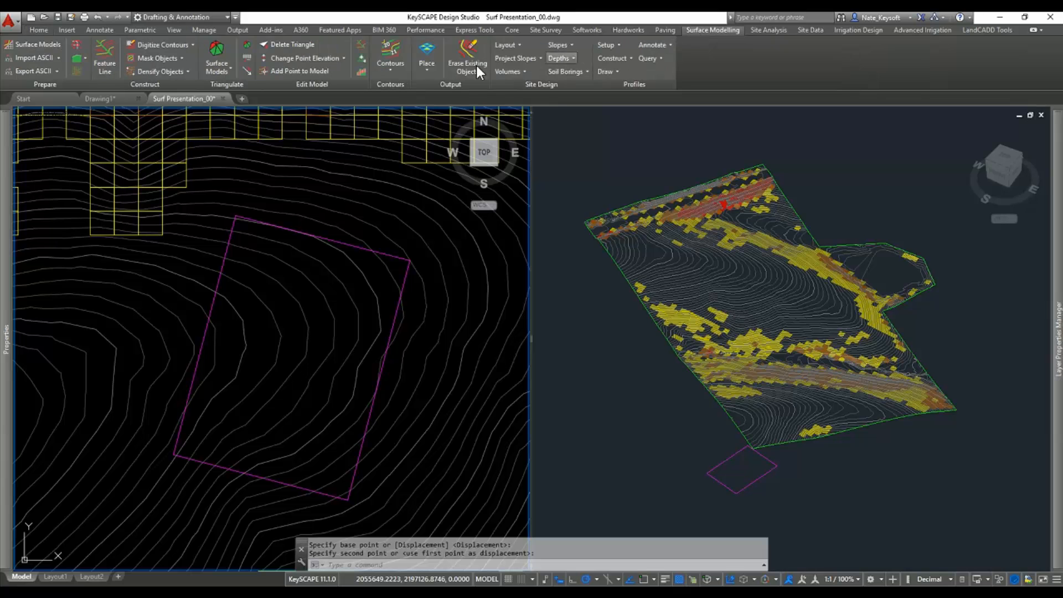
left_click(433, 66)
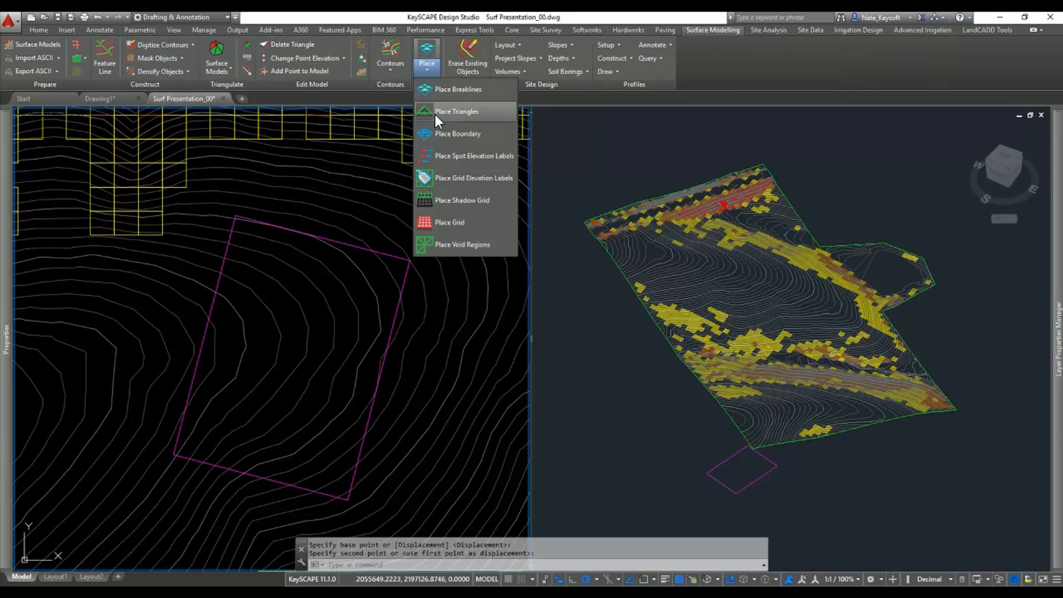
left_click(460, 157)
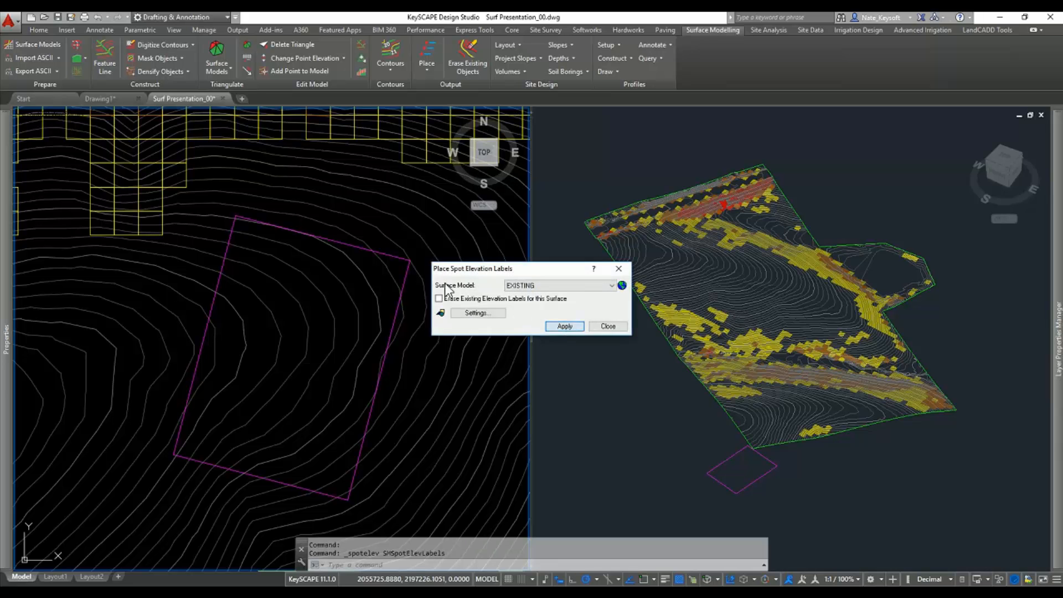
left_click(564, 326)
left_click(235, 214)
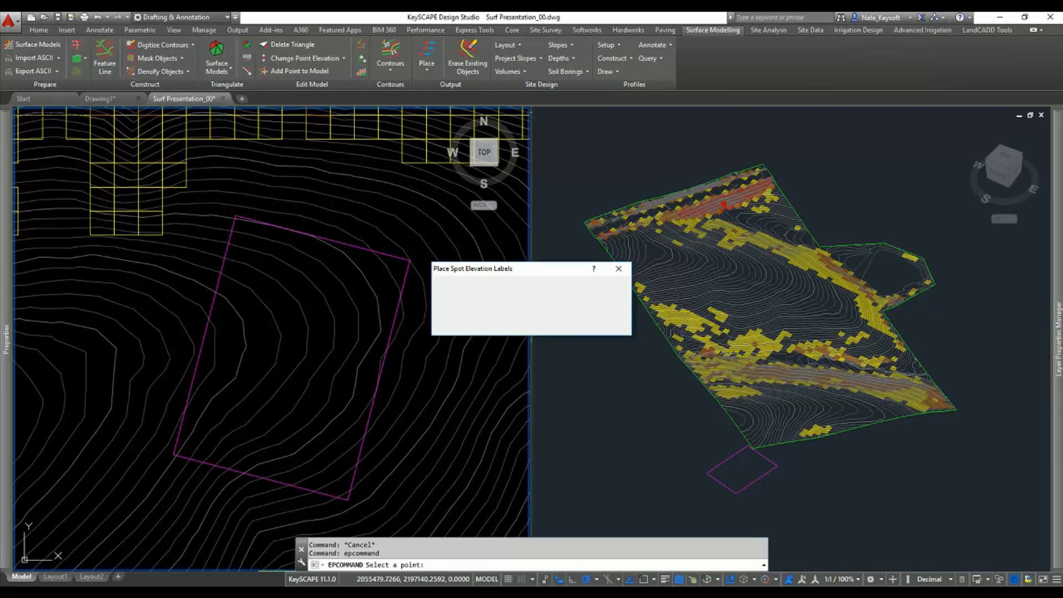
left_click(564, 326)
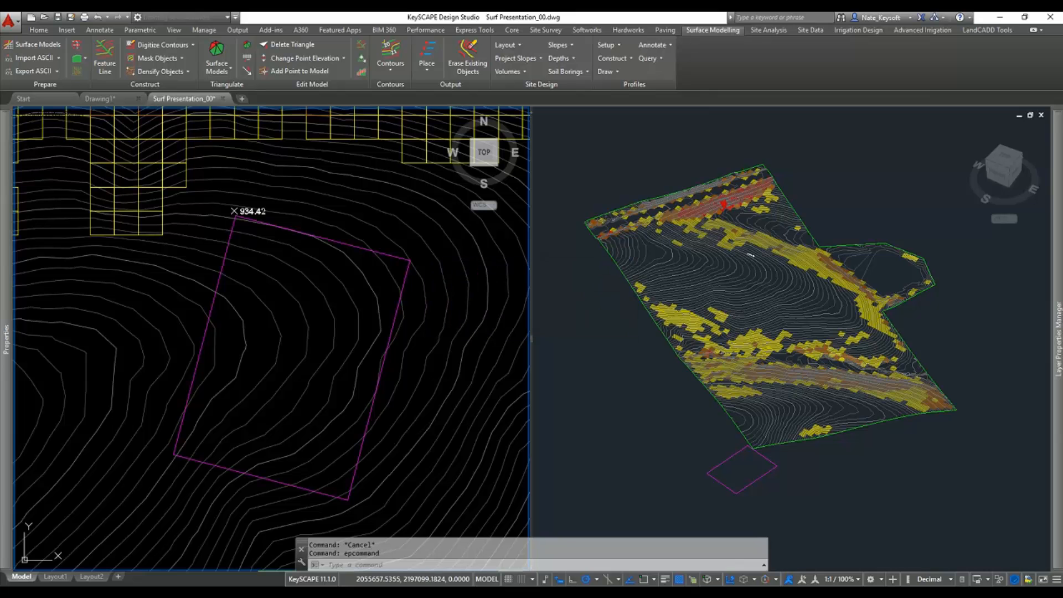
left_click(412, 257)
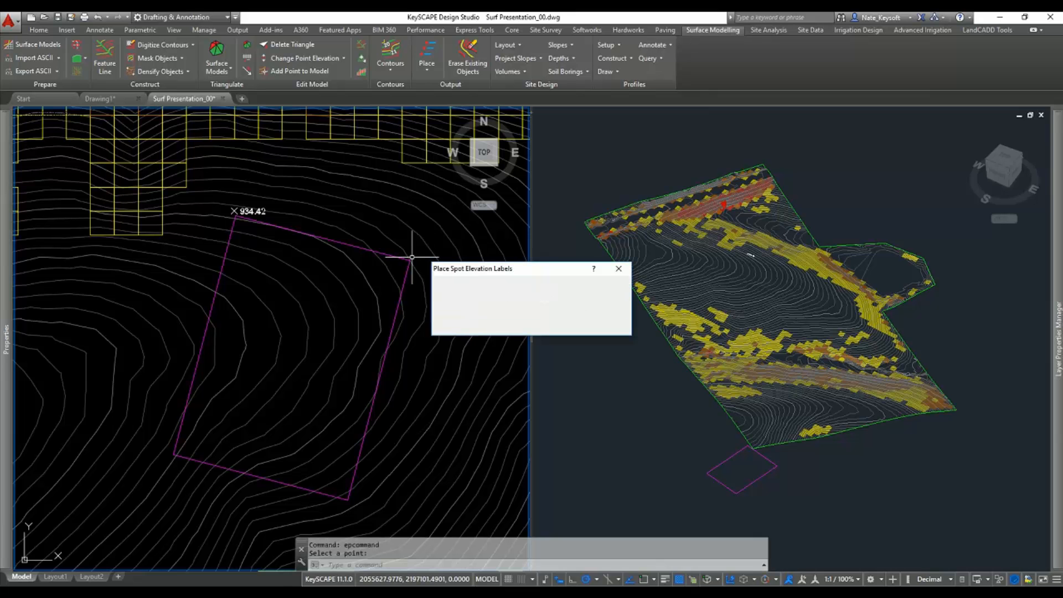
Step: Place EXISTING spot elevation labels at the footprint's southeast and southwest corners and finish labelling
key("Return")
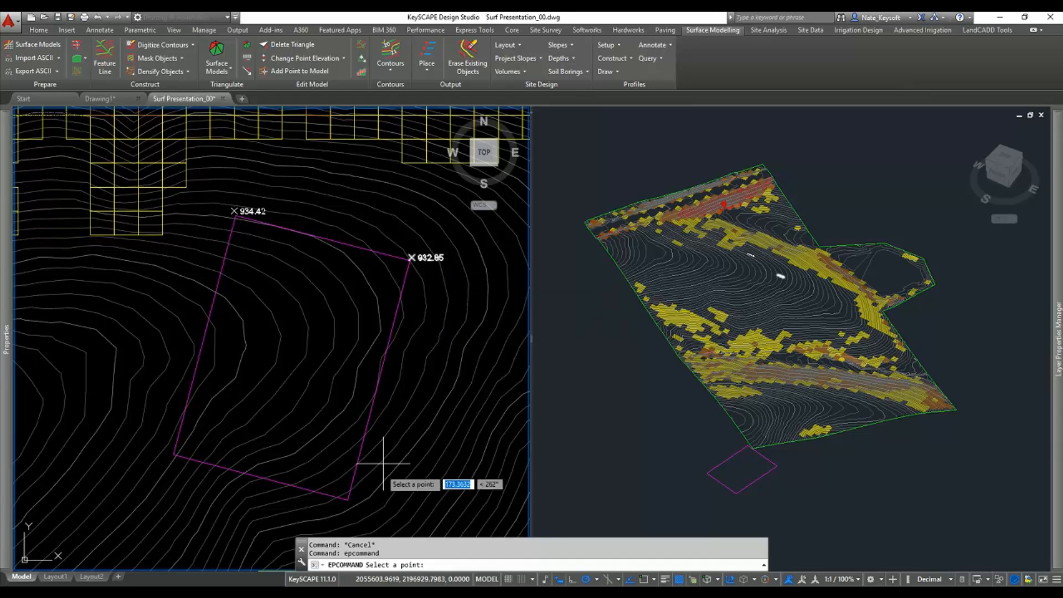
left_click(350, 503)
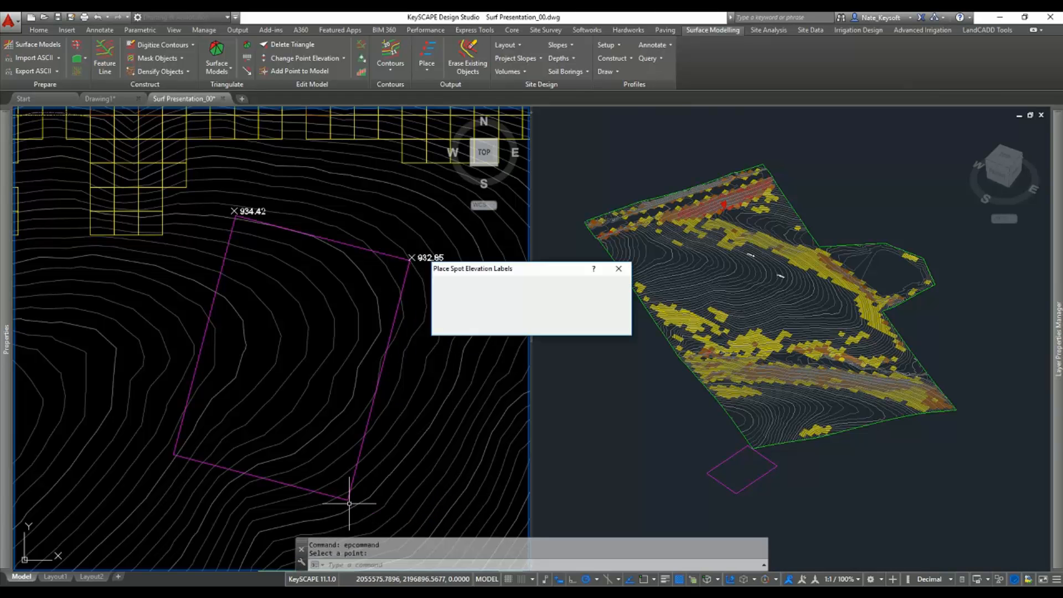
key("Return")
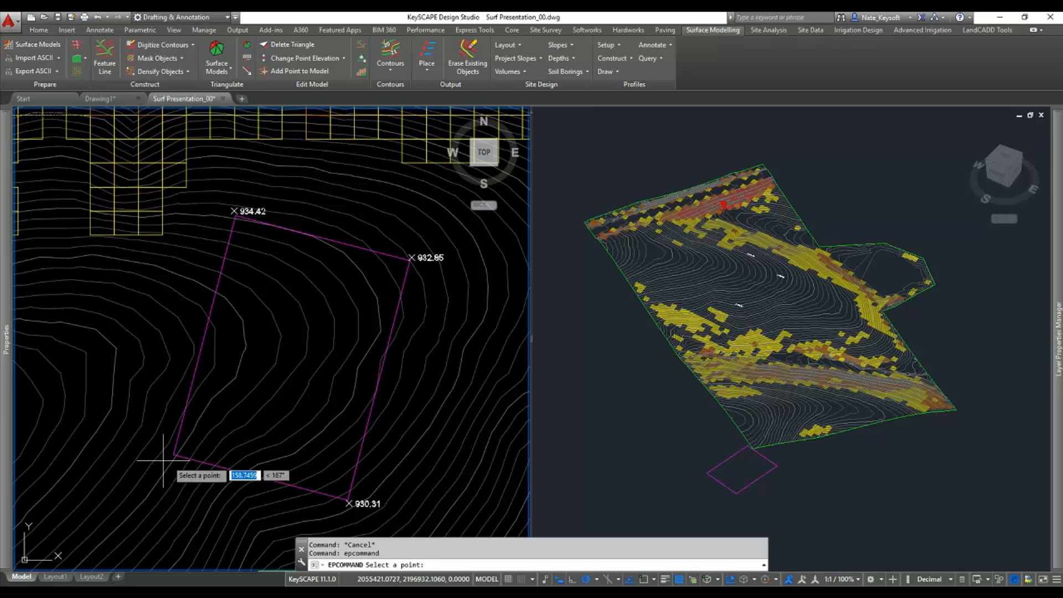
left_click(170, 457)
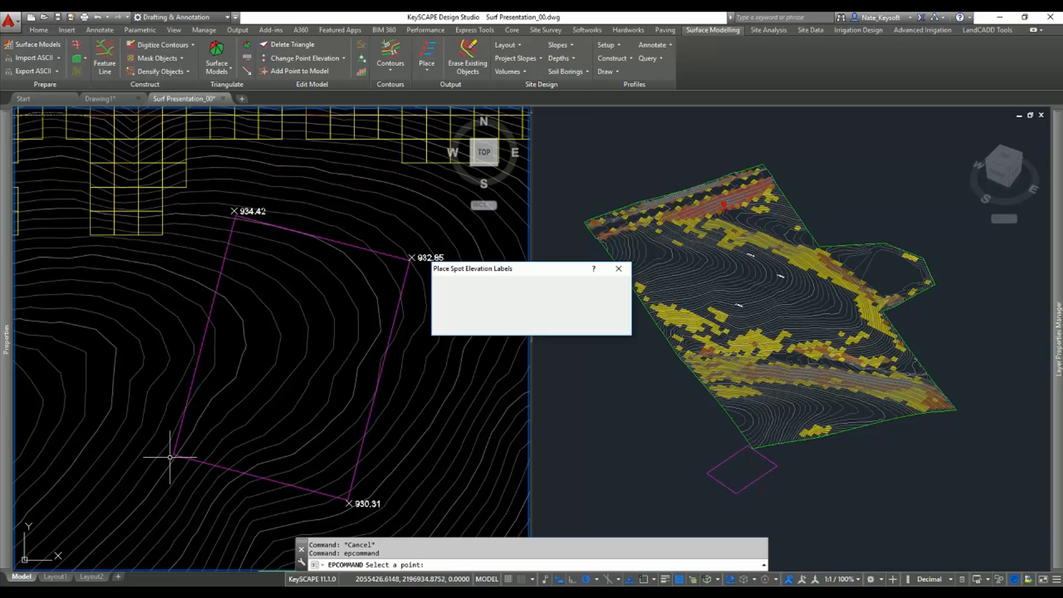
key("Return")
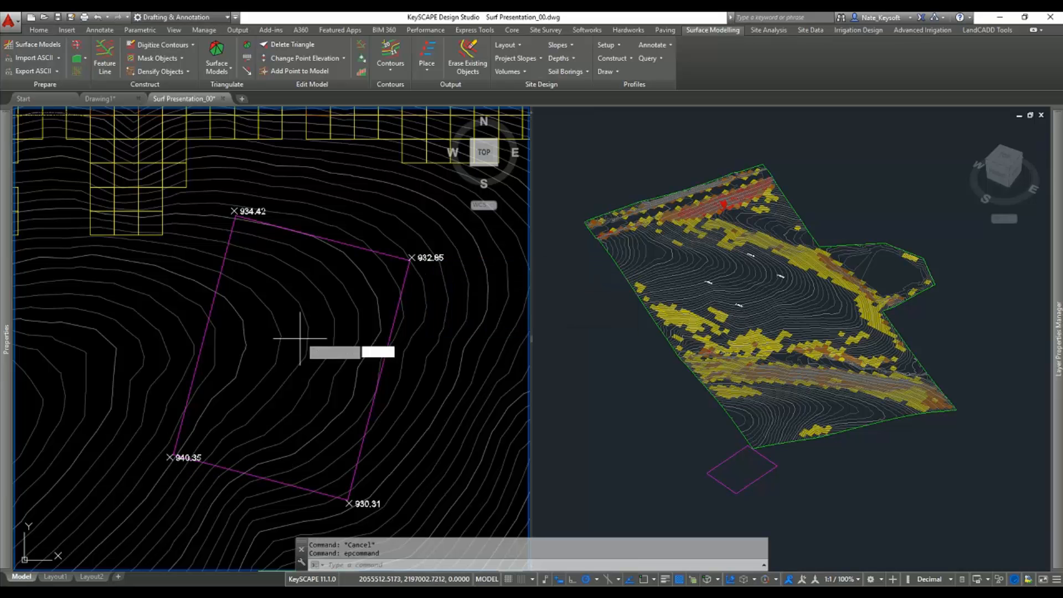
left_click(301, 351)
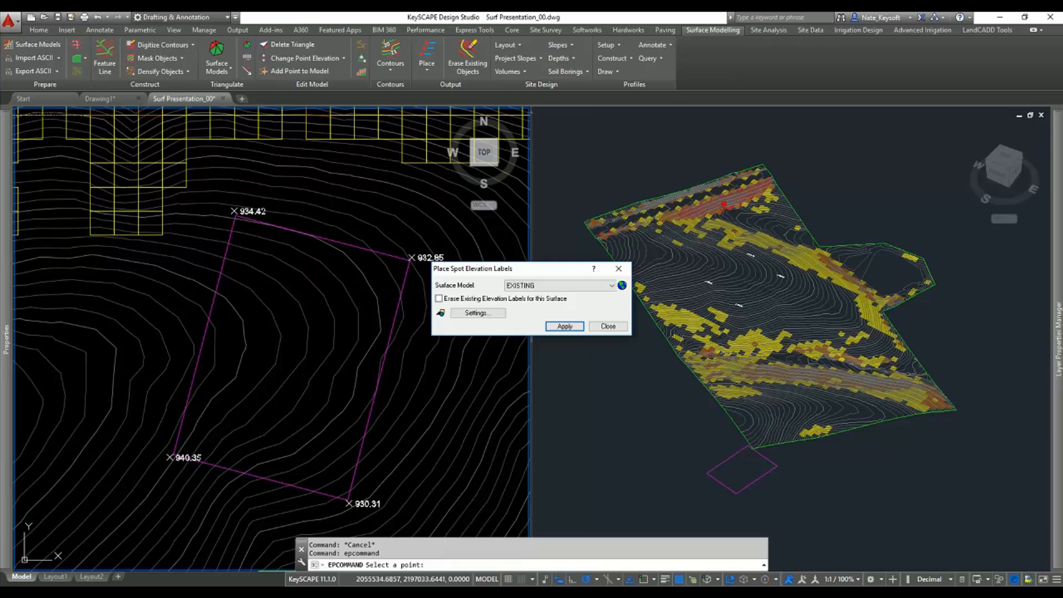
left_click(605, 326)
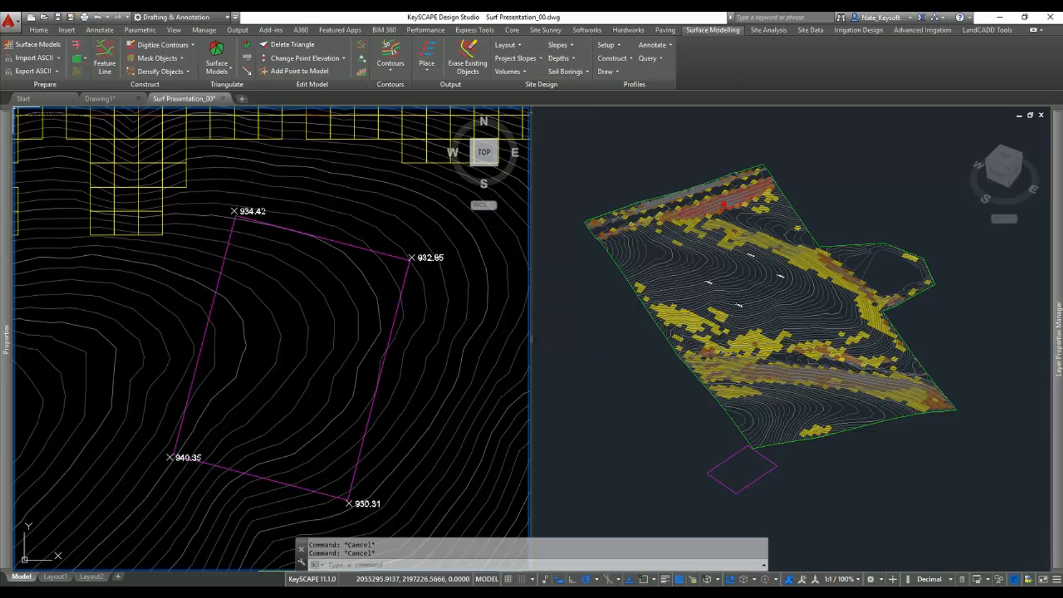
Step: Set the footprint rectangle's elevation to 936
left_click(359, 248)
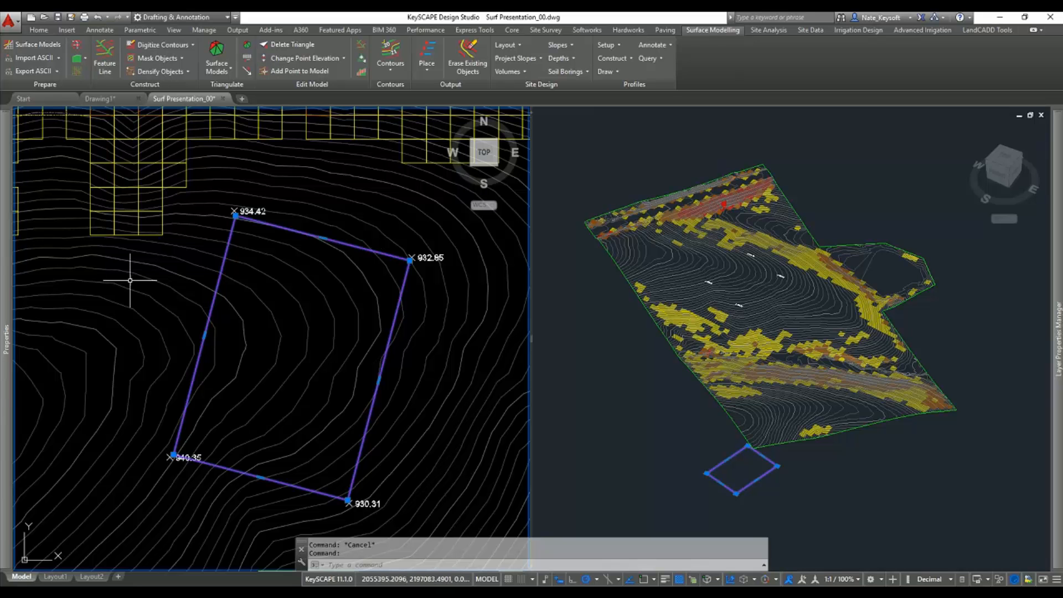
mouse_move(7, 334)
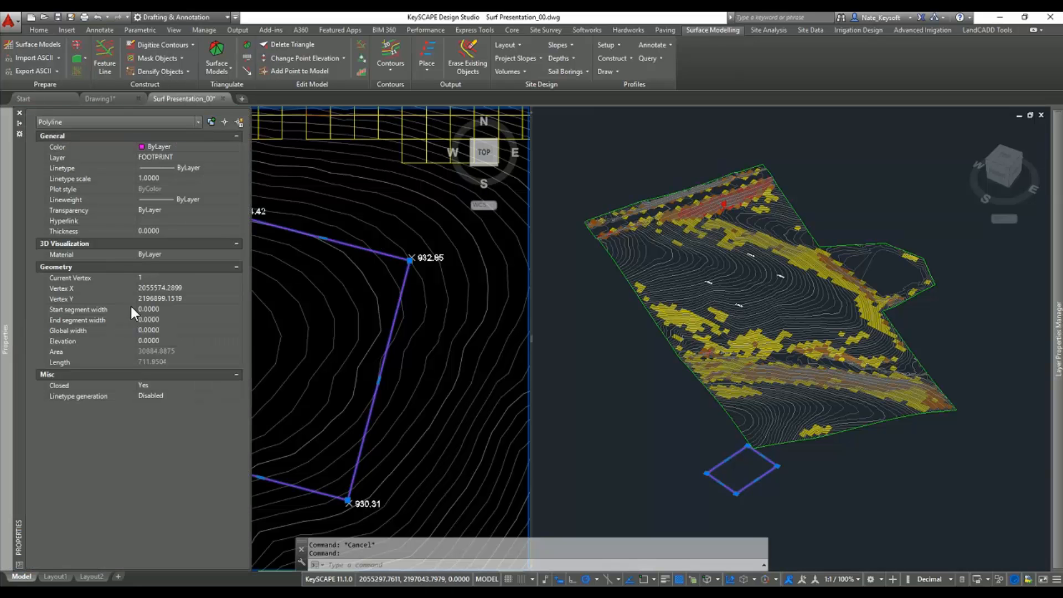
left_click(164, 341)
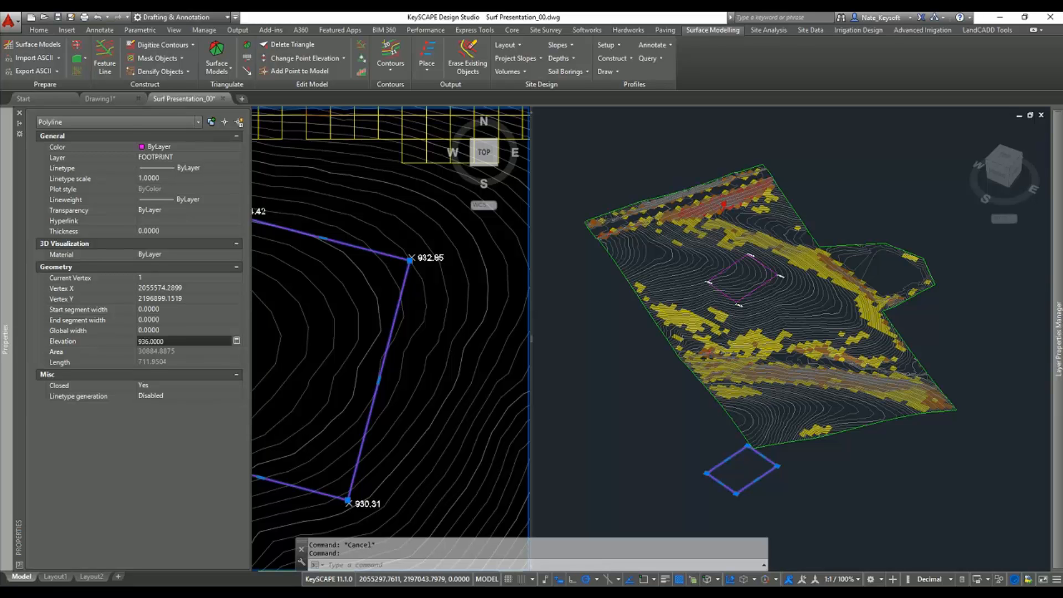
key("Return")
key("Escape")
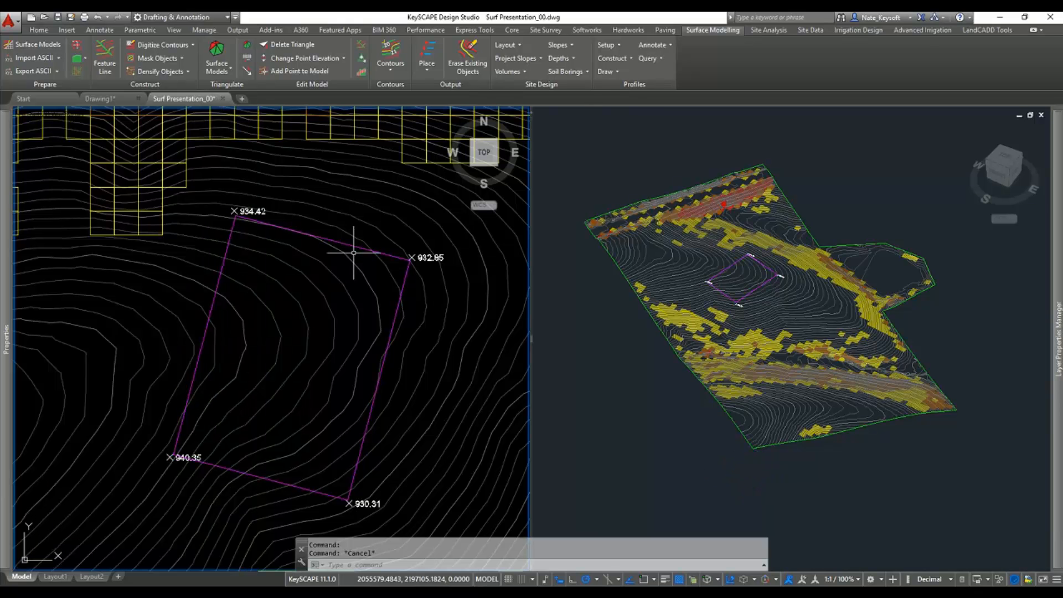
Step: Freeze the slope layers sn_slope3, sn_slope4 and sn_slope5 to hide the coloured slope cells
left_click(747, 253)
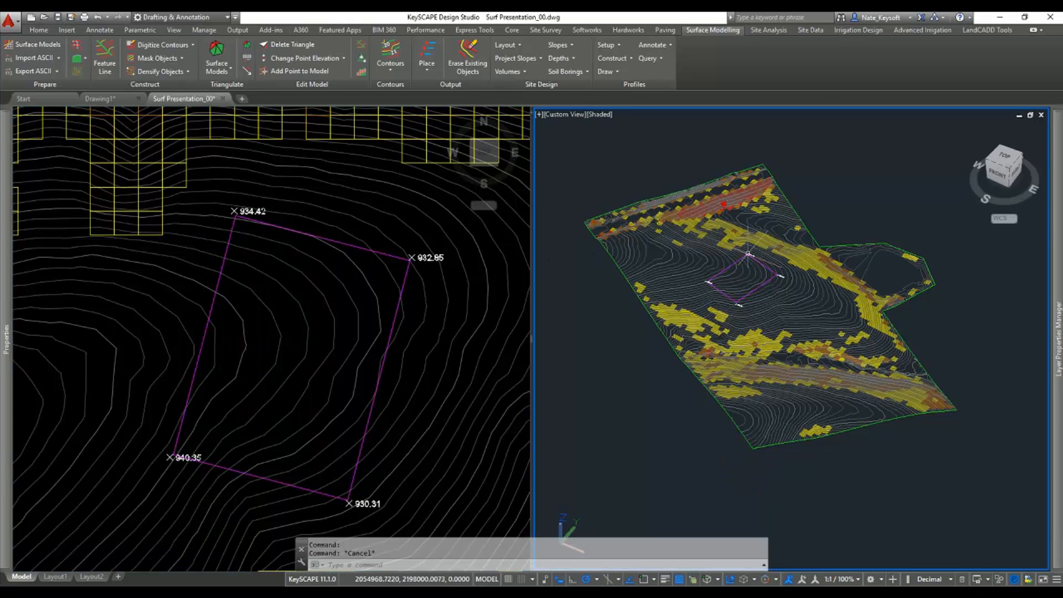
scroll(742, 250, "up", 4)
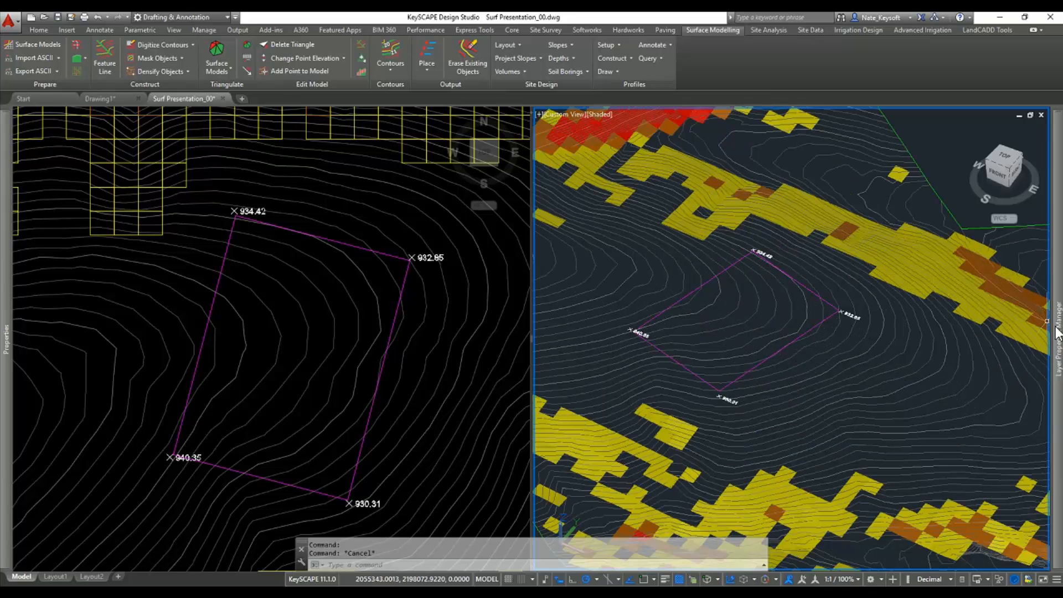
mouse_move(1057, 332)
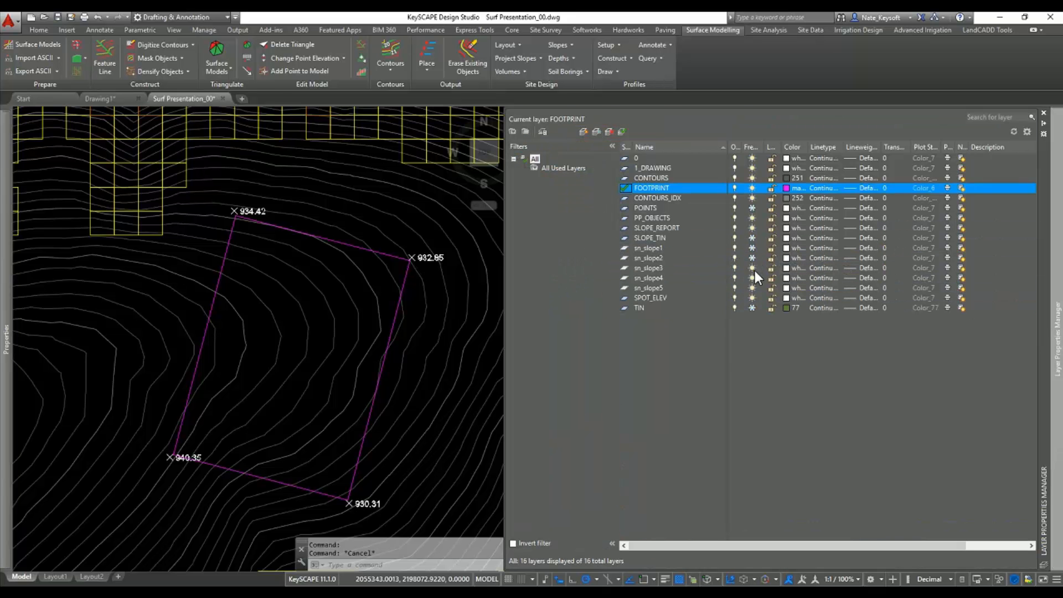
left_click(752, 267)
left_click(752, 278)
left_click(749, 288)
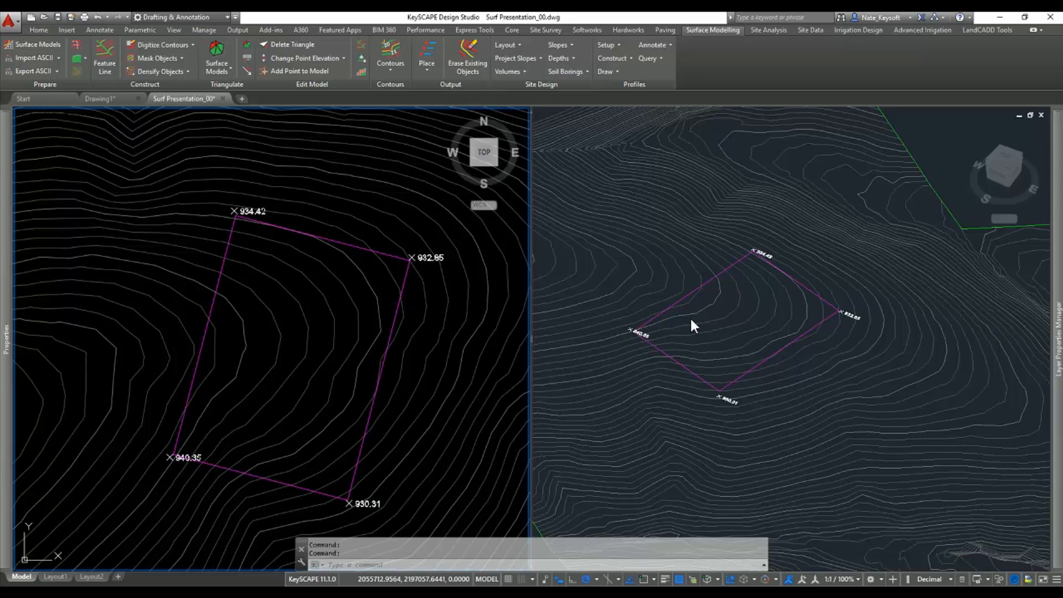
Step: Configure a slope projection to the EXISTING surface with a 15 % cut slope and a -15 % fill slope
left_click(676, 301)
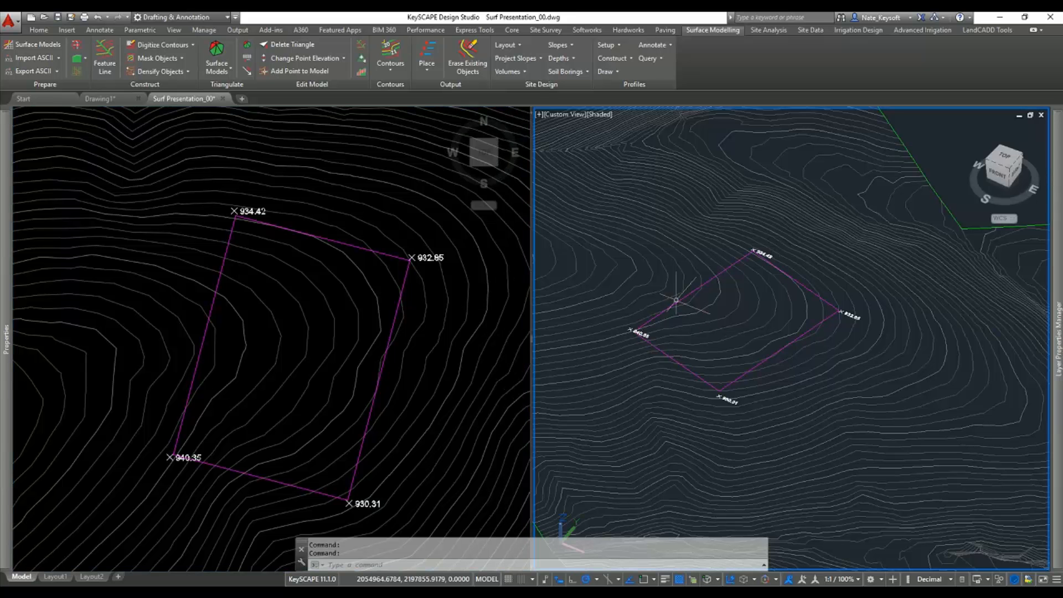
left_click(524, 60)
left_click(515, 71)
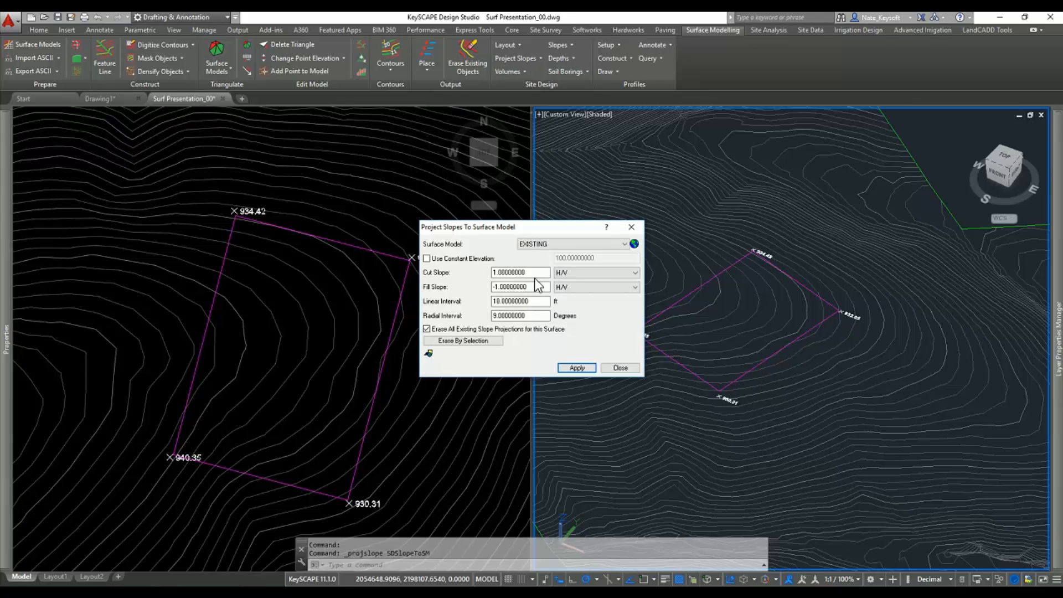
left_click(584, 276)
left_click(583, 283)
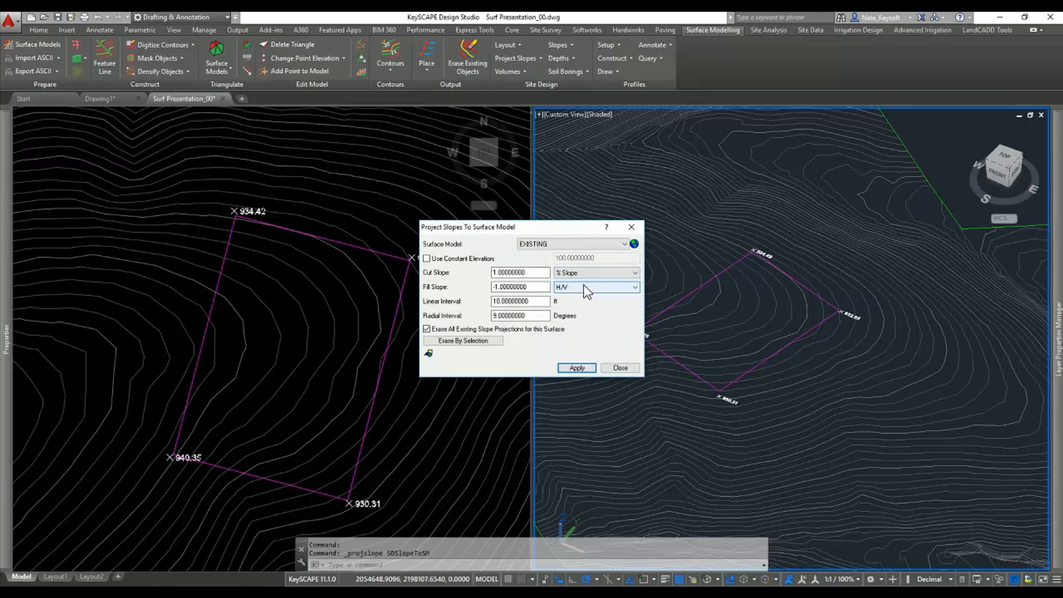
left_click(584, 287)
left_click(579, 298)
left_click(498, 273)
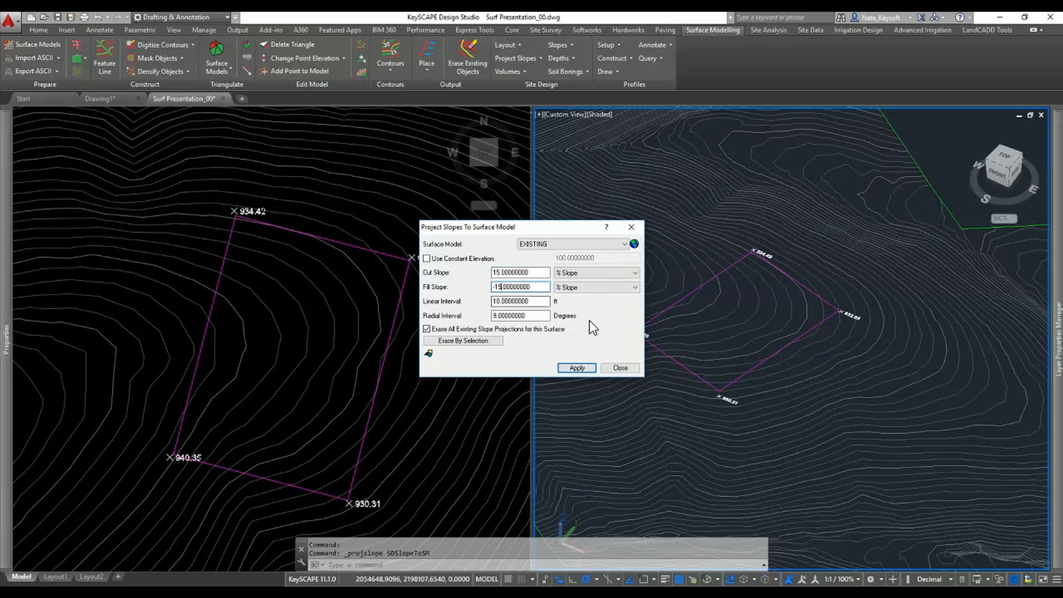
Step: Project the cut and fill slopes outward from the footprint rectangle onto the EXISTING surface
left_click(579, 368)
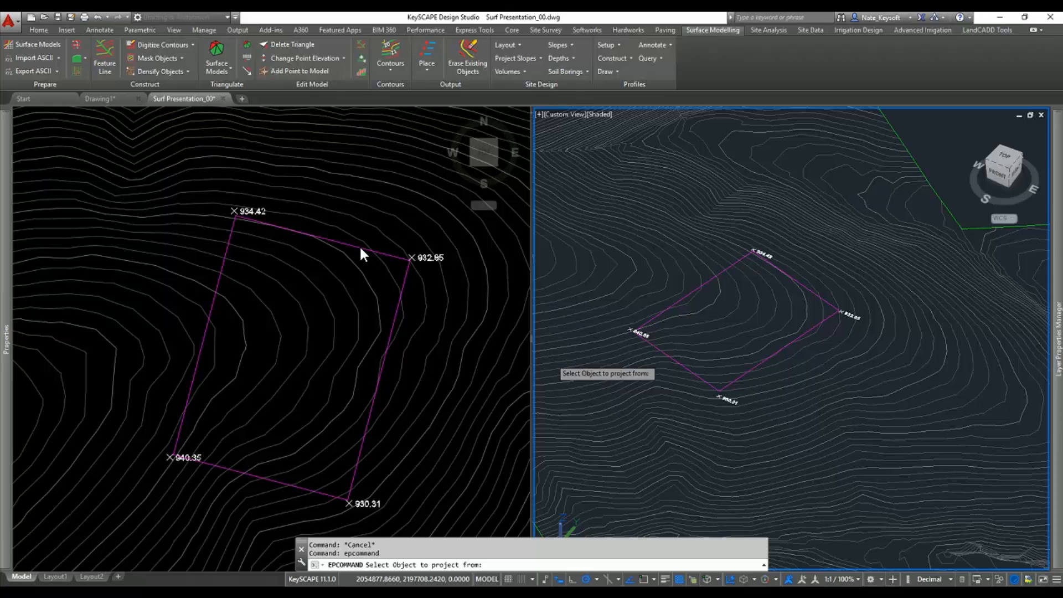
left_click(359, 250)
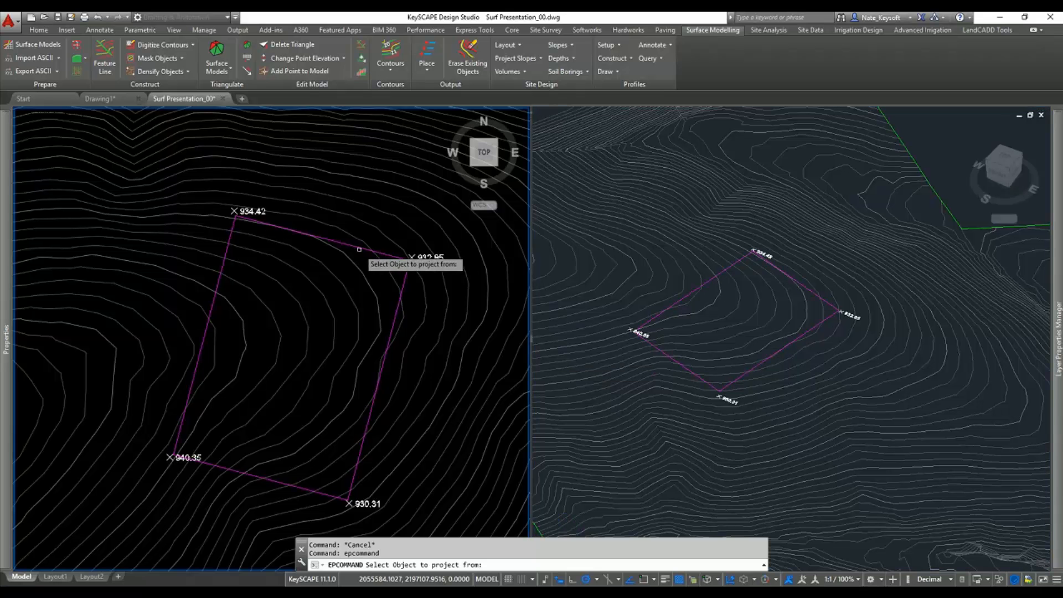
left_click(359, 250)
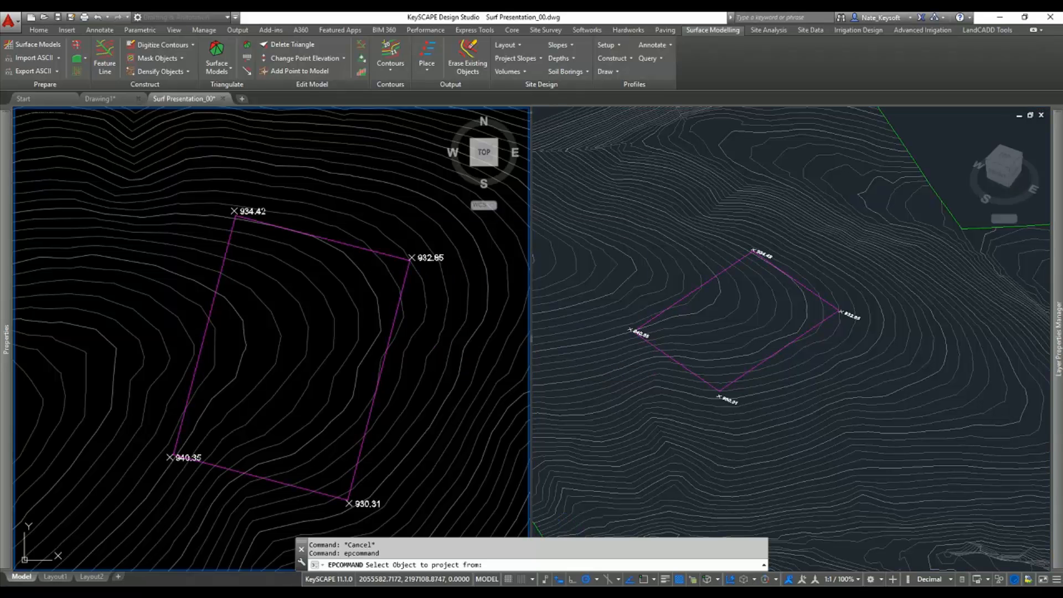
left_click(375, 202)
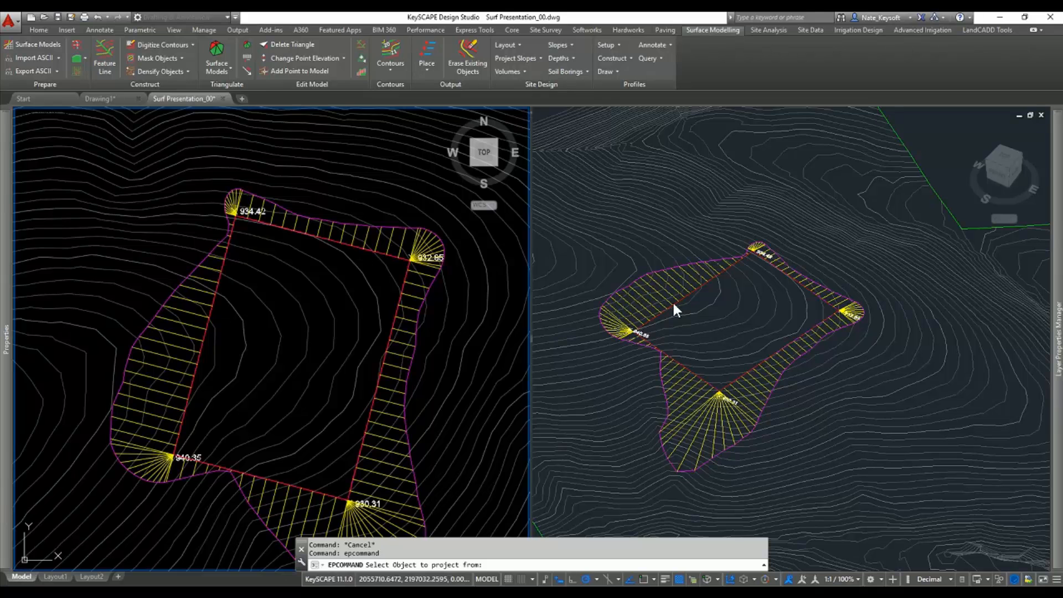
left_click(378, 320)
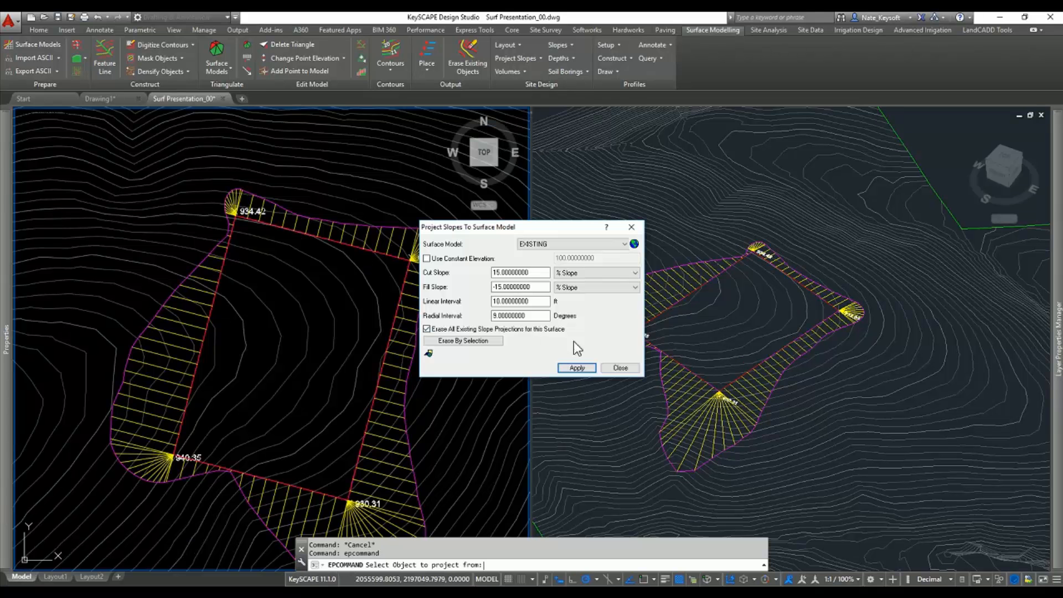
left_click(632, 367)
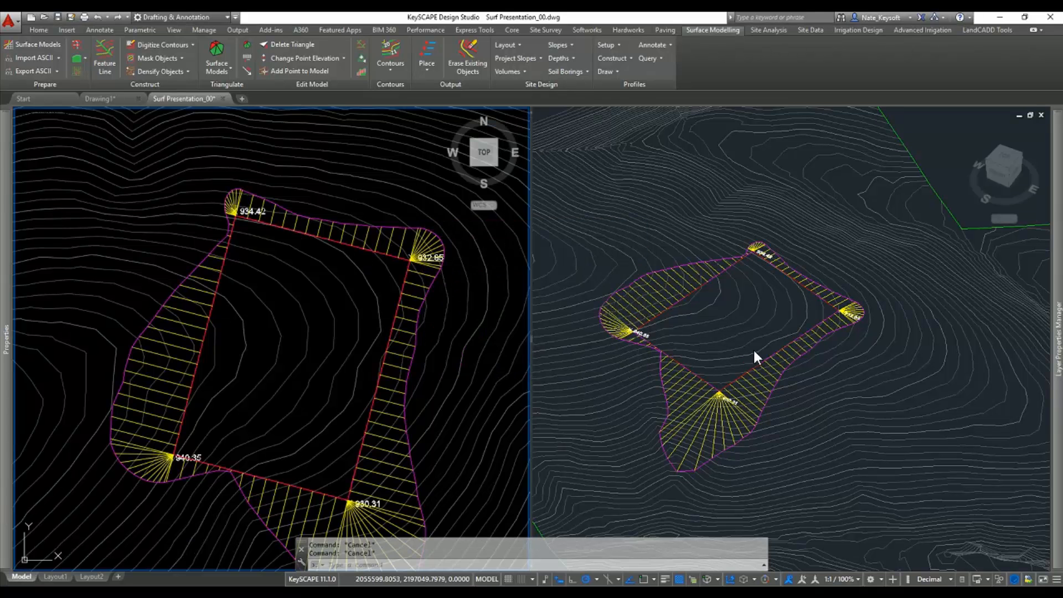
Step: Examine the projected slopes around the footprint in 3D and select a projection line near its southeast corner
left_click(747, 338)
scroll(747, 337, "up", 2)
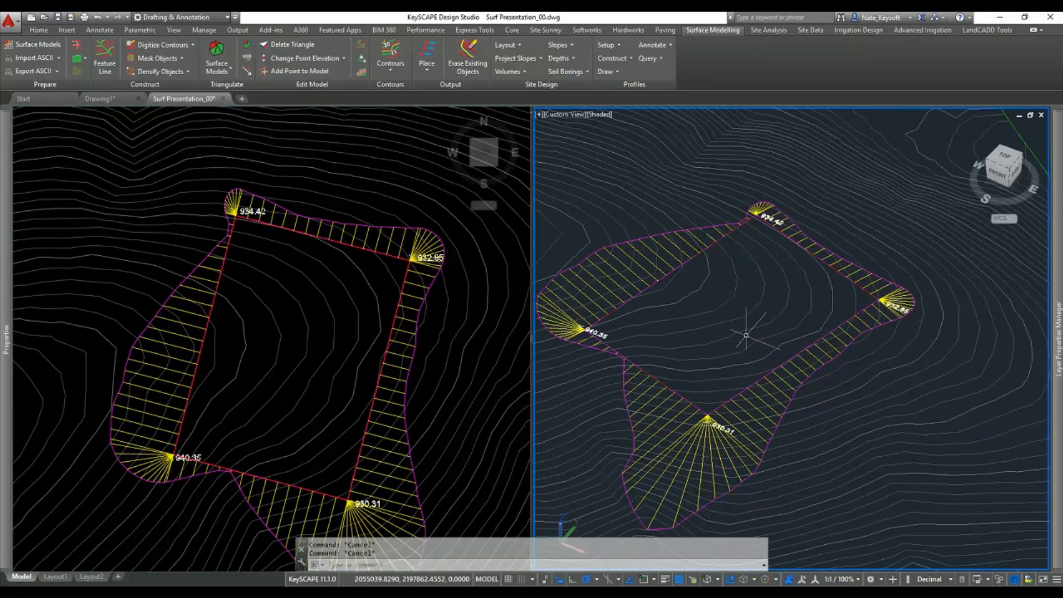
scroll(768, 372, "down", 3)
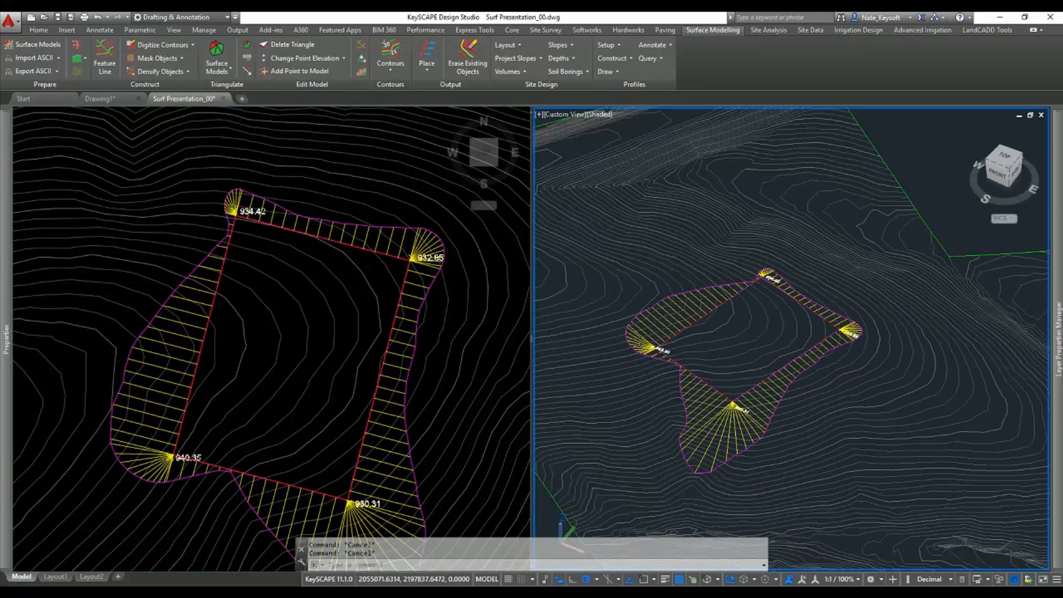
middle_click_drag(768, 373, 746, 363, "shift")
scroll(707, 367, "up", 6)
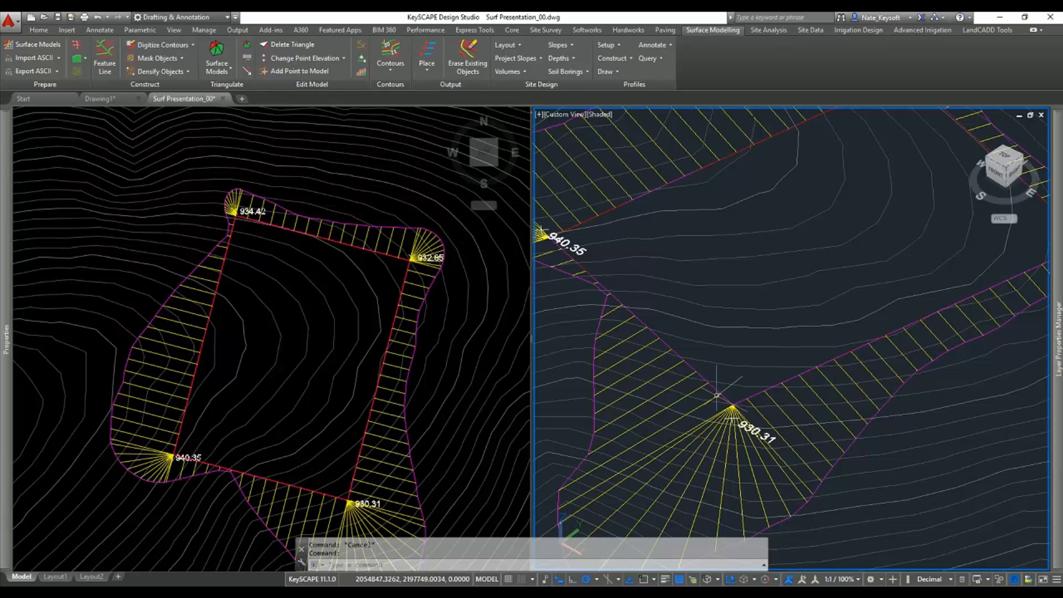
left_click(710, 399)
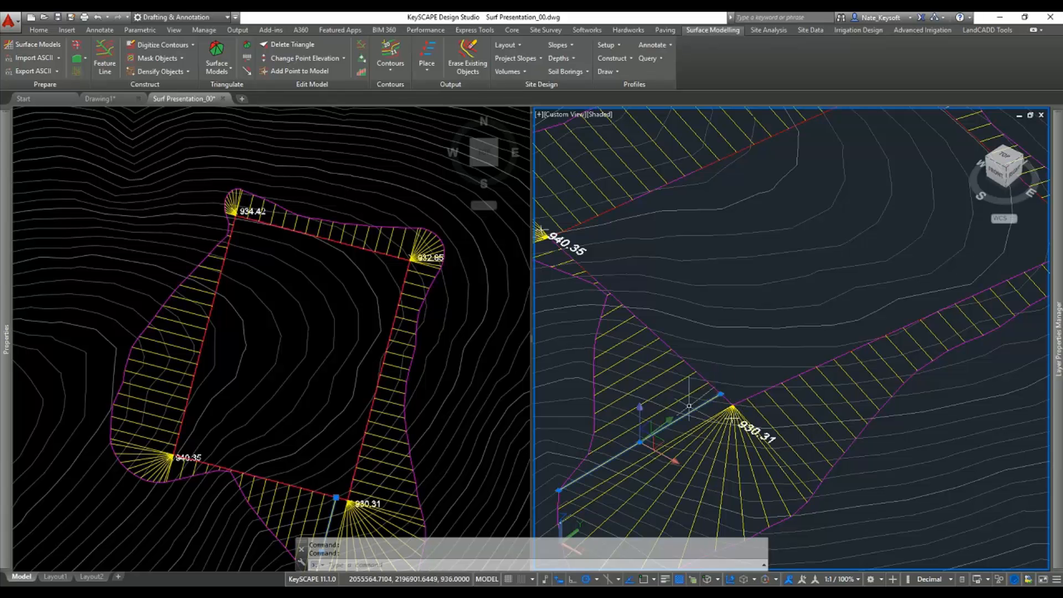
Step: Isolate the layers of the footprint rectangle, the slope projection lines and the outer slope boundary
left_click(710, 382)
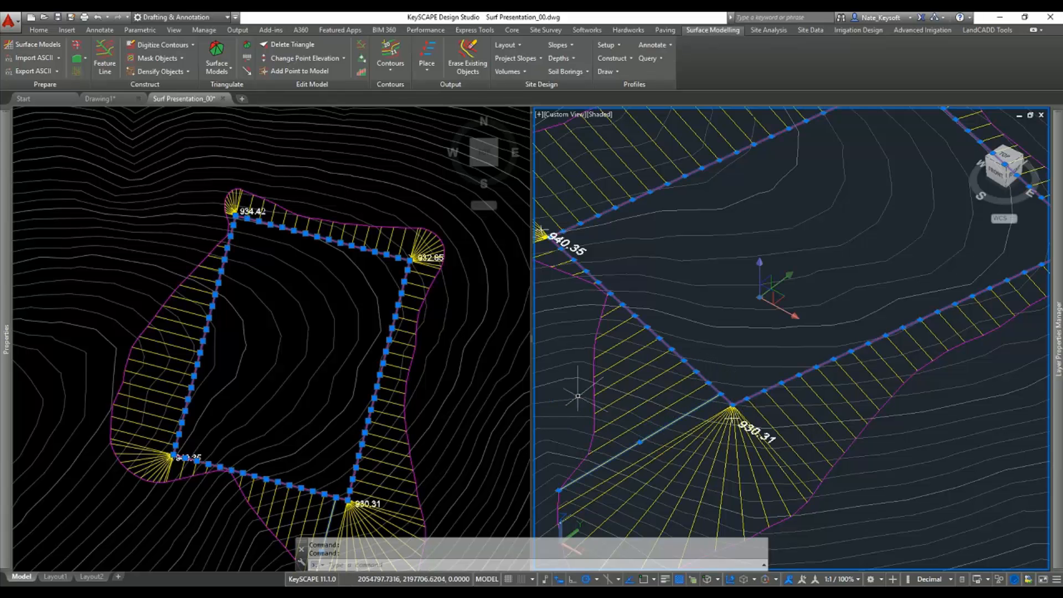
left_click(593, 390)
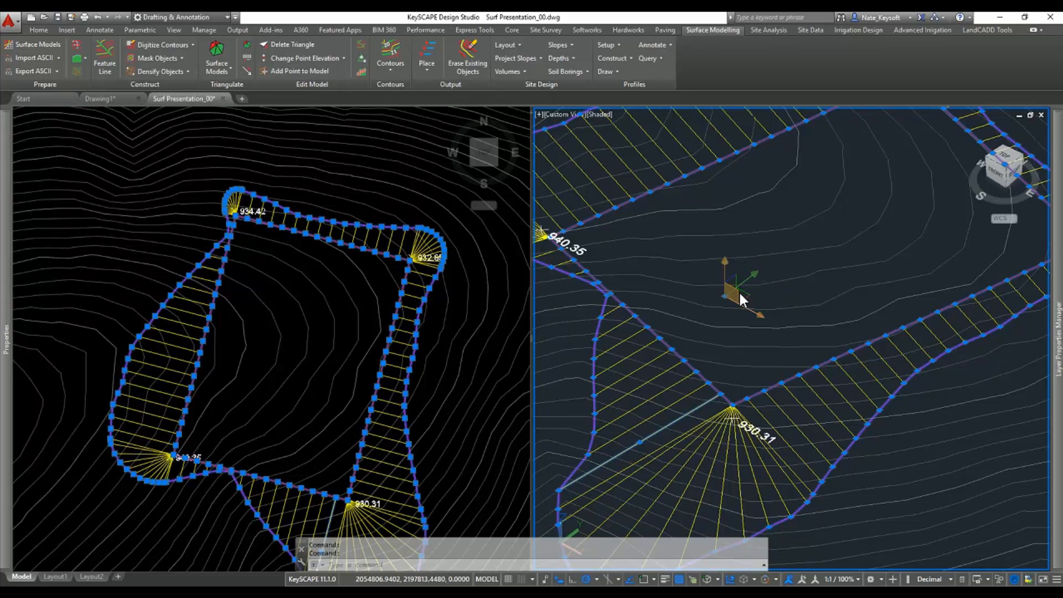
type("layiso")
key("Return")
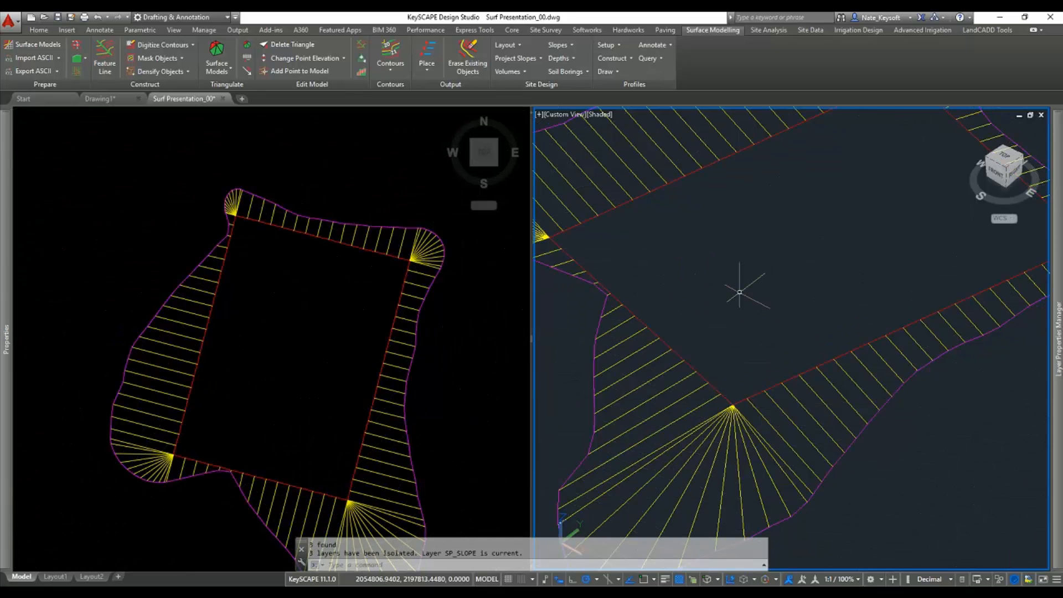
Step: Create a new surface model named PROPOSED
scroll(823, 237, "down", 5)
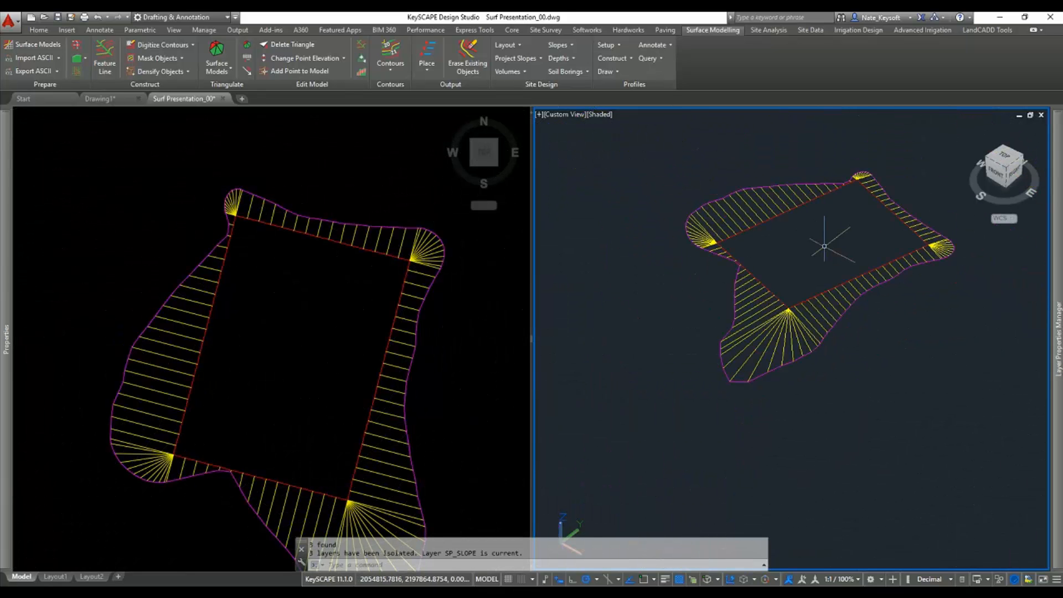
middle_click_drag(771, 261, 772, 272, "shift")
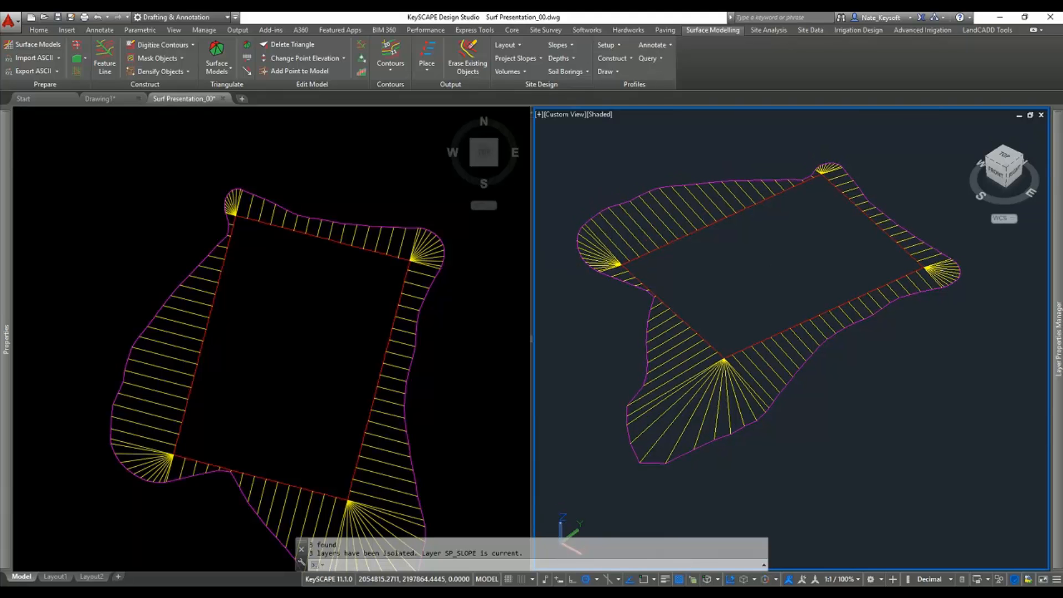
left_click(51, 46)
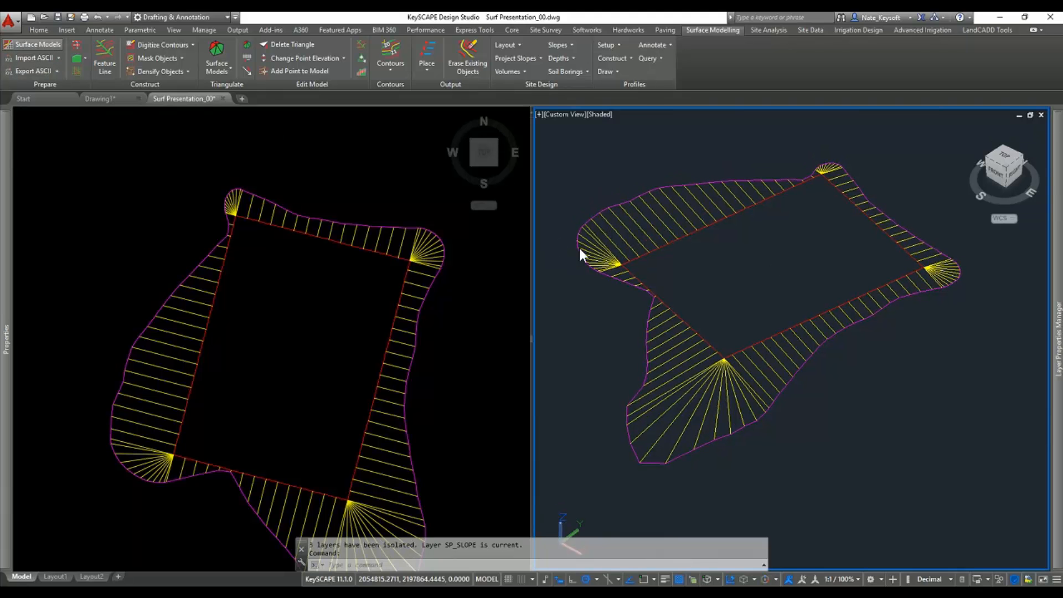
left_click(463, 330)
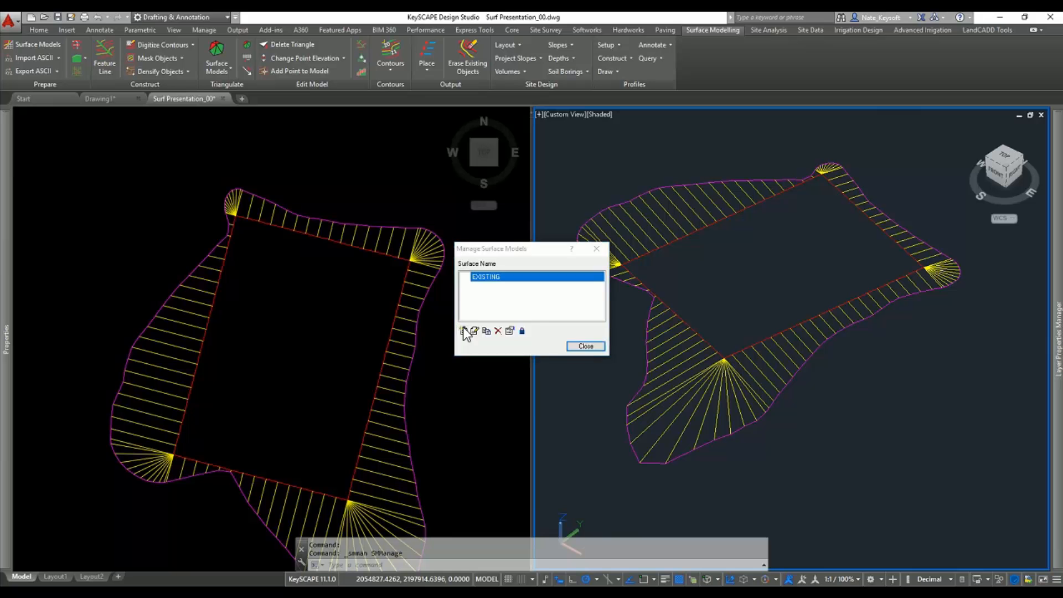
type("PROPOSED")
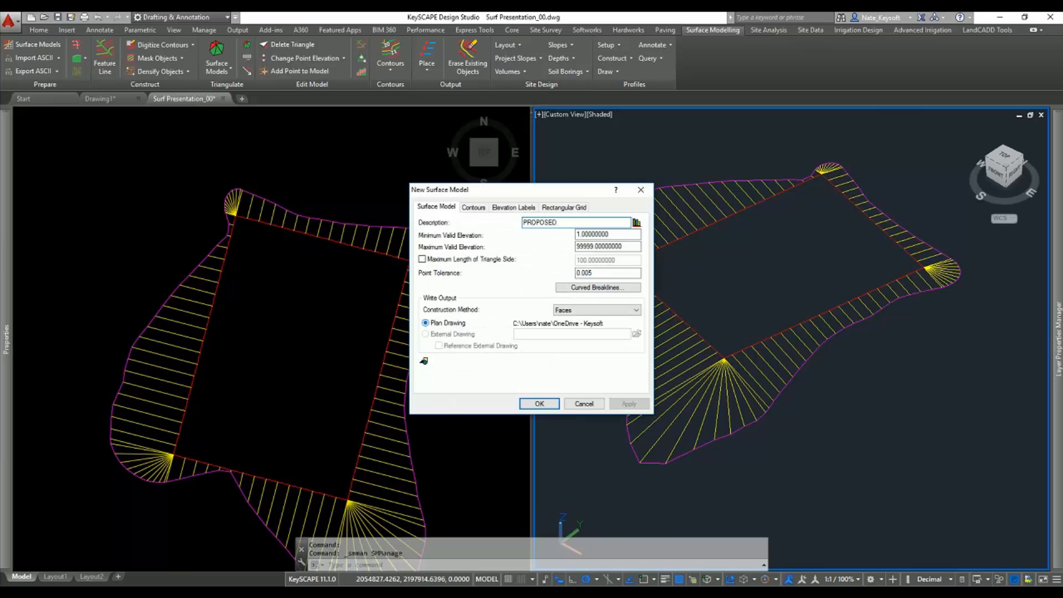
key("Return")
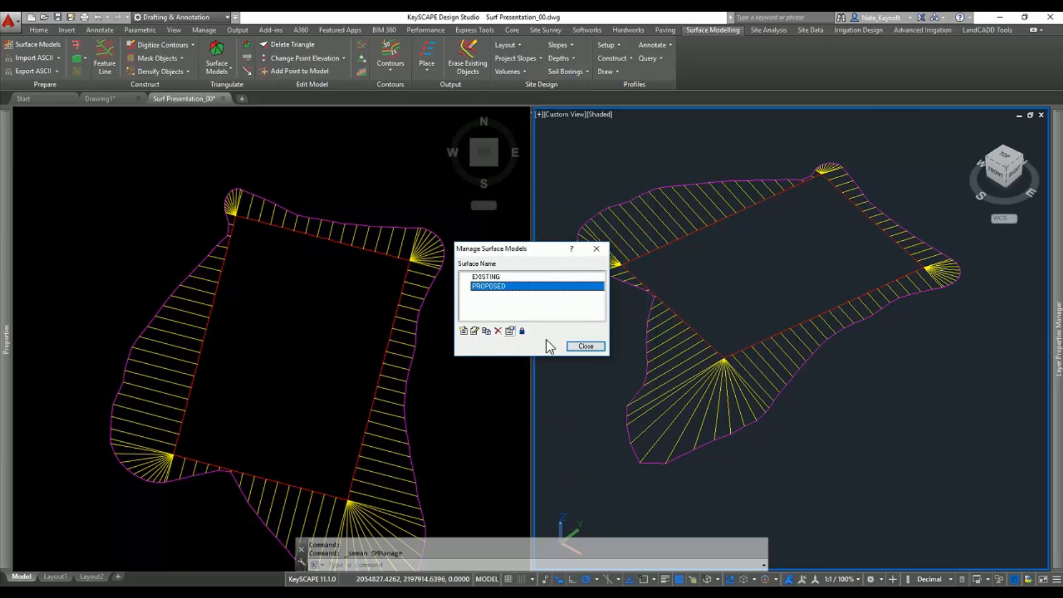
left_click(582, 346)
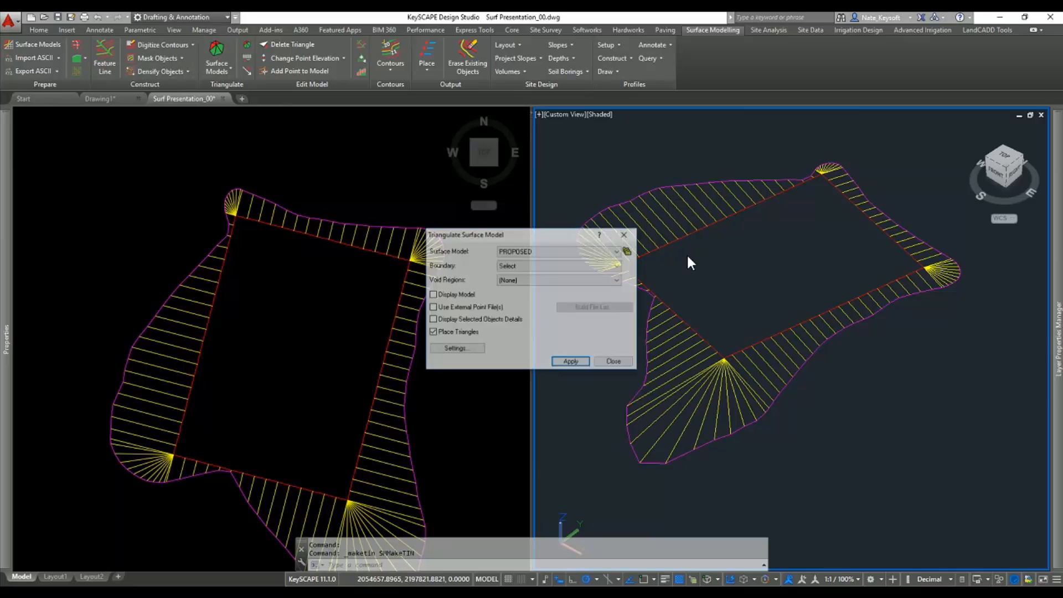
Step: Triangulate the PROPOSED surface model from the isolated footprint, slope lines and outer boundary, with the boundary option set to Select
left_click(560, 264)
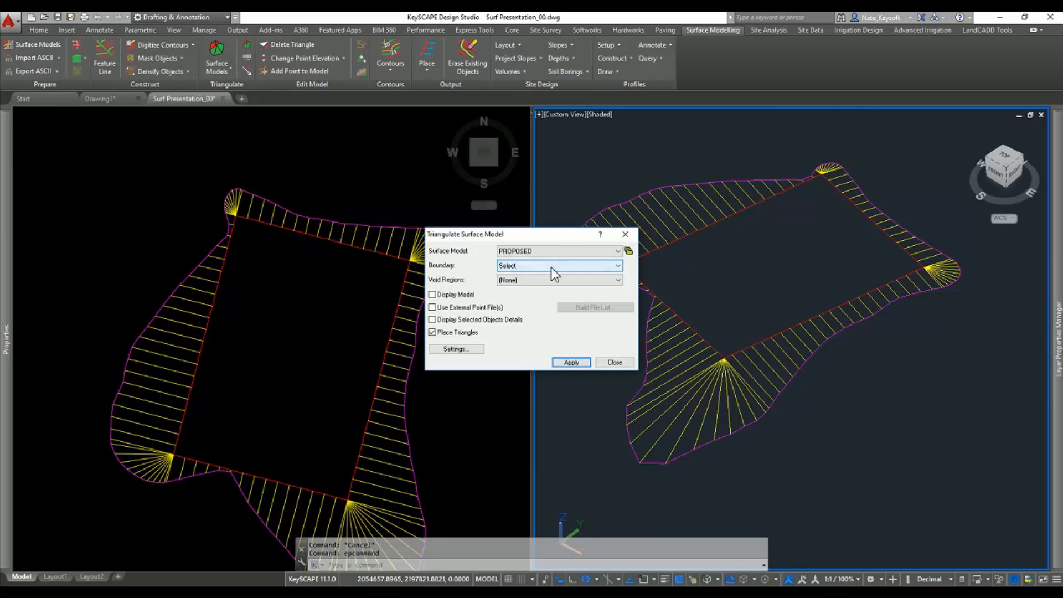
left_click(551, 267)
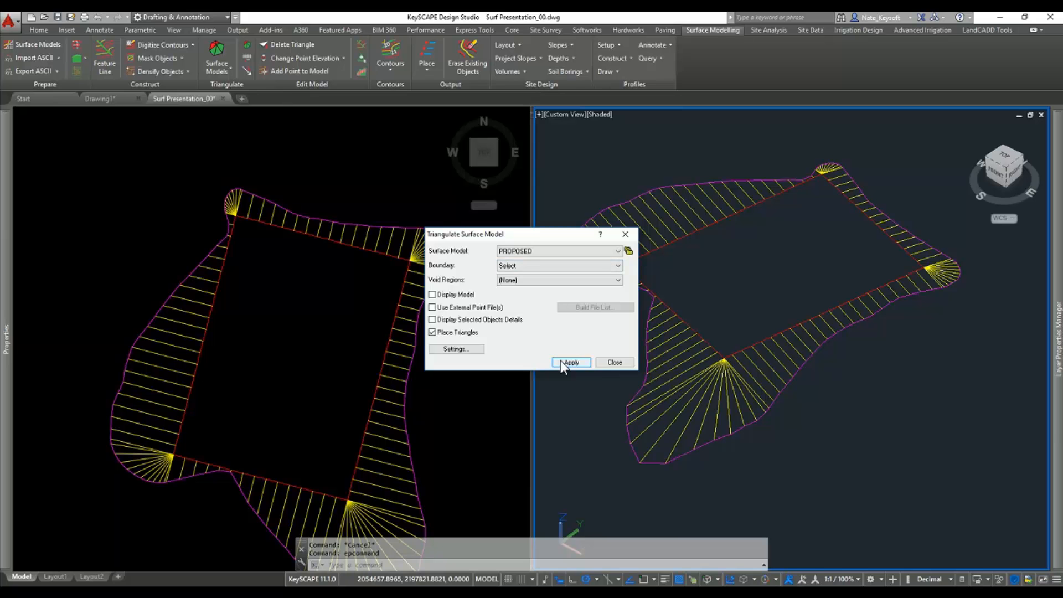
left_click(570, 362)
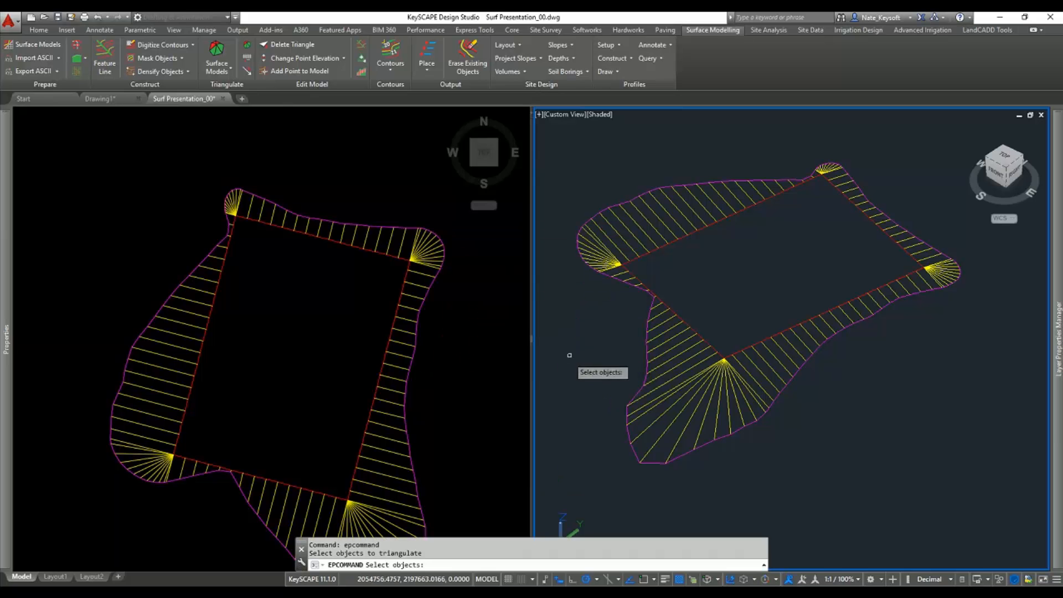
left_click(554, 139)
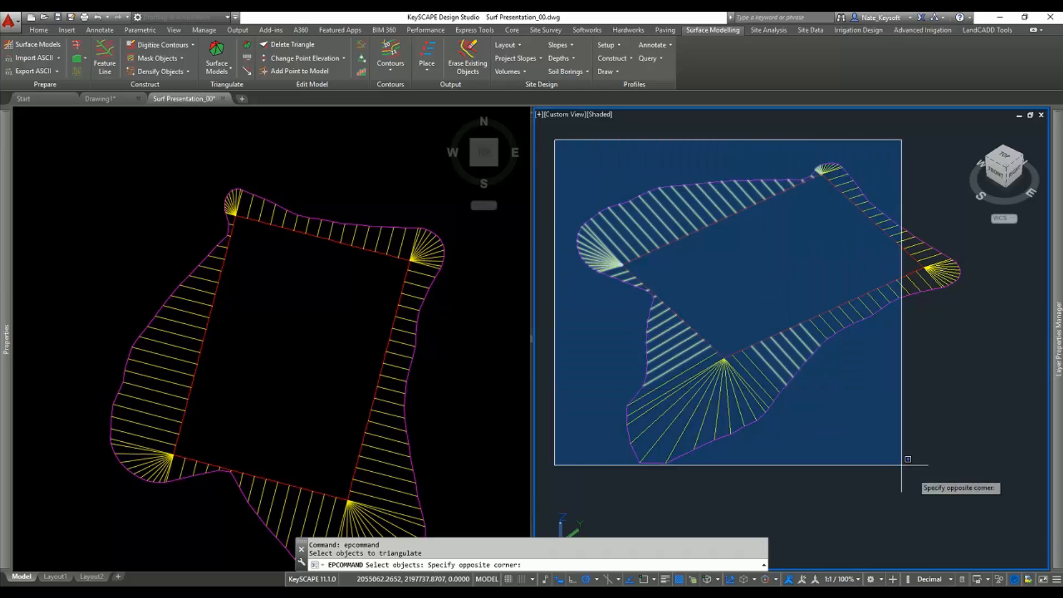
left_click(992, 520)
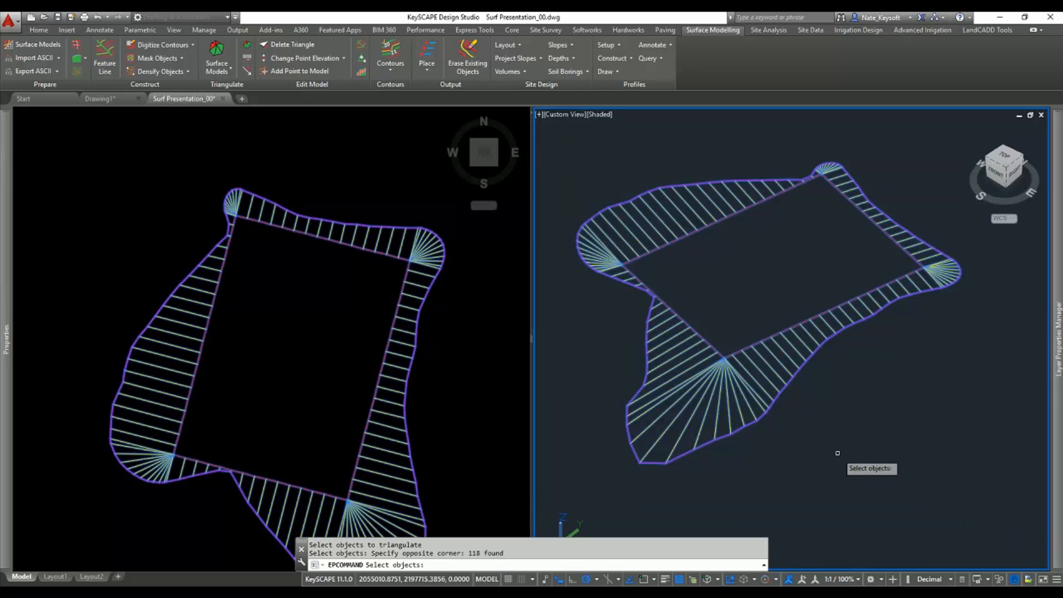
key("Return")
left_click(756, 412)
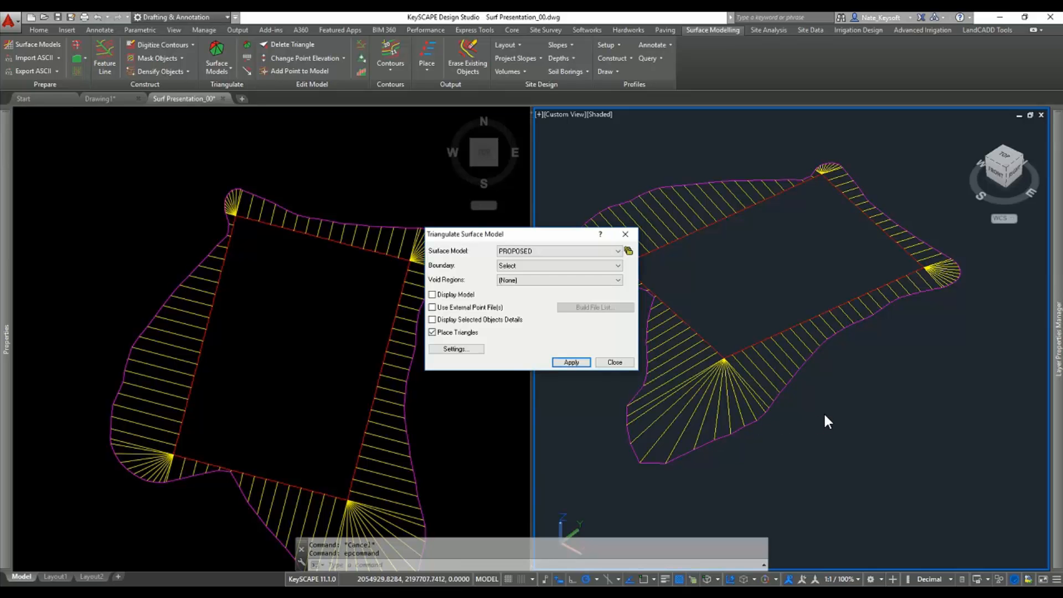
left_click(610, 362)
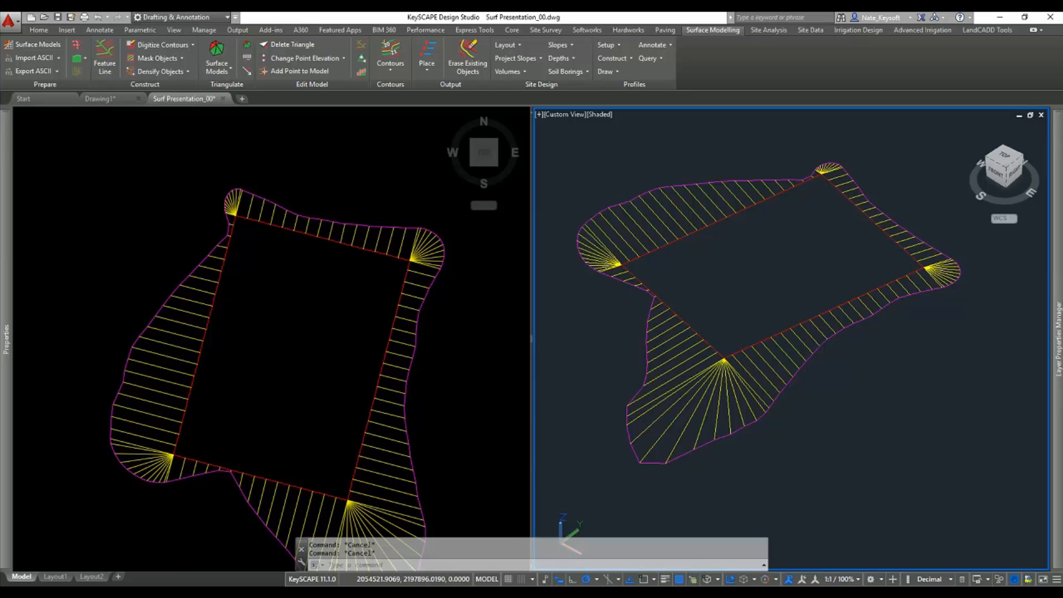
Step: Turn all drawing layers back on and open the layer list
type("LLAYON")
key("Return")
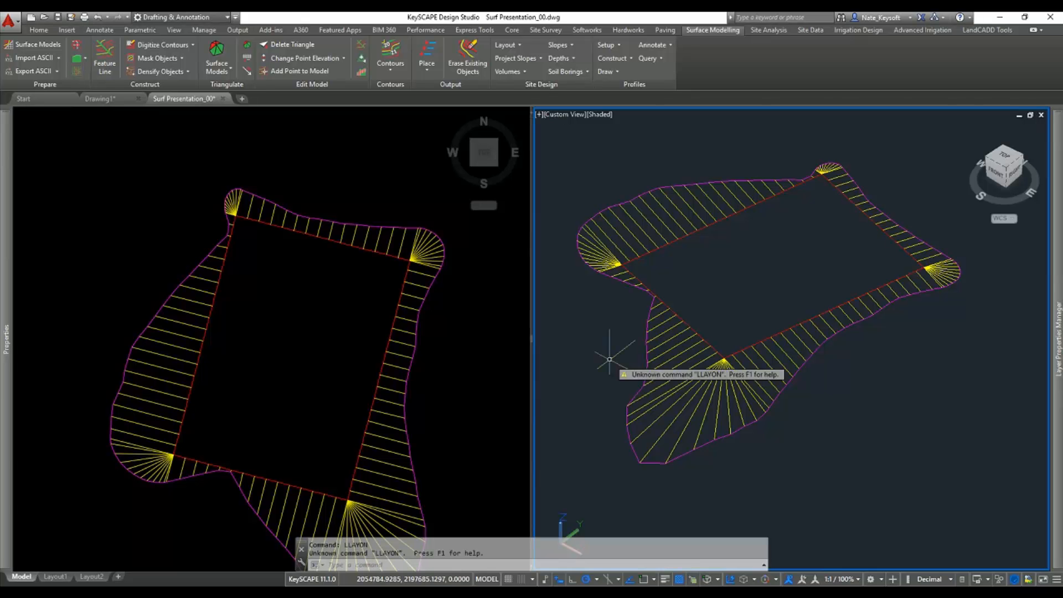
type("LAYON")
key("Return")
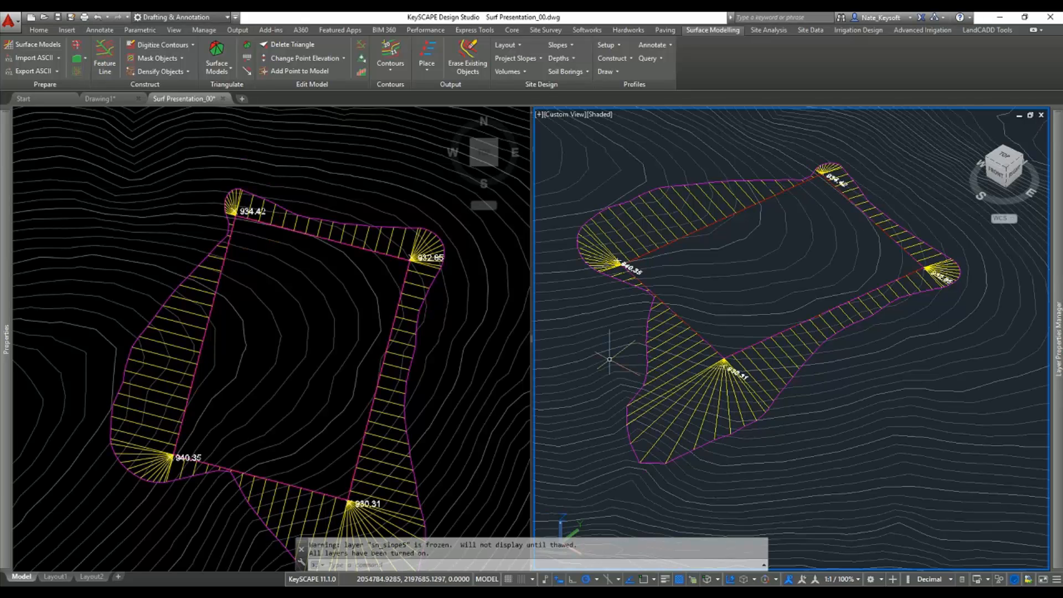
left_click(37, 31)
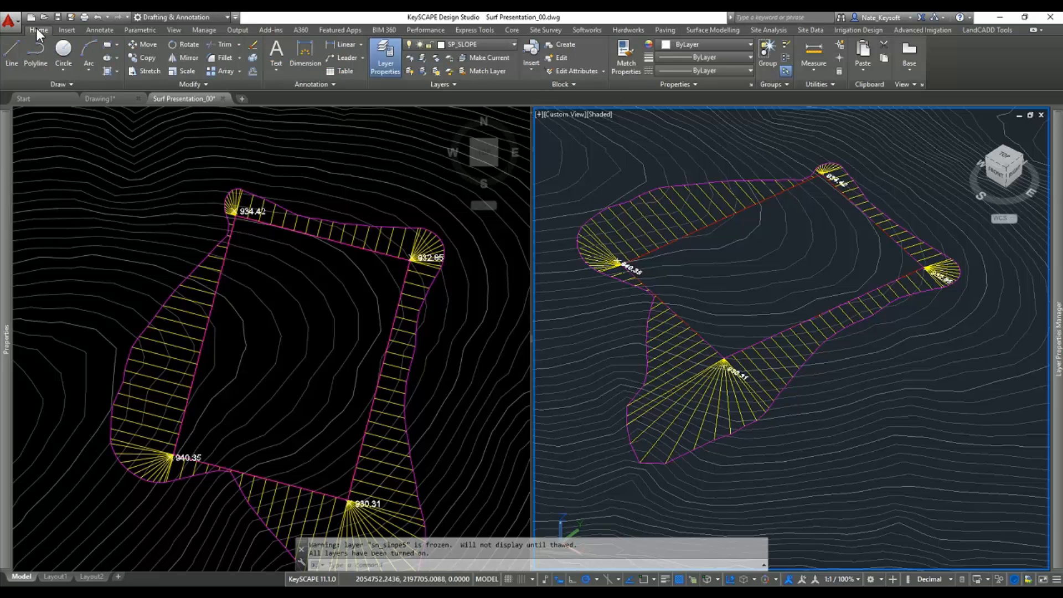
left_click(459, 45)
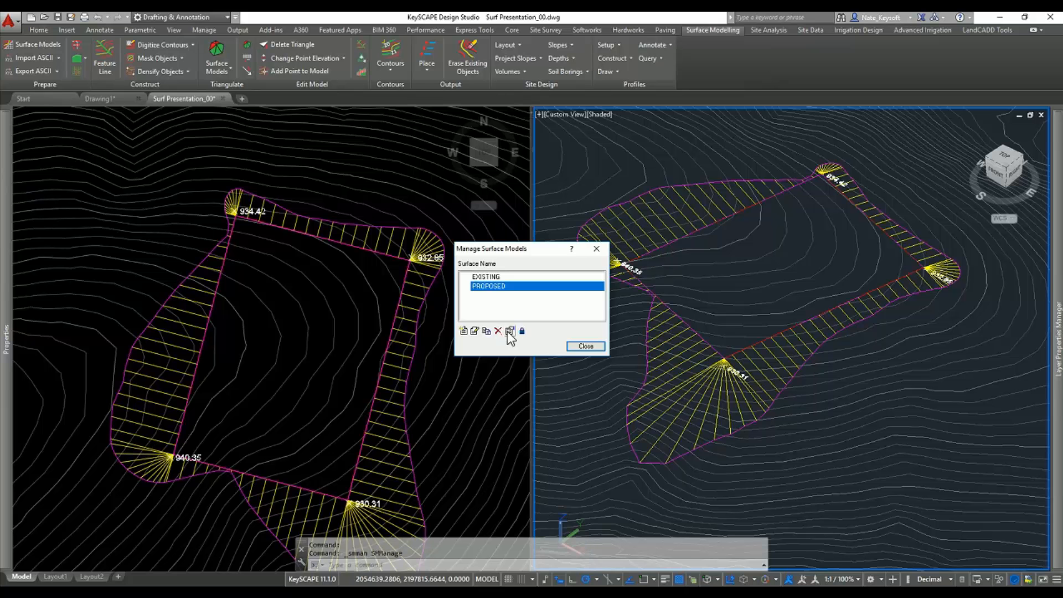
Step: Modify the PROPOSED surface model so its triangles are written to layer TIN_P
left_click(508, 331)
left_click(607, 363)
double_click(487, 285)
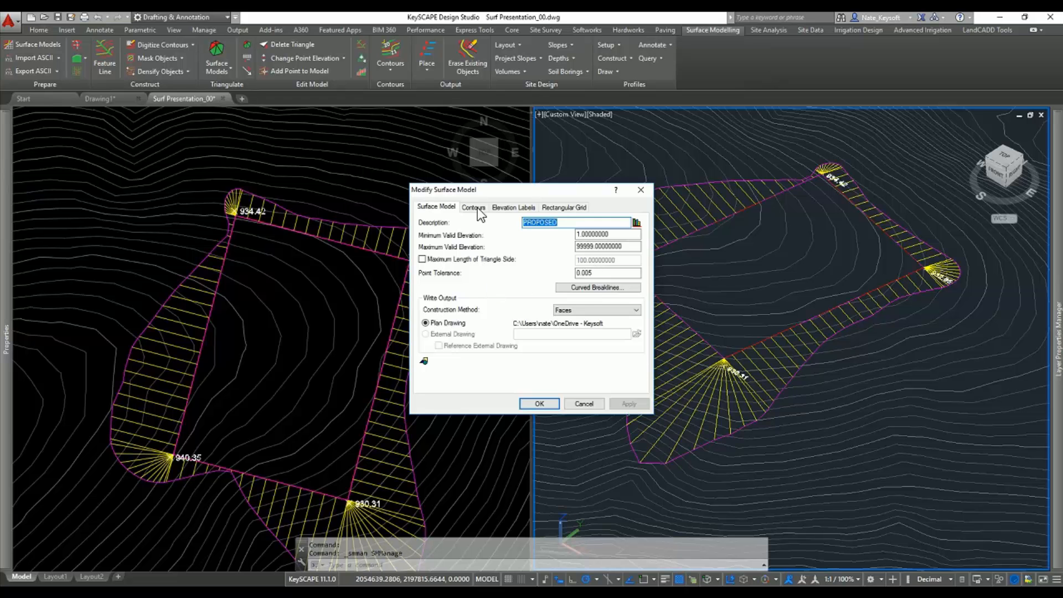
left_click(423, 361)
left_click(554, 255)
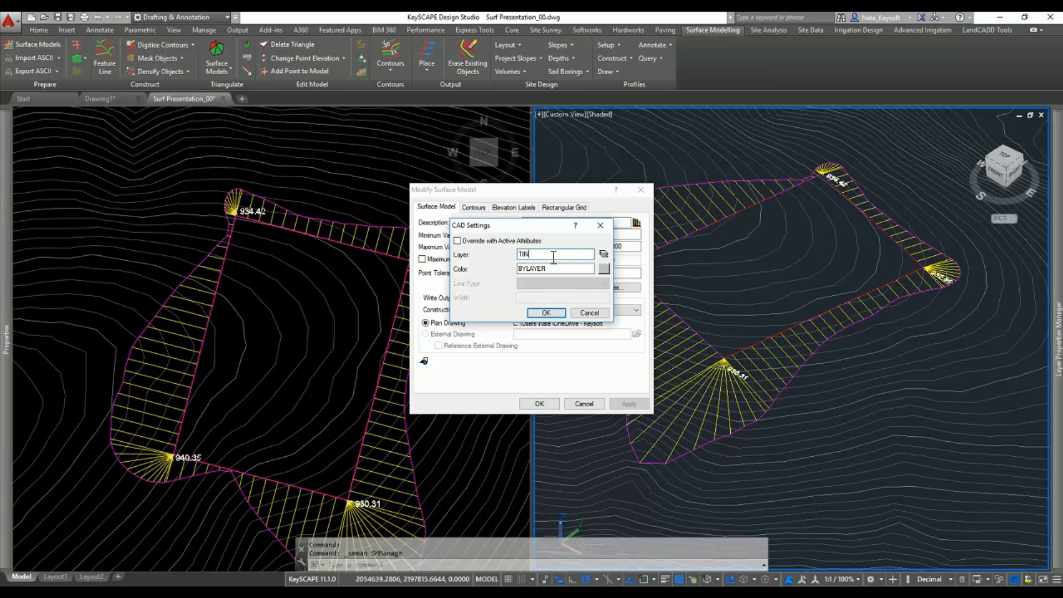
type("_P")
left_click(546, 313)
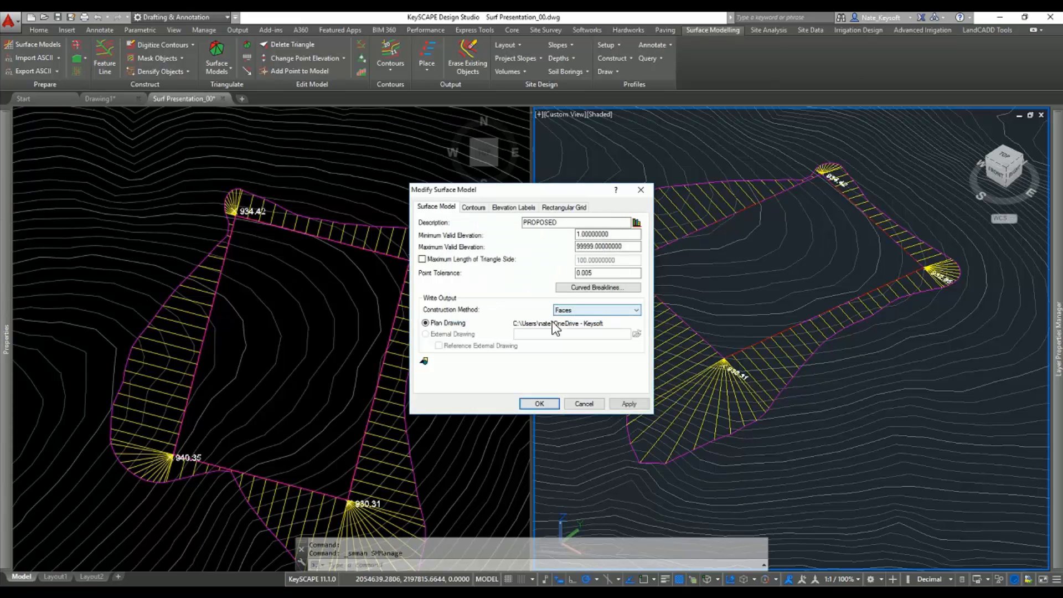
left_click(532, 406)
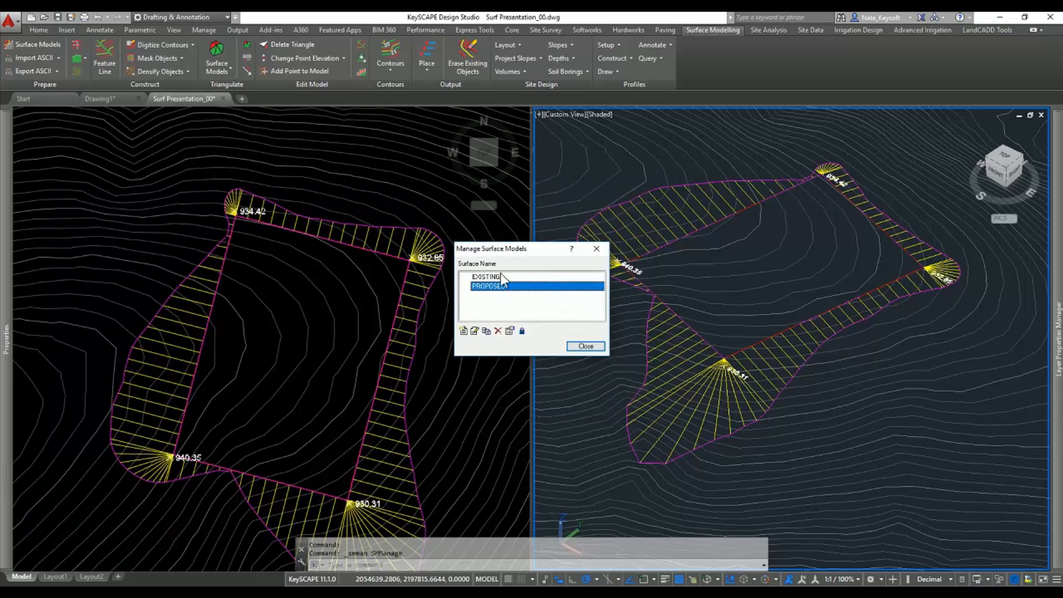
left_click(584, 347)
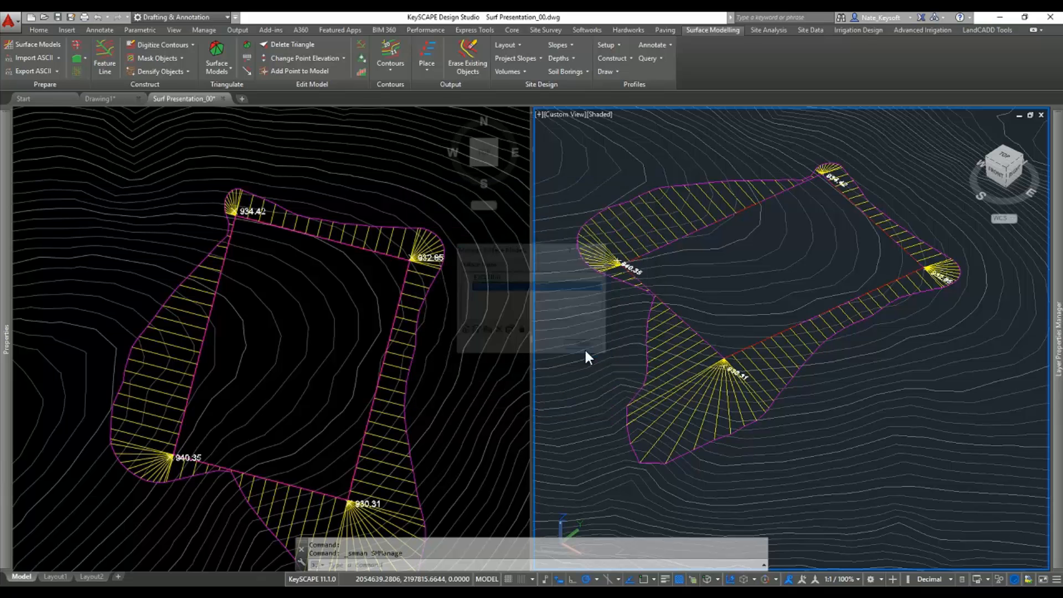
Step: Place the triangles of the PROPOSED surface model and inspect the shaded building pad and slopes in 3D
left_click(426, 67)
left_click(451, 111)
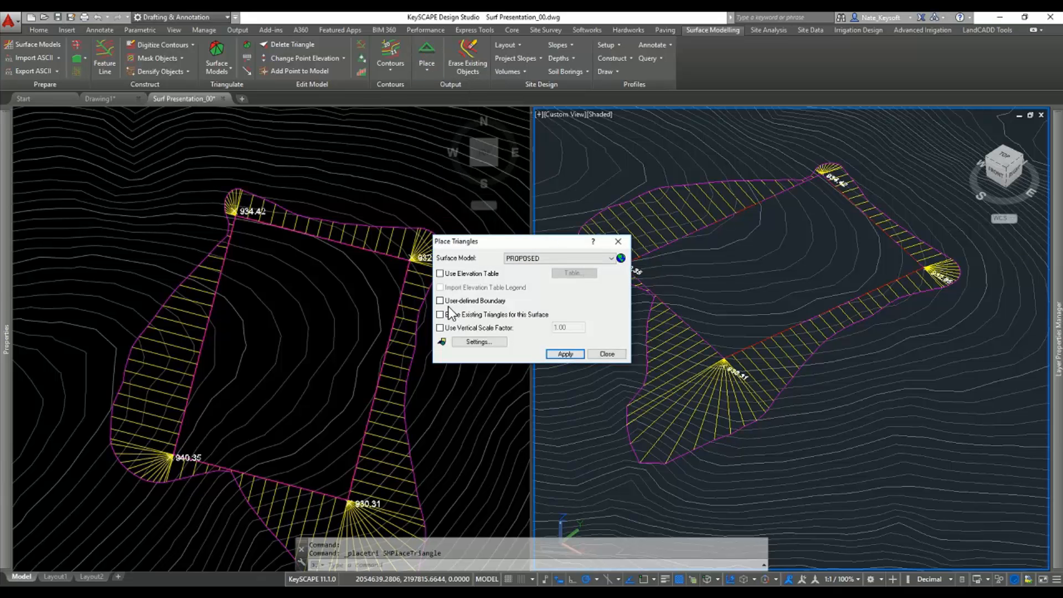
left_click(575, 352)
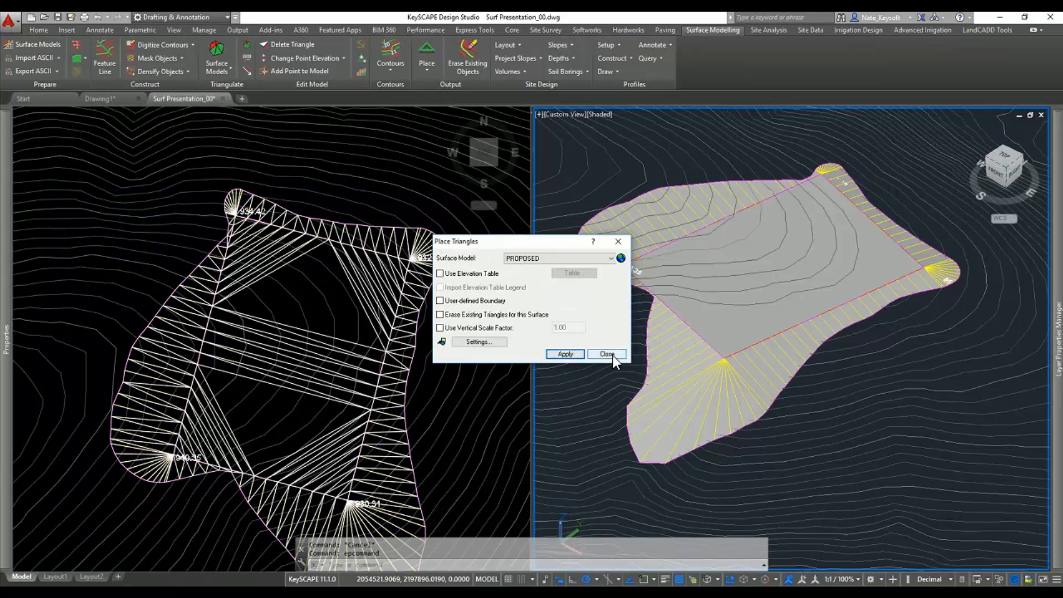
left_click(611, 354)
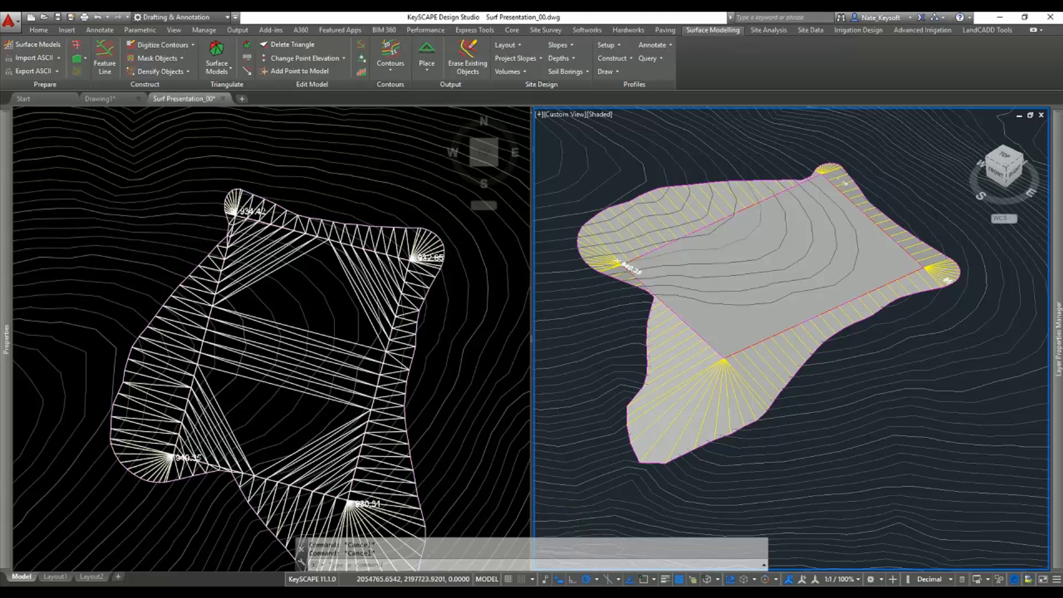
scroll(621, 318, "down", 2)
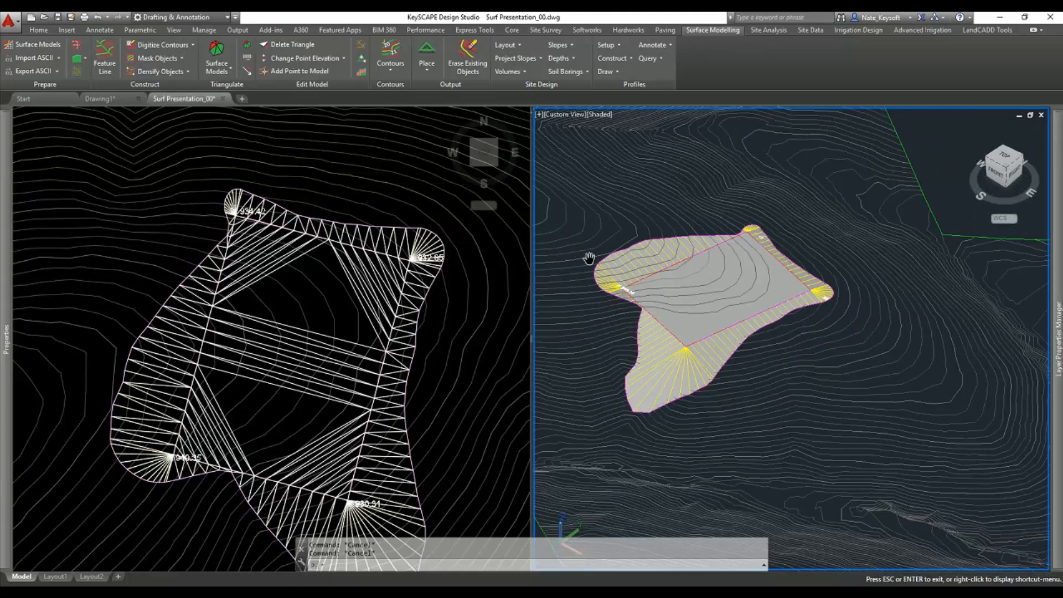
middle_click_drag(589, 256, 608, 265)
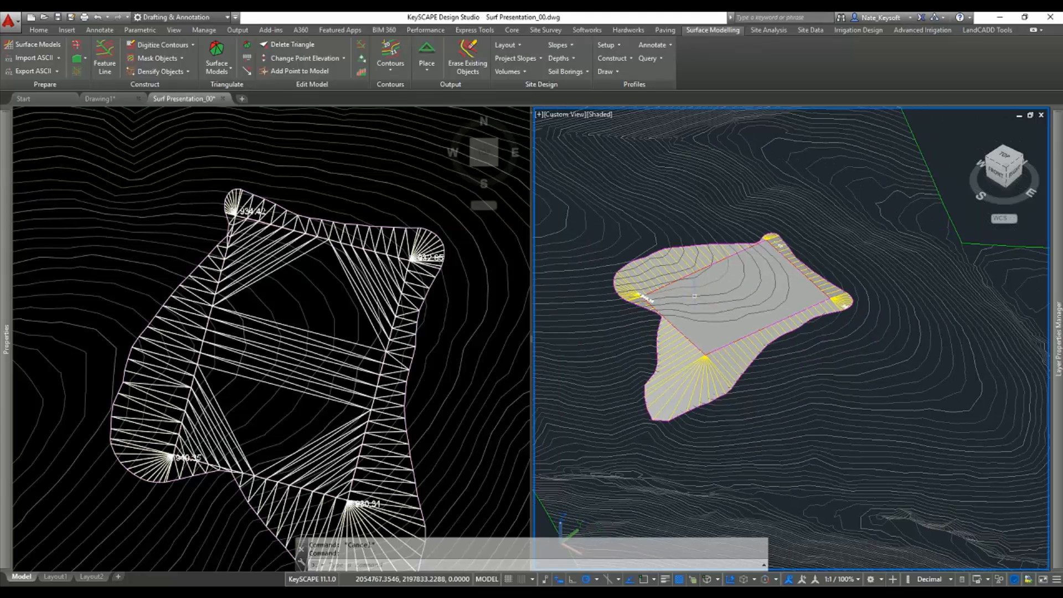
mouse_move(723, 320)
middle_mouse_down("shift")
mouse_move(676, 277)
mouse_move(562, 273)
mouse_move(691, 299)
mouse_move(786, 280)
mouse_move(800, 266)
mouse_move(775, 310)
middle_mouse_up("shift")
scroll(621, 326, "up", 2)
scroll(593, 308, "up", 2)
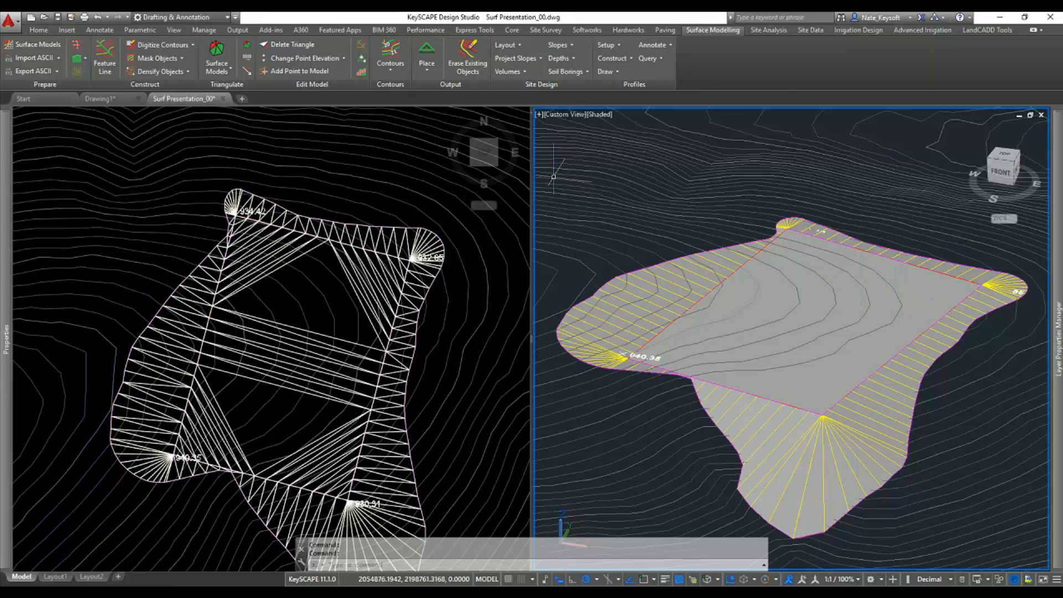
Step: Create intermediate and index contours for the PROPOSED surface model on layers P1_CONTOURS and P1_CONTOURS_IDX
left_click(384, 69)
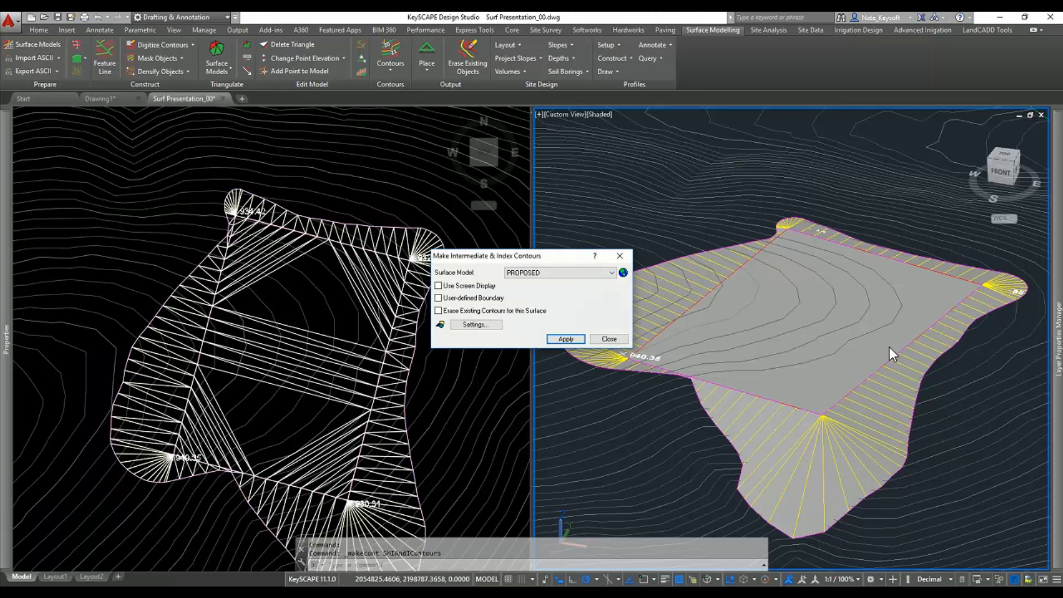
left_click(467, 325)
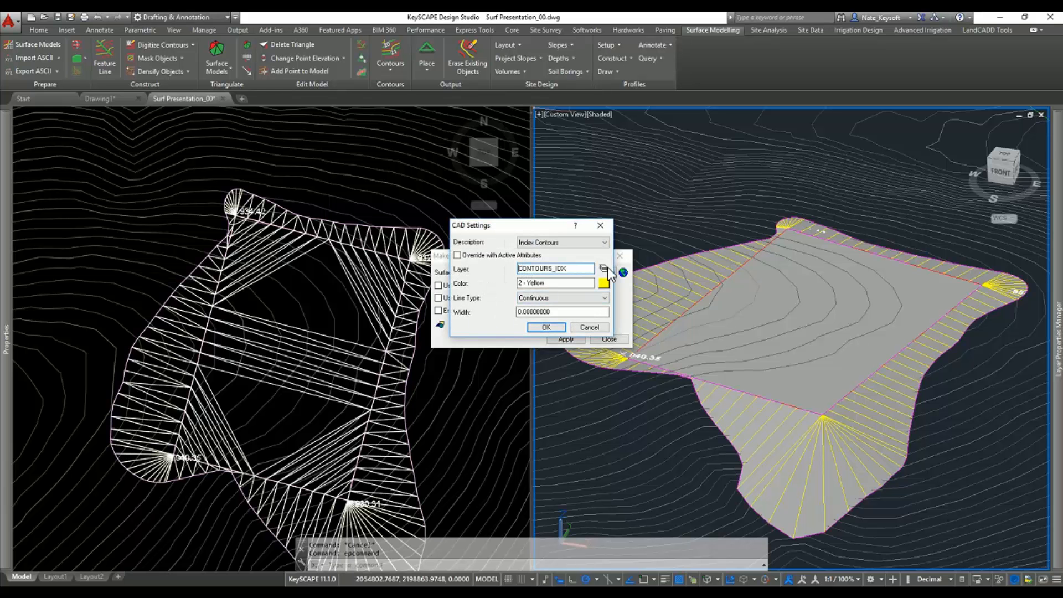
type("P1_")
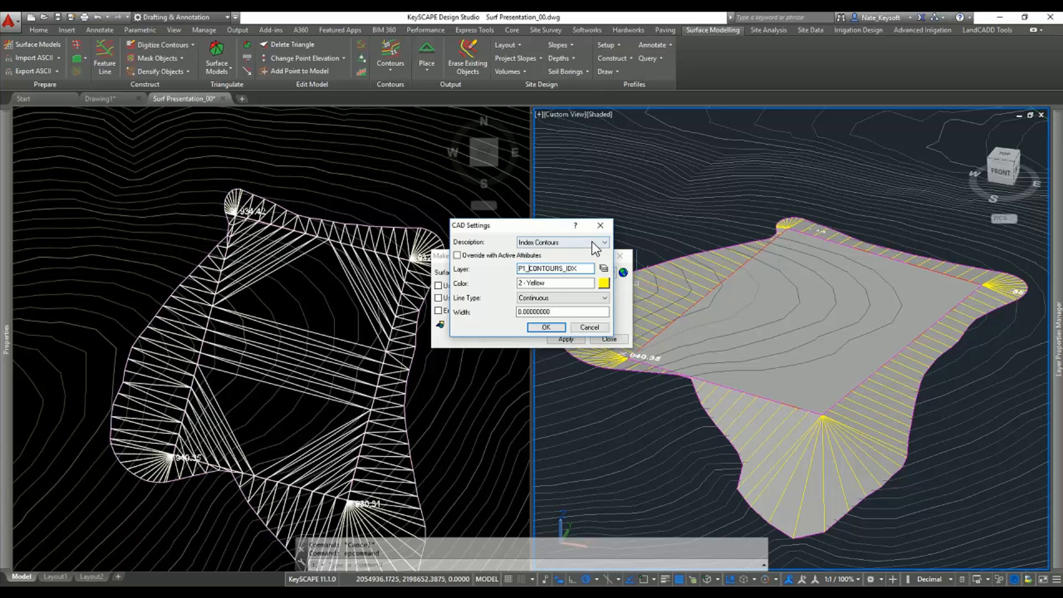
left_click(595, 242)
left_click(559, 258)
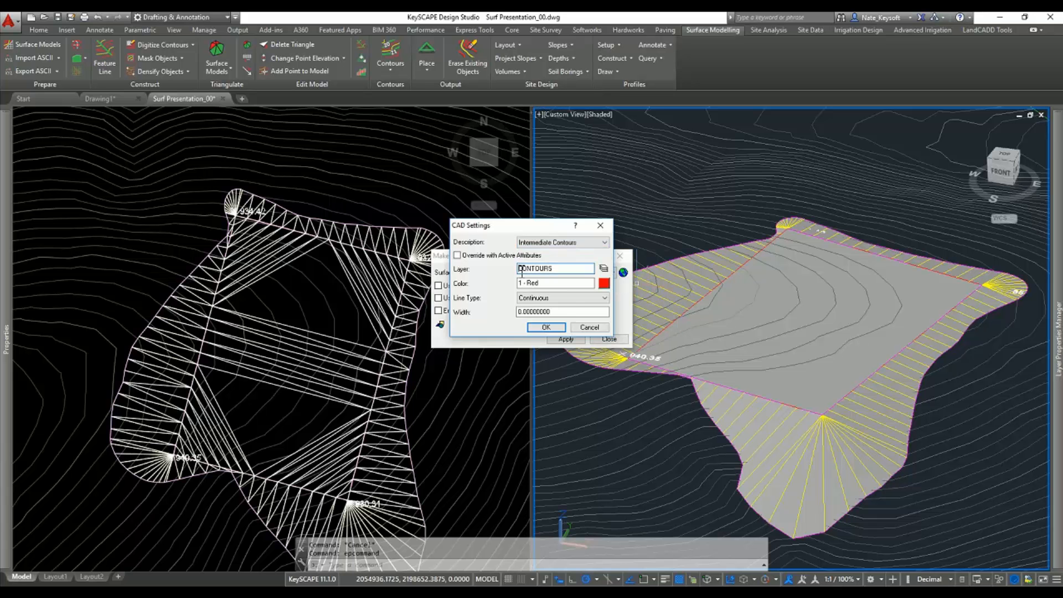
left_click(519, 269)
type("P1_")
left_click(545, 327)
left_click(554, 340)
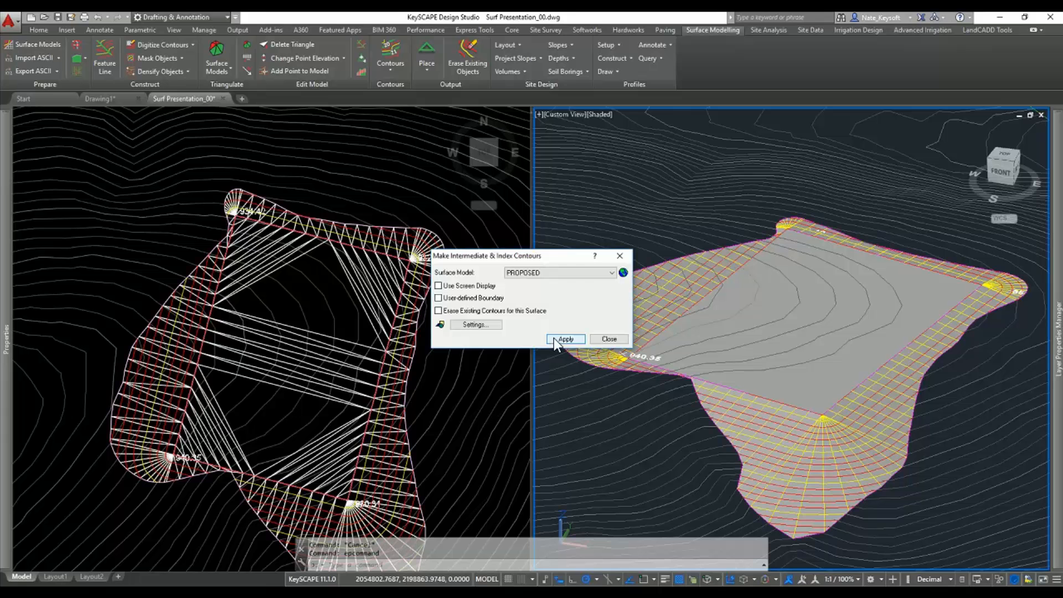
left_click(608, 340)
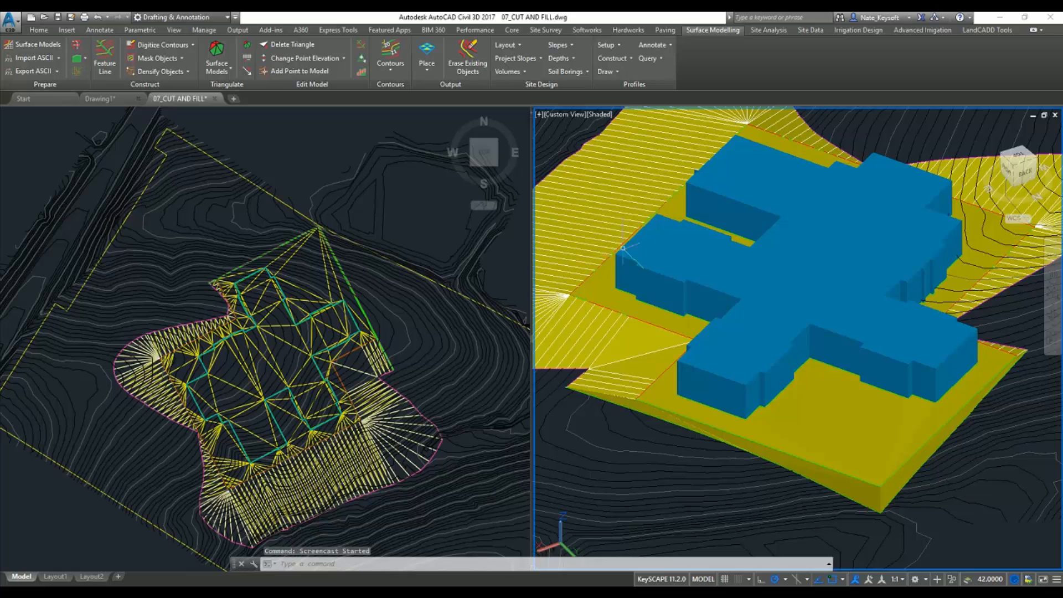
Step: Examine the building mass, graded pad and side slopes in the 3D view of the 07_CUT AND FILL drawing
left_click(671, 263)
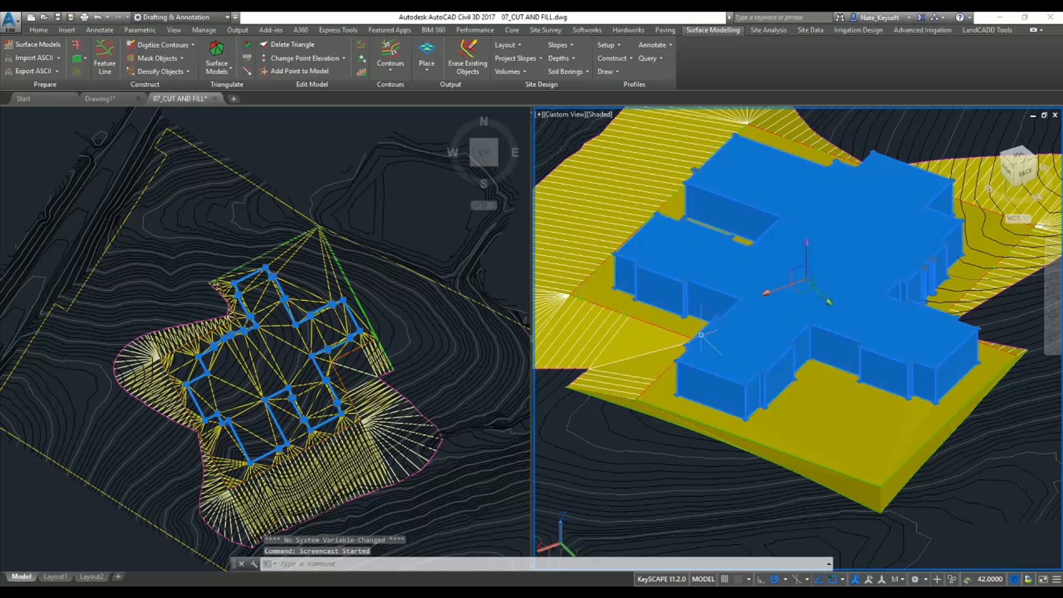
middle_click_drag(713, 336, 881, 311, "shift")
scroll(886, 307, "down", 2)
key("Escape")
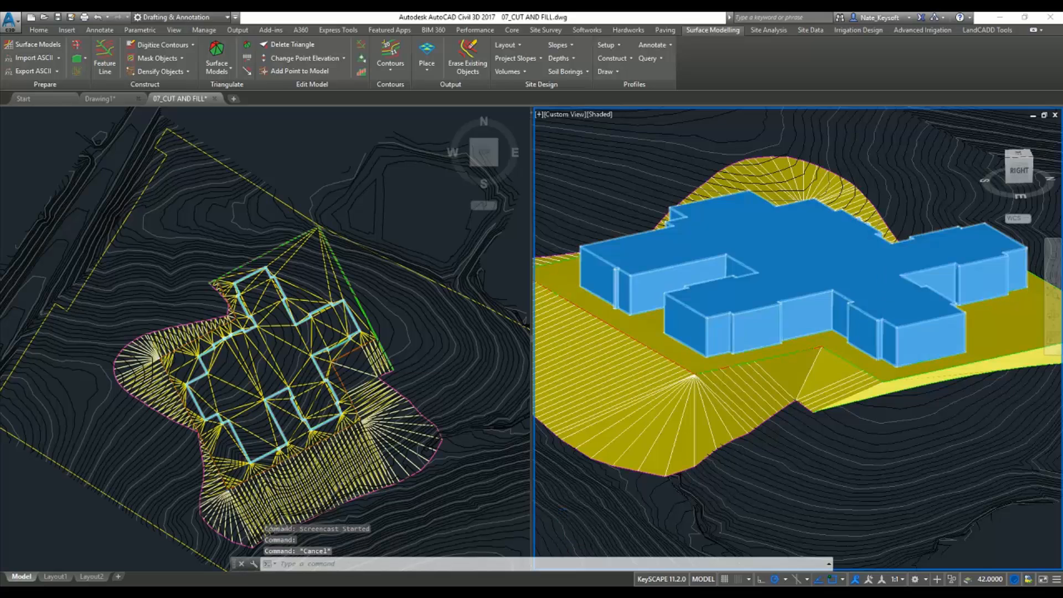
middle_click_drag(896, 300, 809, 295, "shift")
left_click_drag(791, 295, 358, 333)
key("Escape")
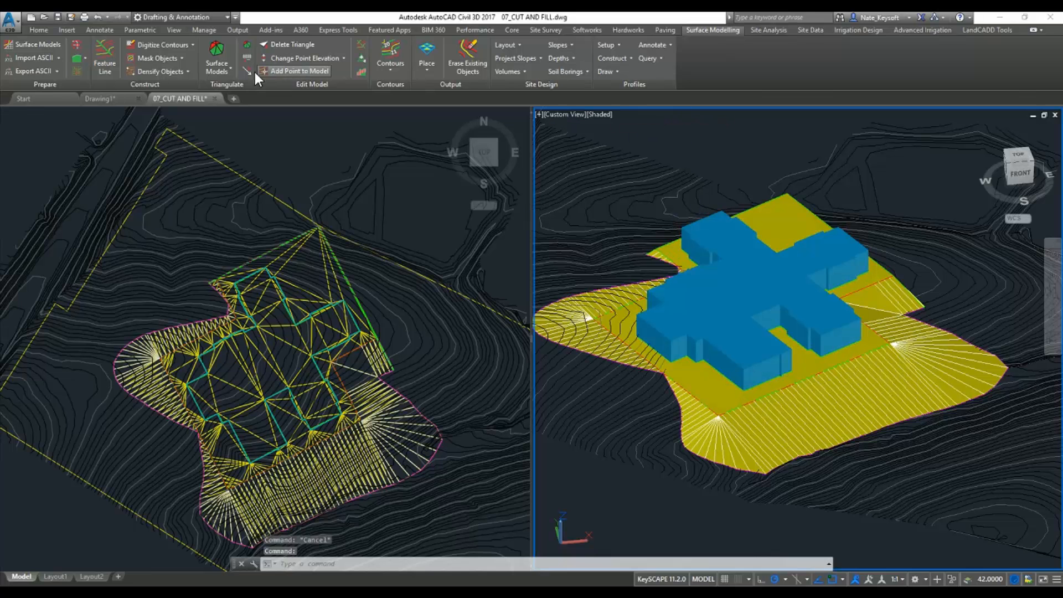
Step: Thaw the TIN-EXIST layer to show the existing surface together with the graded pad
left_click(47, 31)
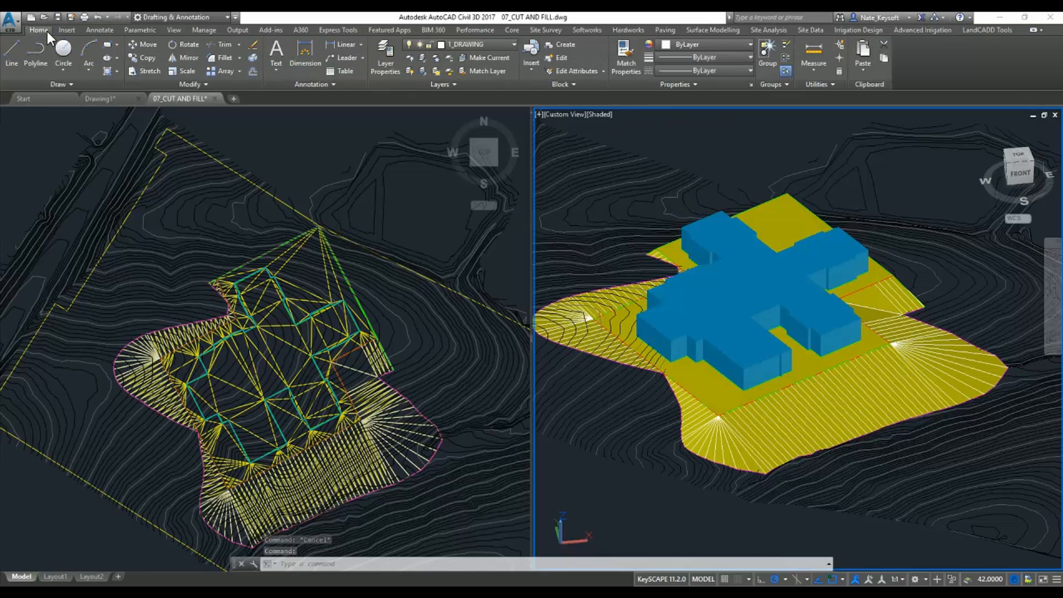
left_click(499, 44)
scroll(465, 382, "down", 1)
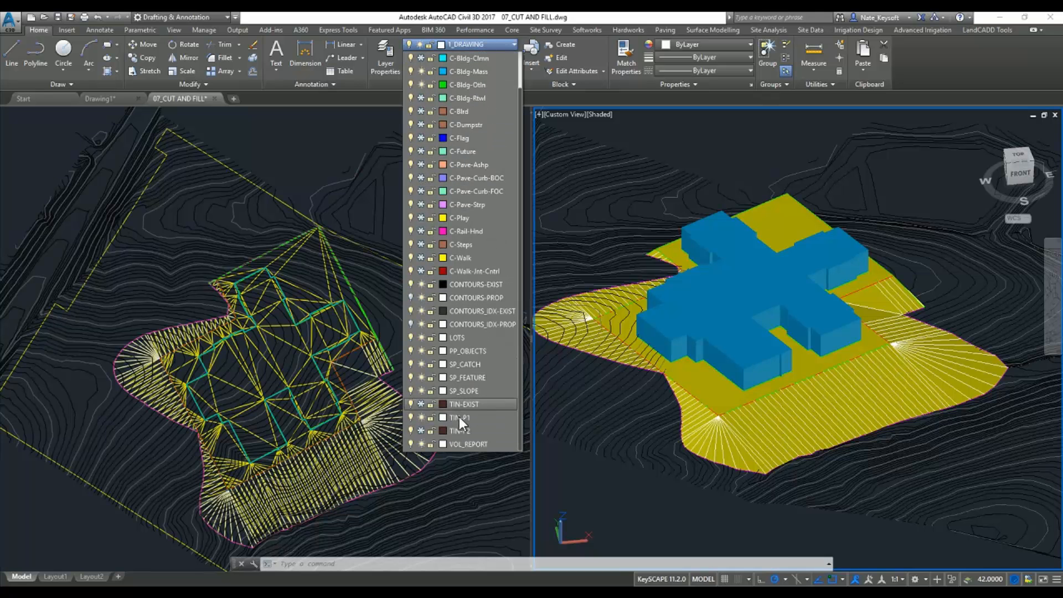
left_click(420, 405)
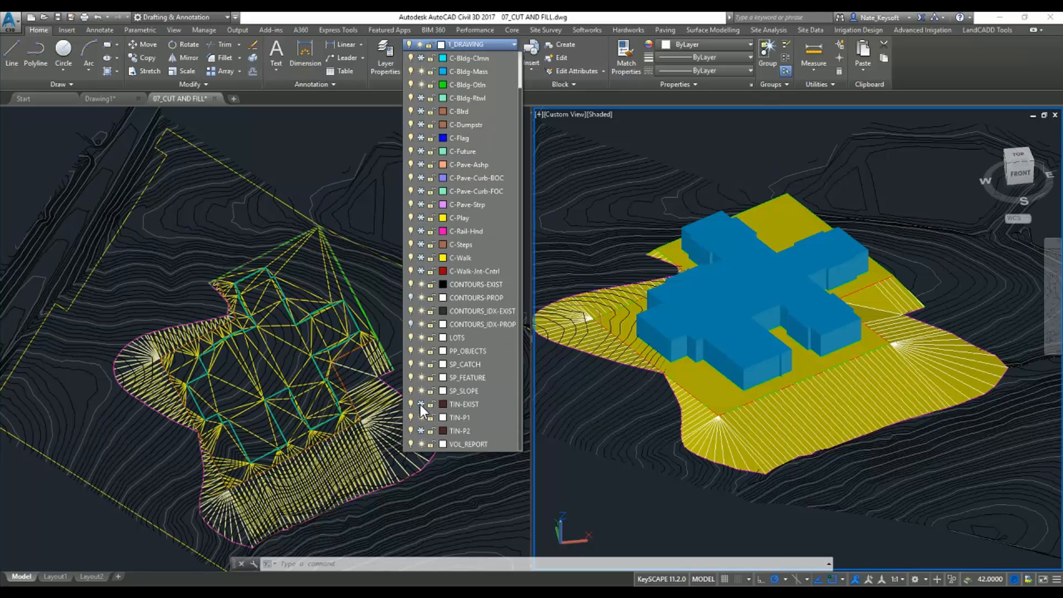
left_click(612, 479)
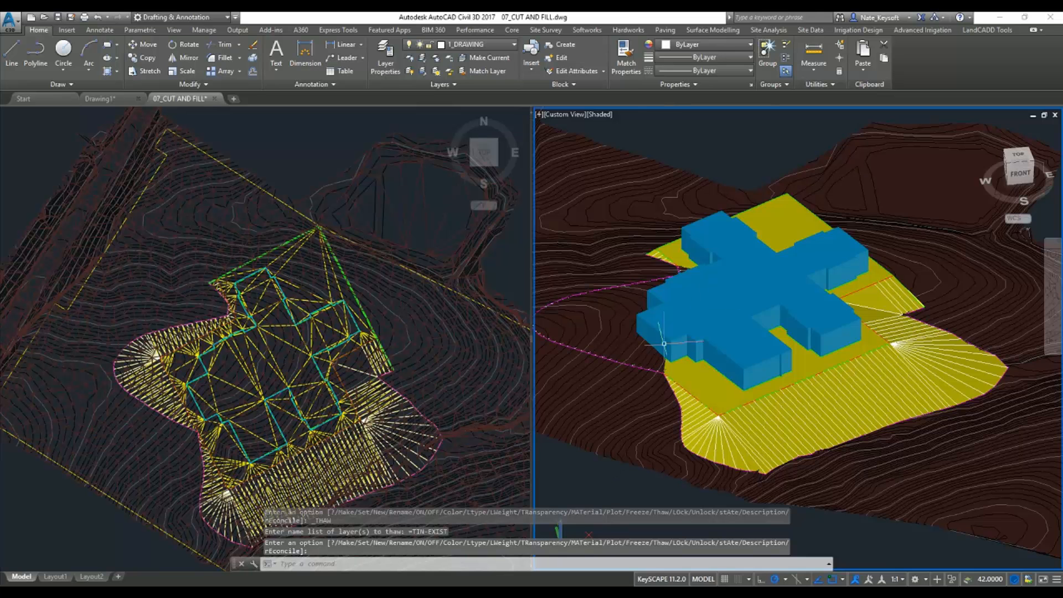
scroll(653, 332, "down", 2)
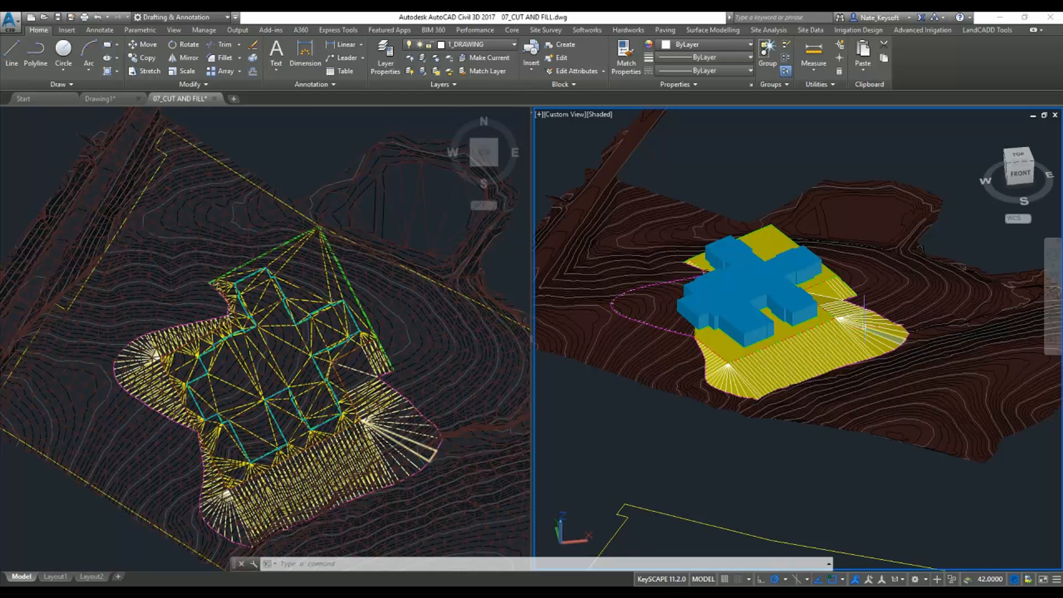
Step: Calculate prismoidal volumes from the EXISTING to the P1 surface model and review the cut and fill results
left_click(720, 31)
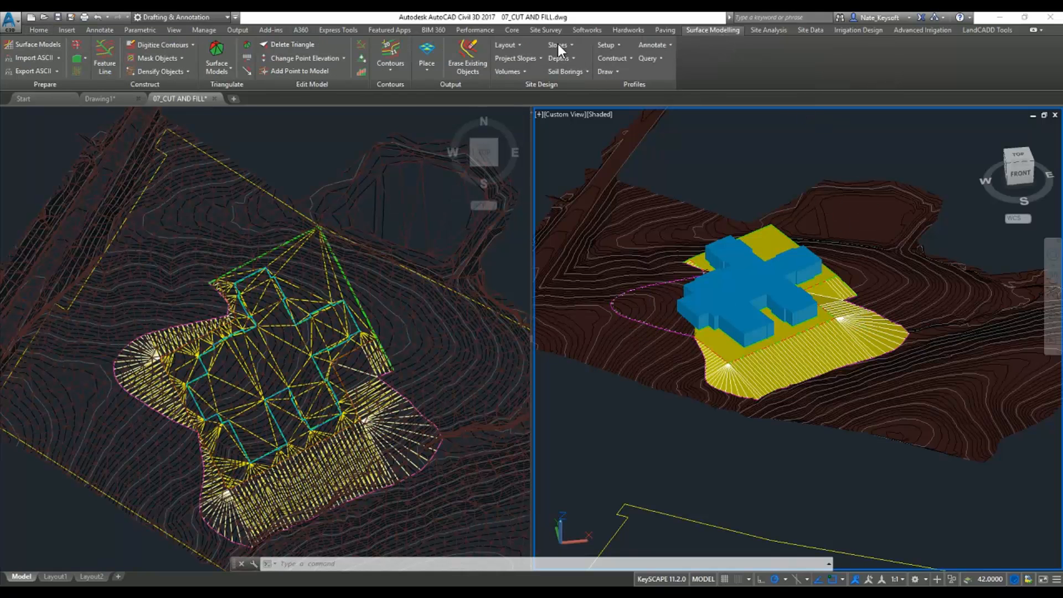
left_click(520, 72)
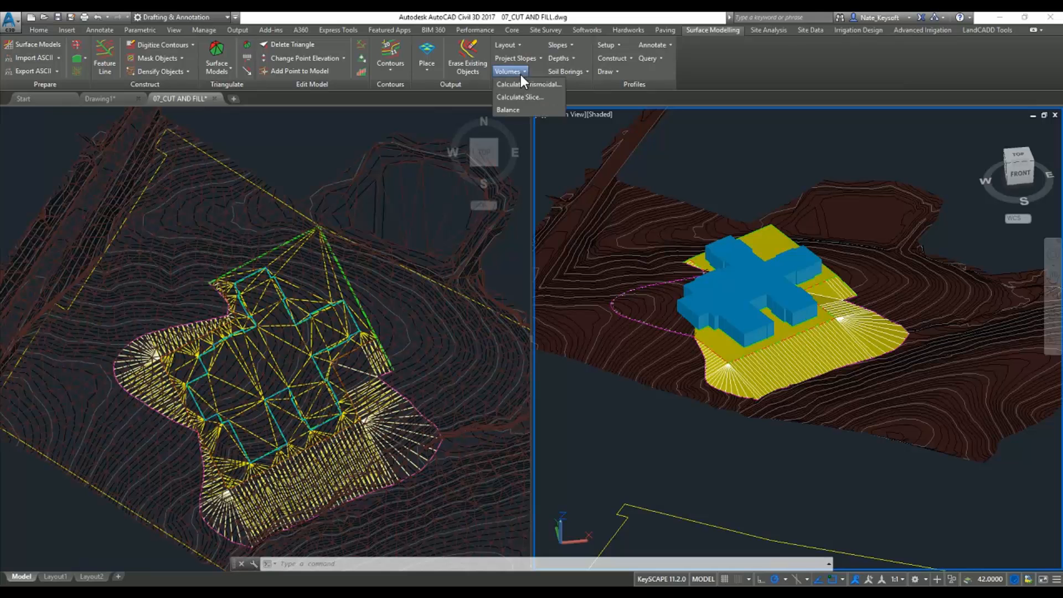
left_click(522, 84)
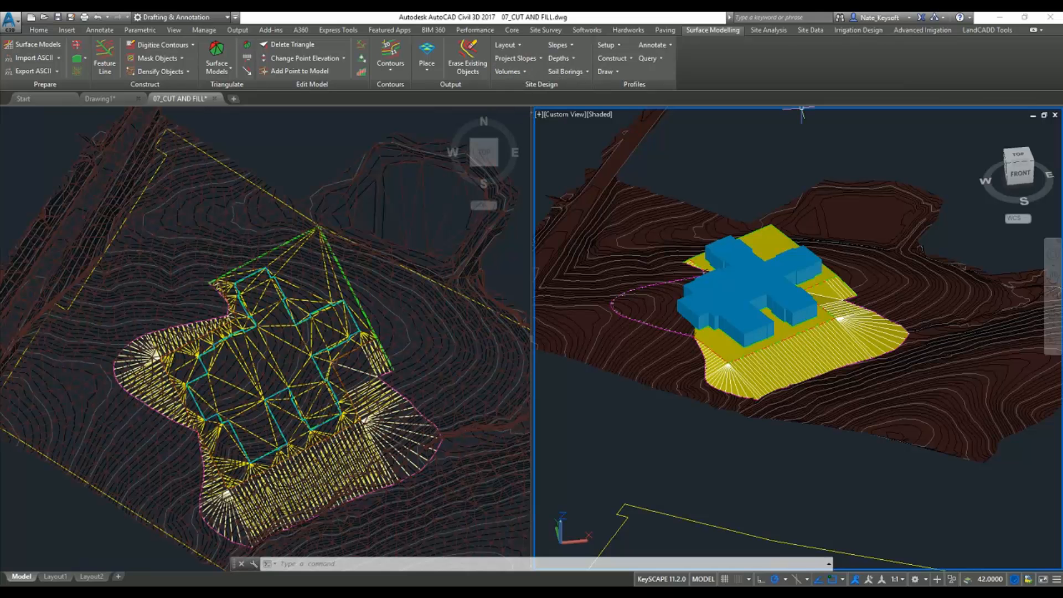
left_click(604, 265)
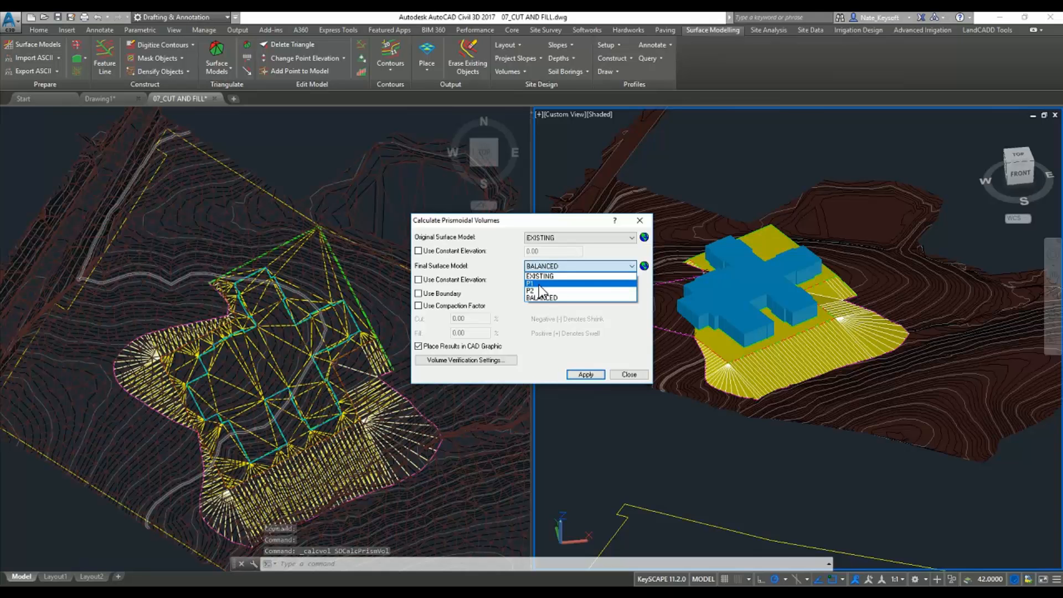
left_click(540, 283)
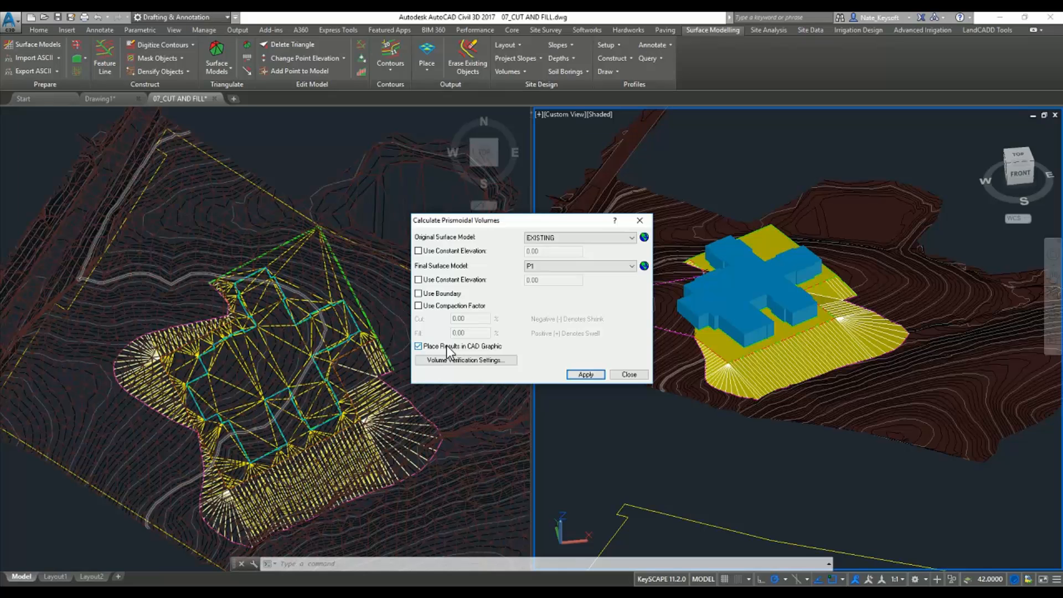
left_click(576, 374)
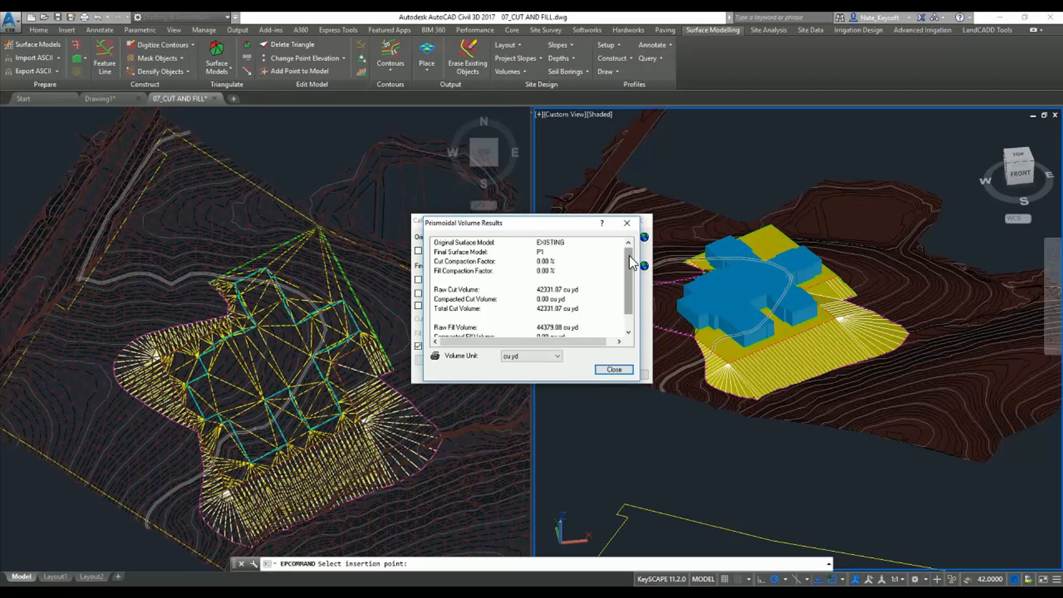
left_click_drag(629, 255, 626, 271)
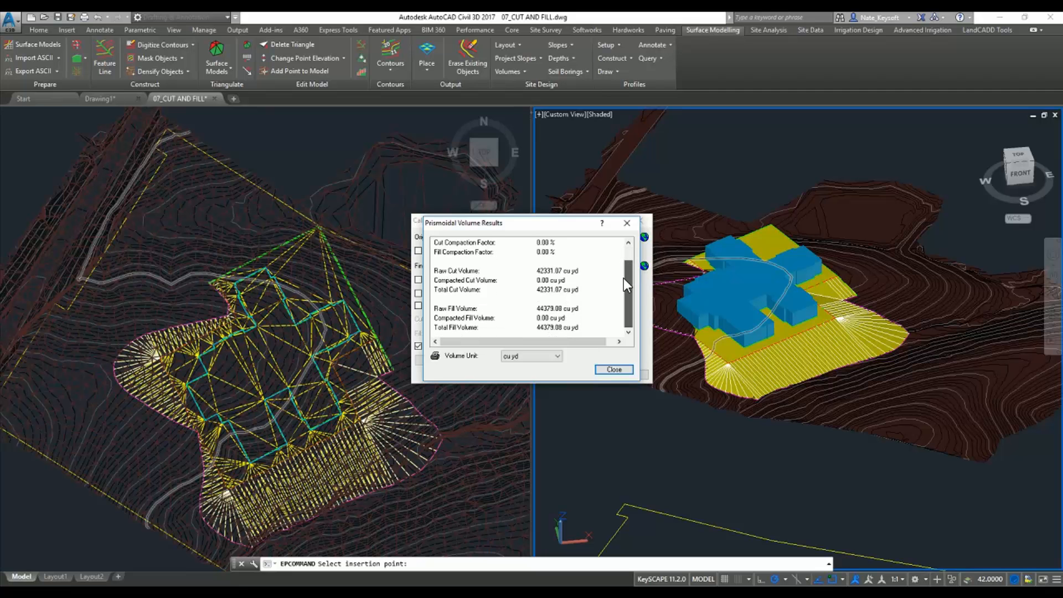
left_click(622, 371)
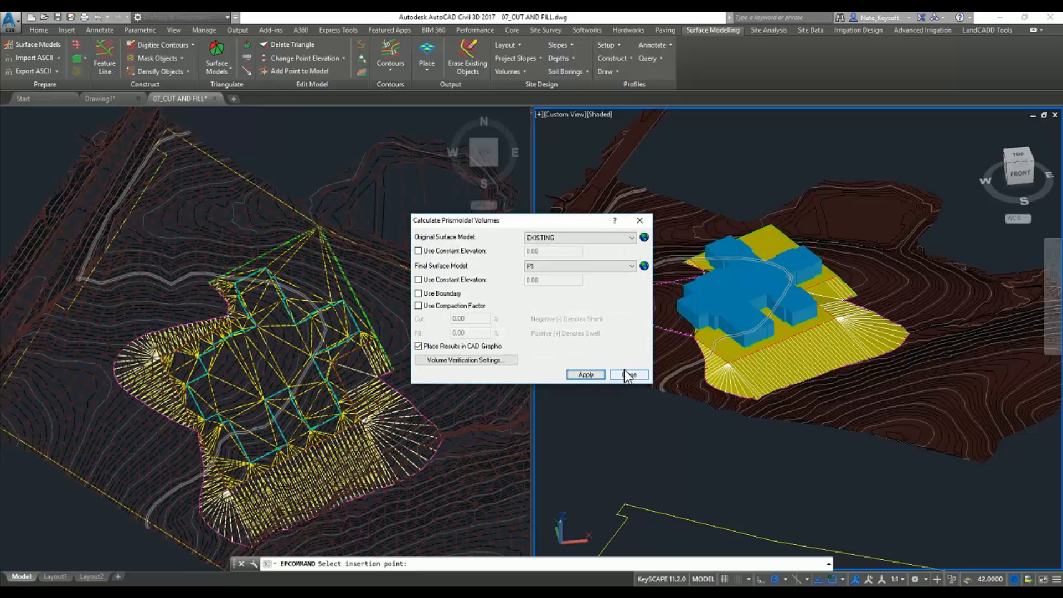
Step: Place the volume results as text in the plan view just north of the site boundary and read them
left_click(304, 160)
left_click(256, 134)
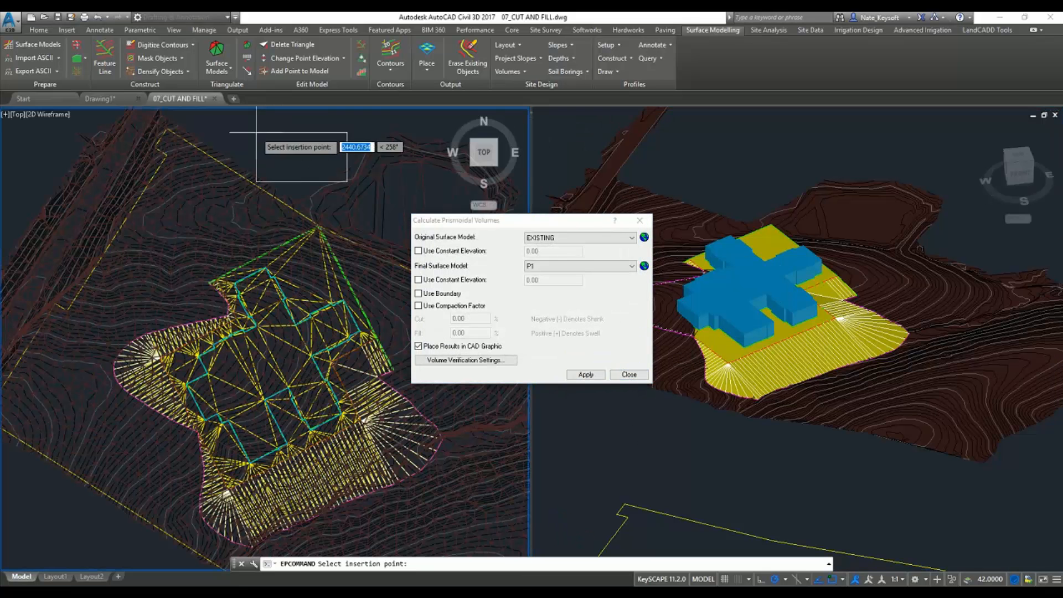
key("Escape")
key("Escape")
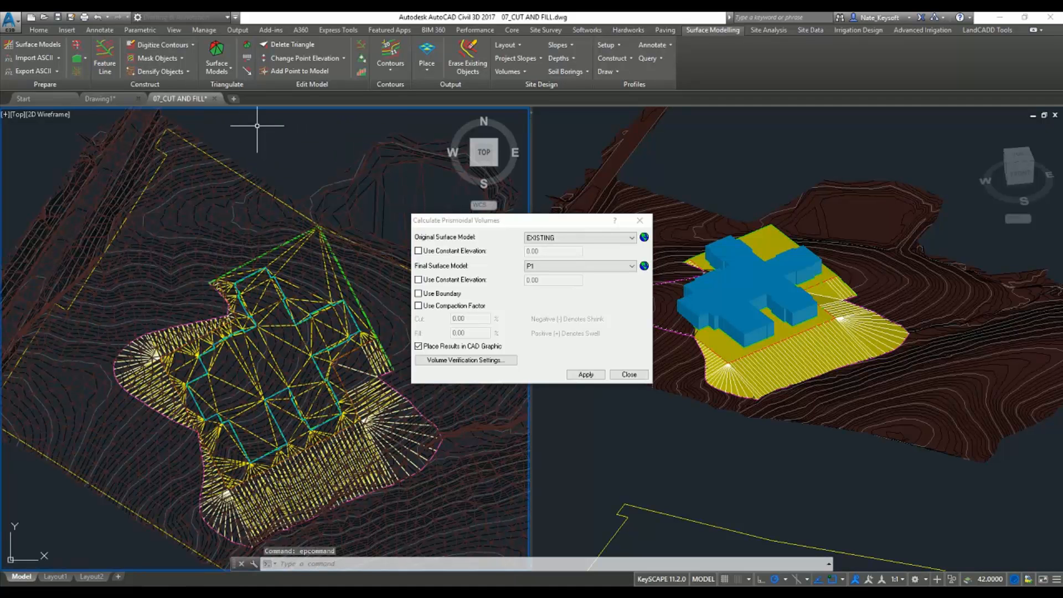
left_click(627, 373)
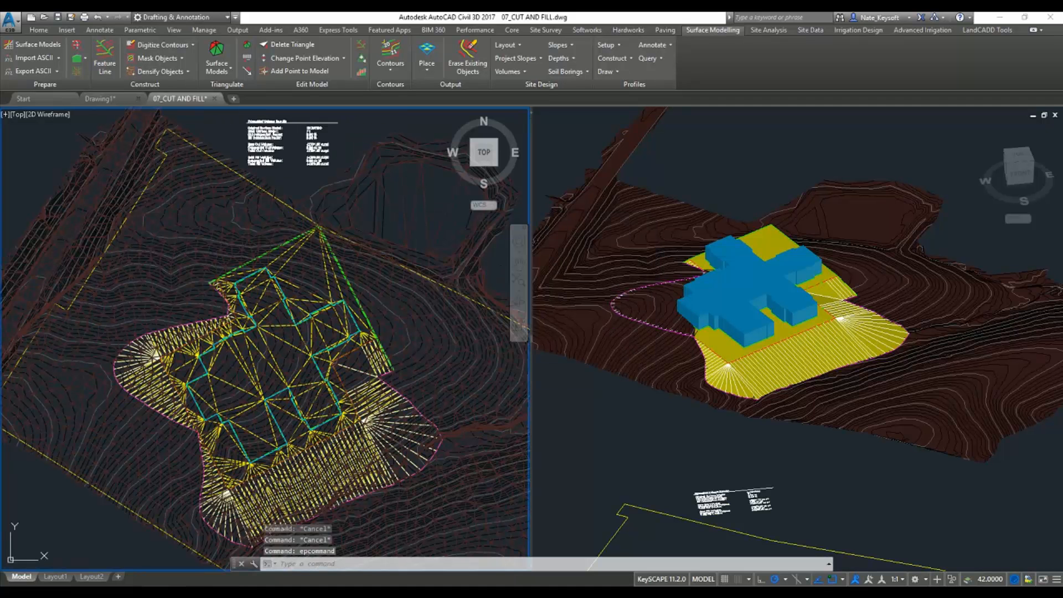
scroll(276, 127, "up", 6)
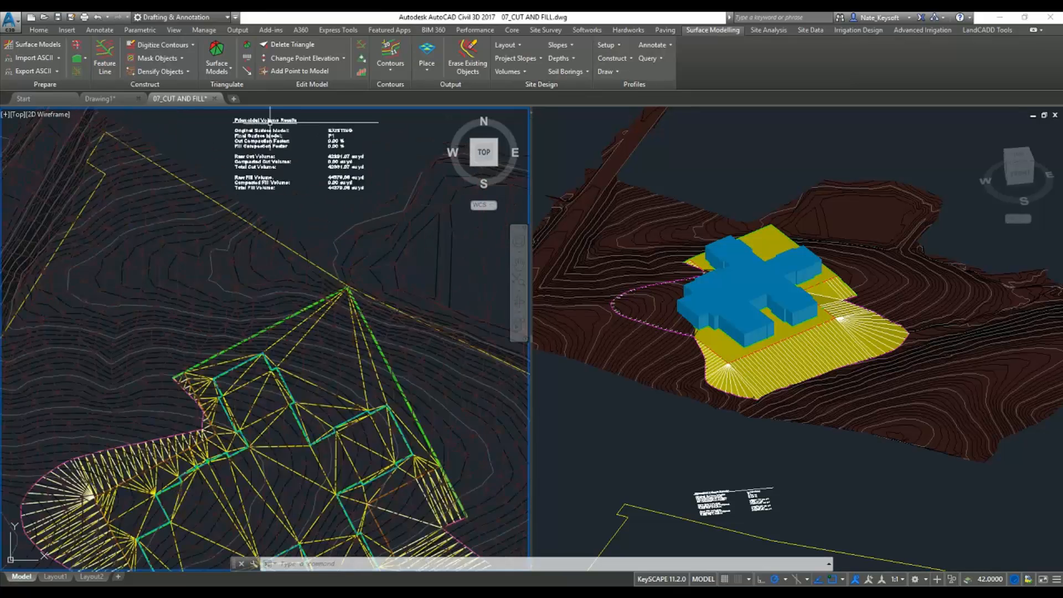
middle_click_drag(319, 144, 291, 216)
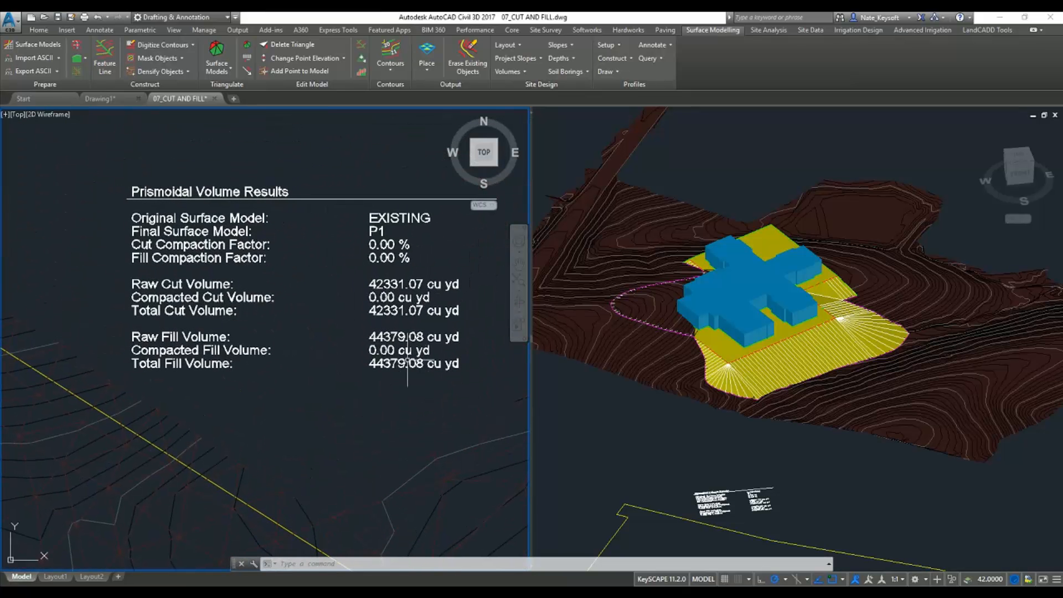
scroll(407, 368, "down", 8)
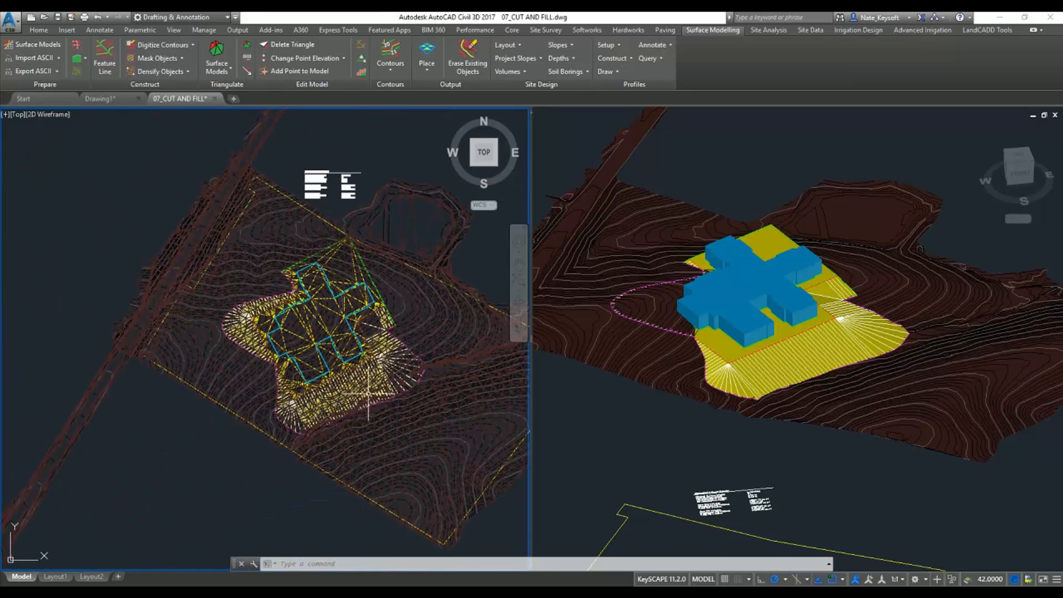
scroll(368, 393, "up", 3)
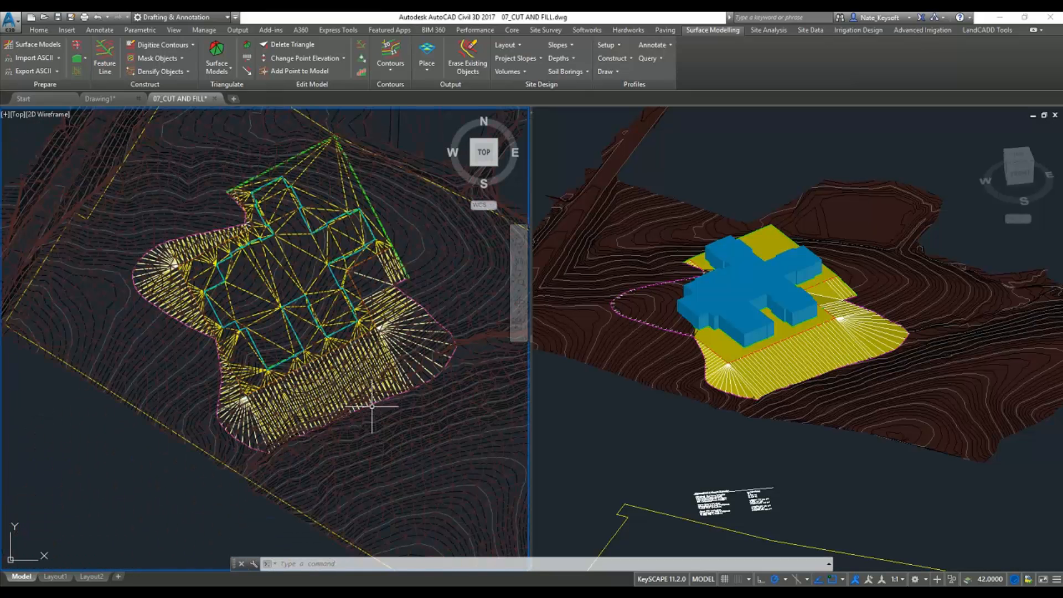
Step: Freeze the TIN-EXIST layer by selecting one of its triangles in the plan view
left_click(38, 30)
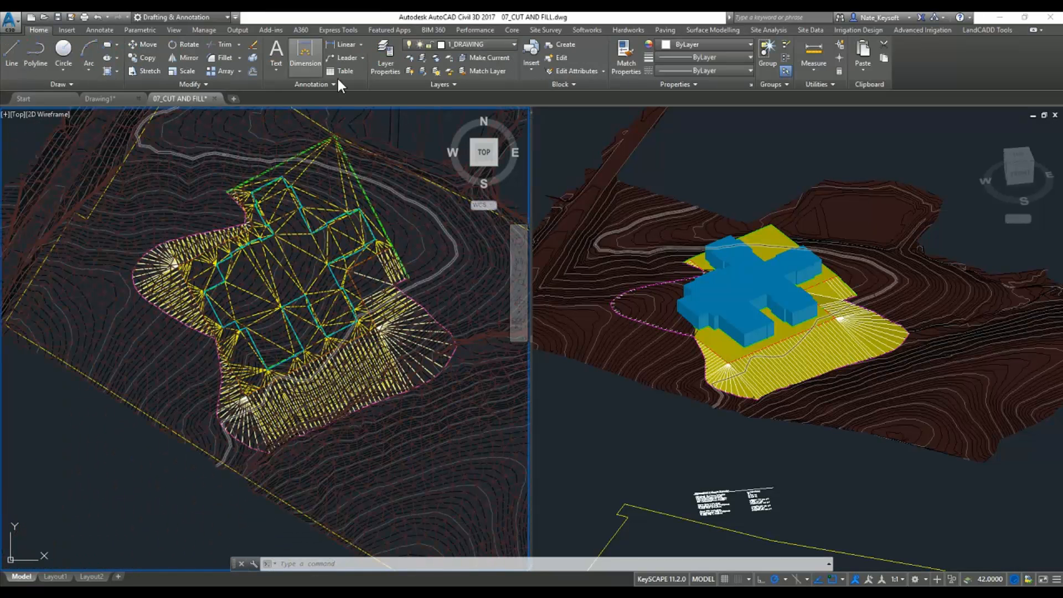
left_click(454, 248)
left_click(468, 355)
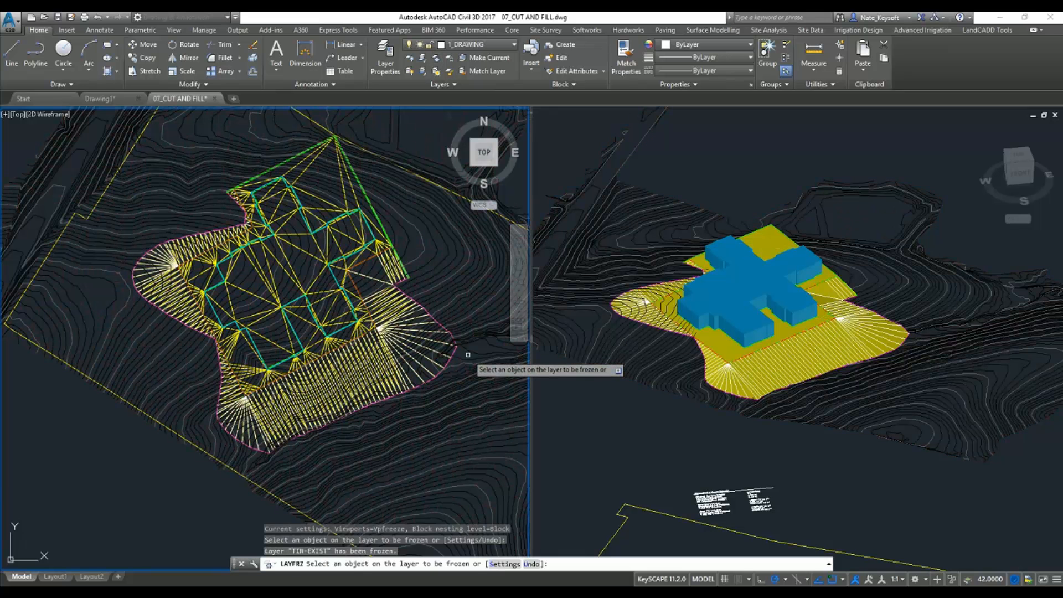
scroll(467, 351, "up", 5)
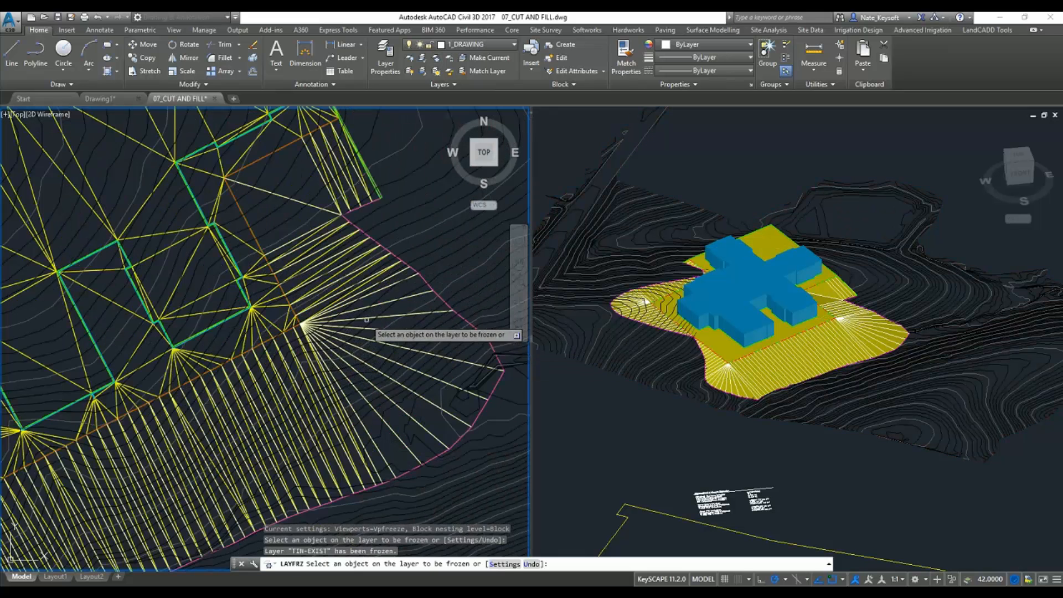
key("Return")
Step: Set up the making of intermediate and index contours with P1 as the surface model
left_click(699, 31)
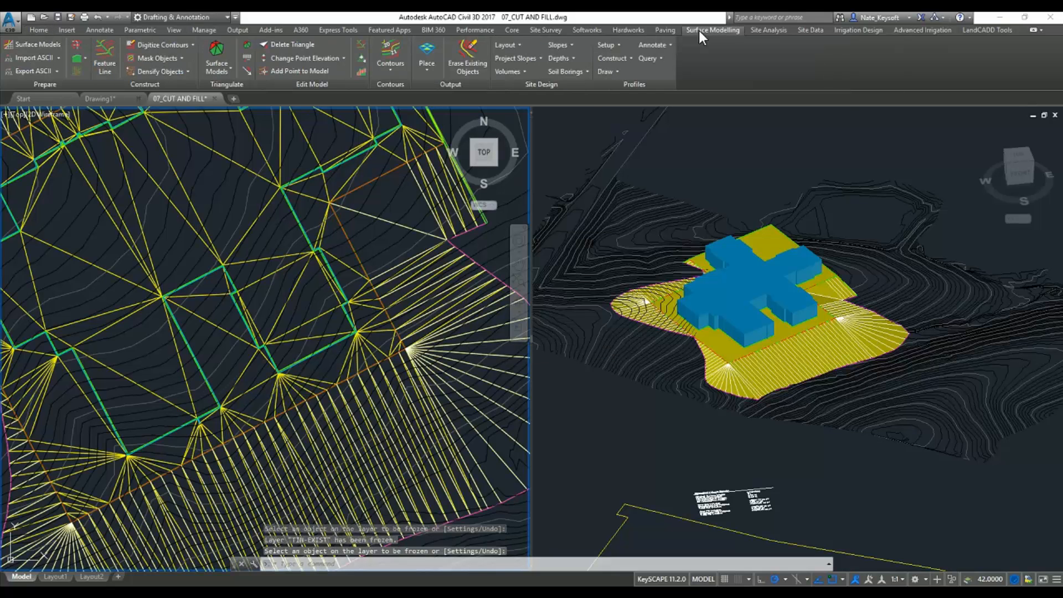
left_click(377, 67)
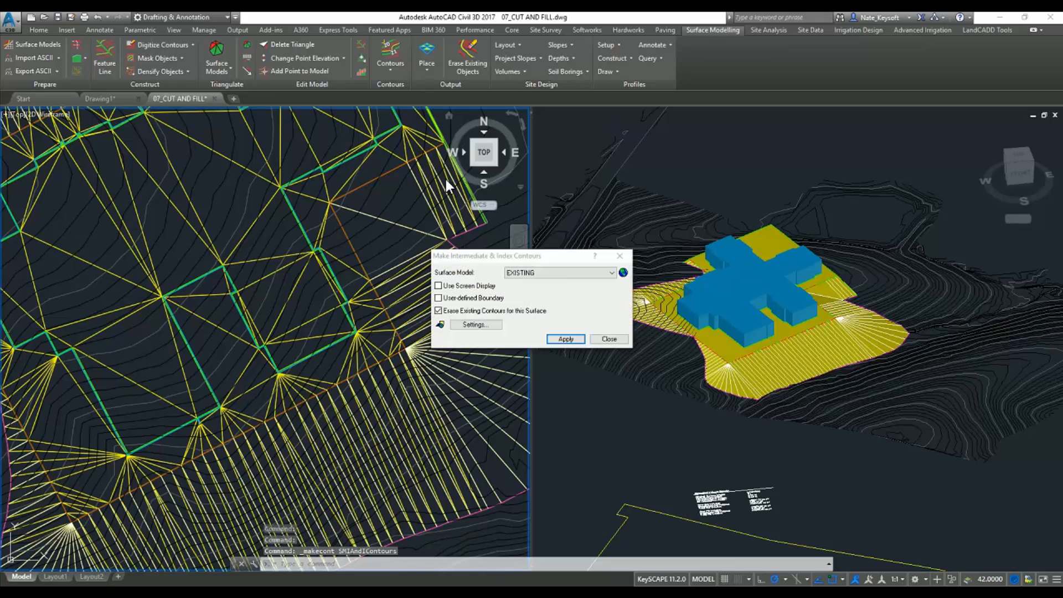
left_click(564, 273)
left_click(524, 289)
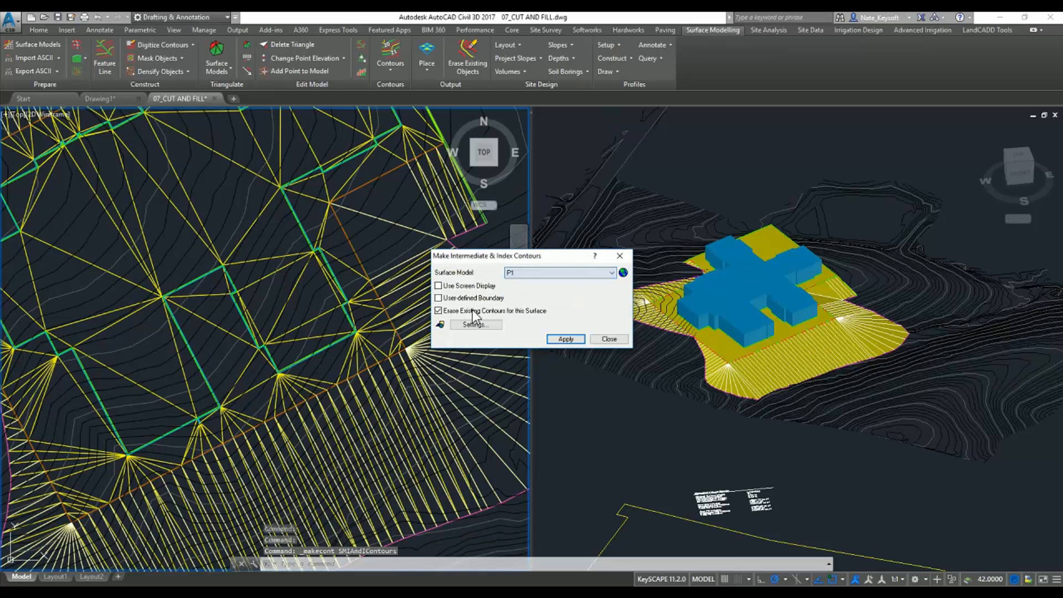
Step: Assign index contours to layer CONTOURS_IDX-PROP1 and intermediate contours to CONTOURS-PROP1, and generate the P1 contours
left_click(441, 324)
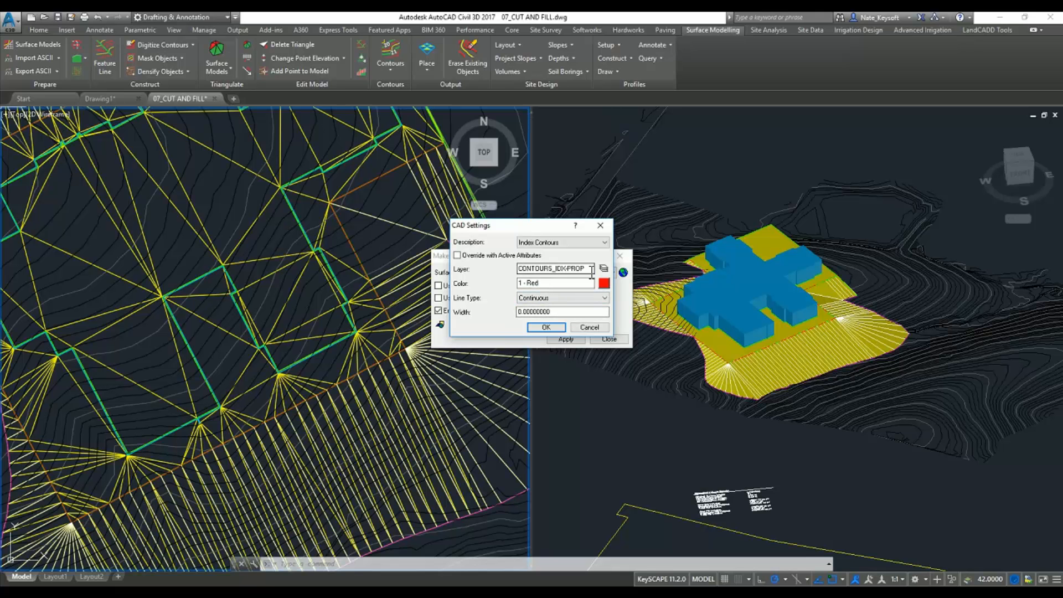
left_click(604, 242)
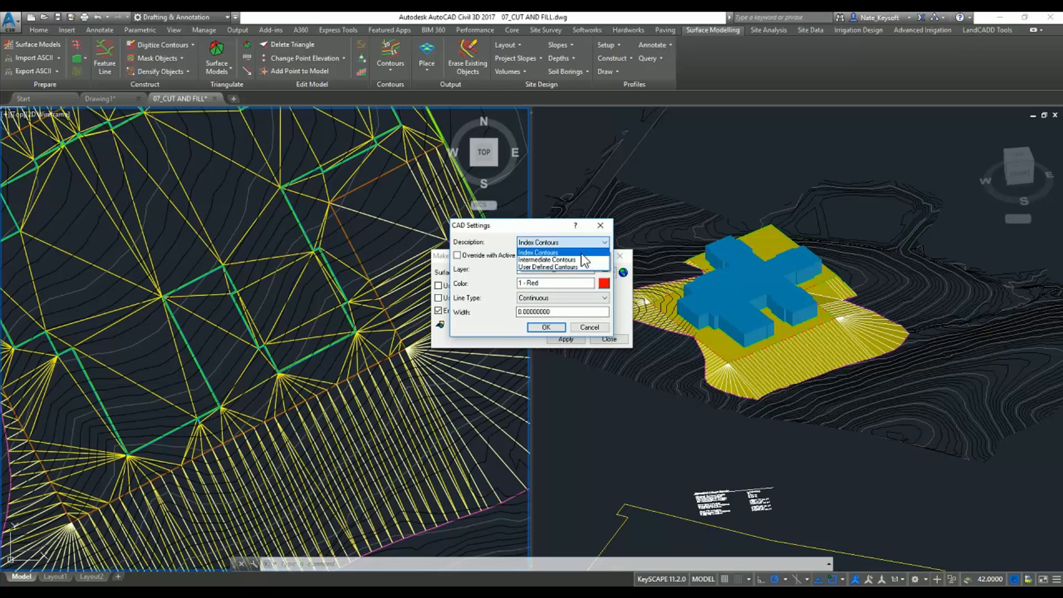
left_click(577, 259)
left_click(591, 269)
type("1")
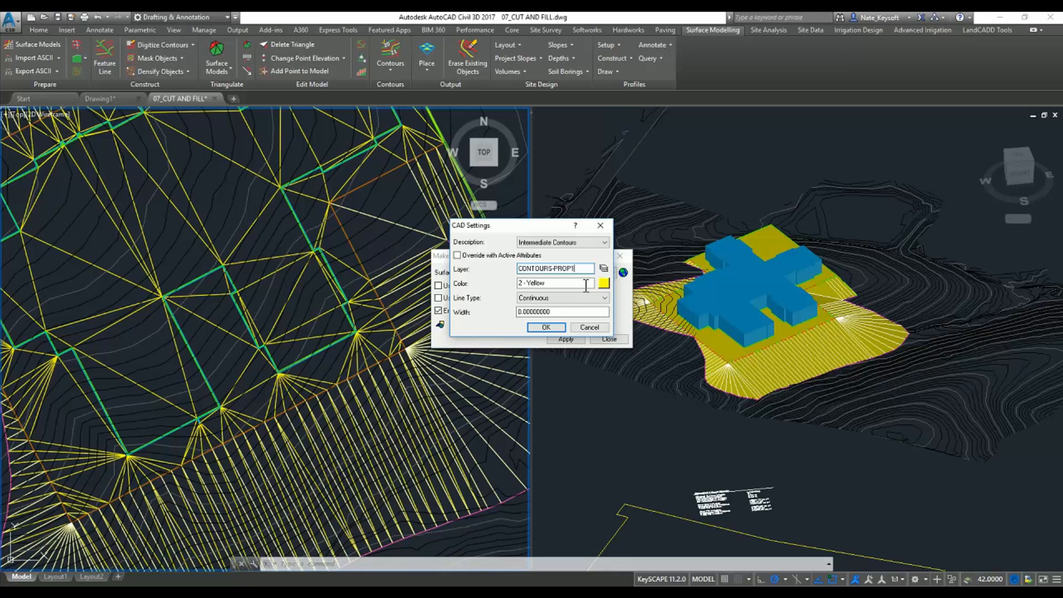
left_click(557, 329)
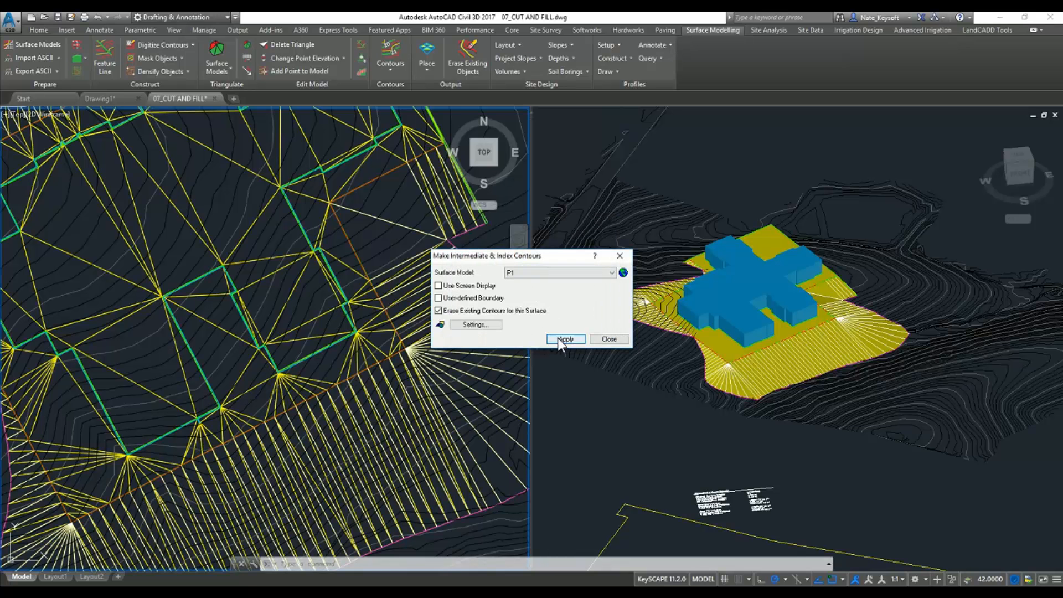
left_click(560, 339)
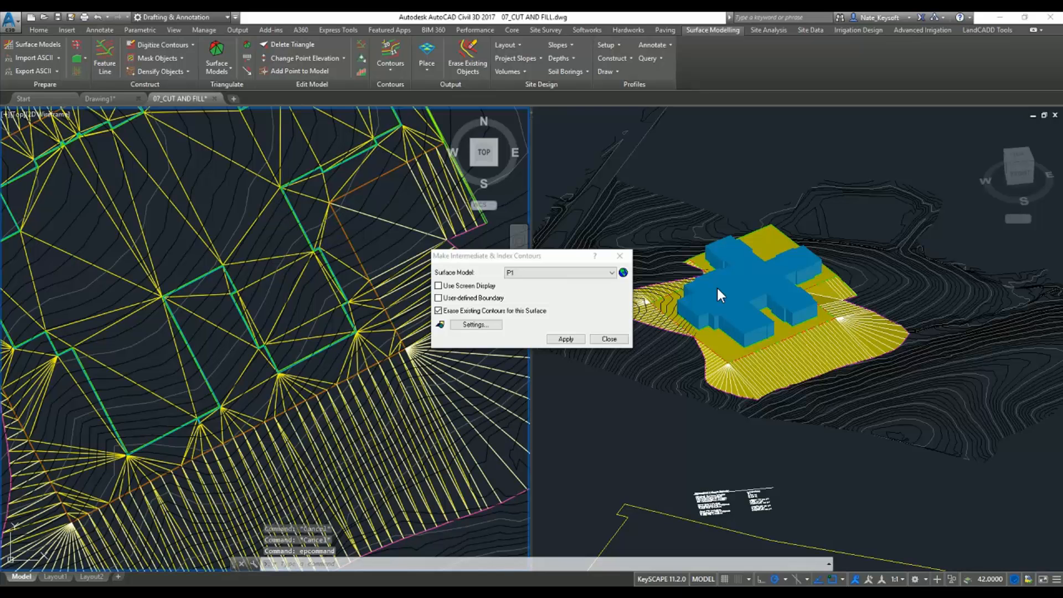
left_click(619, 340)
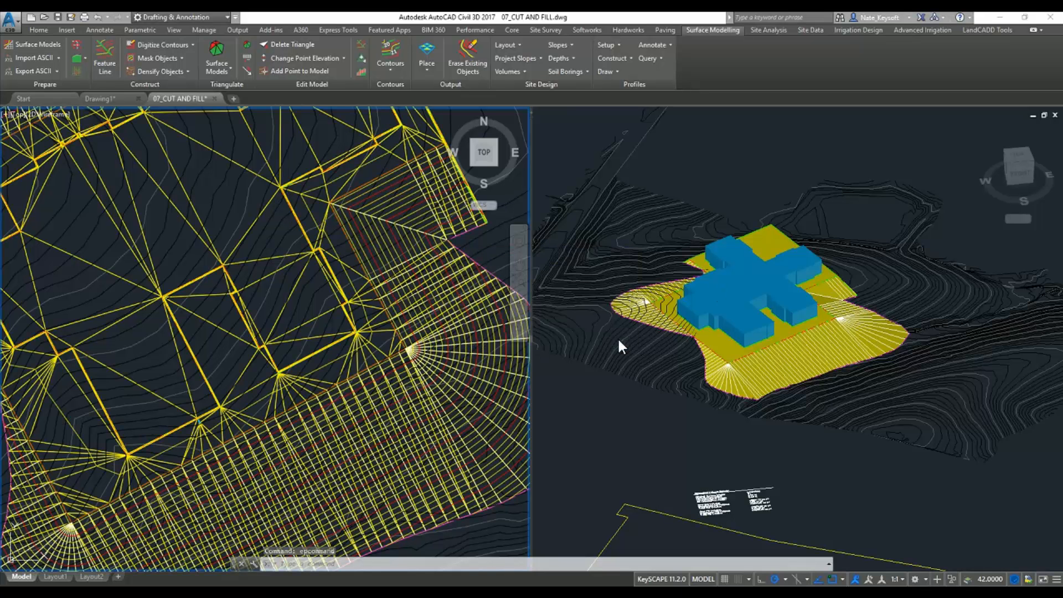
Step: Freeze the TIN-P1 layer by selecting one of its triangles in the plan view
scroll(432, 288, "down", 2)
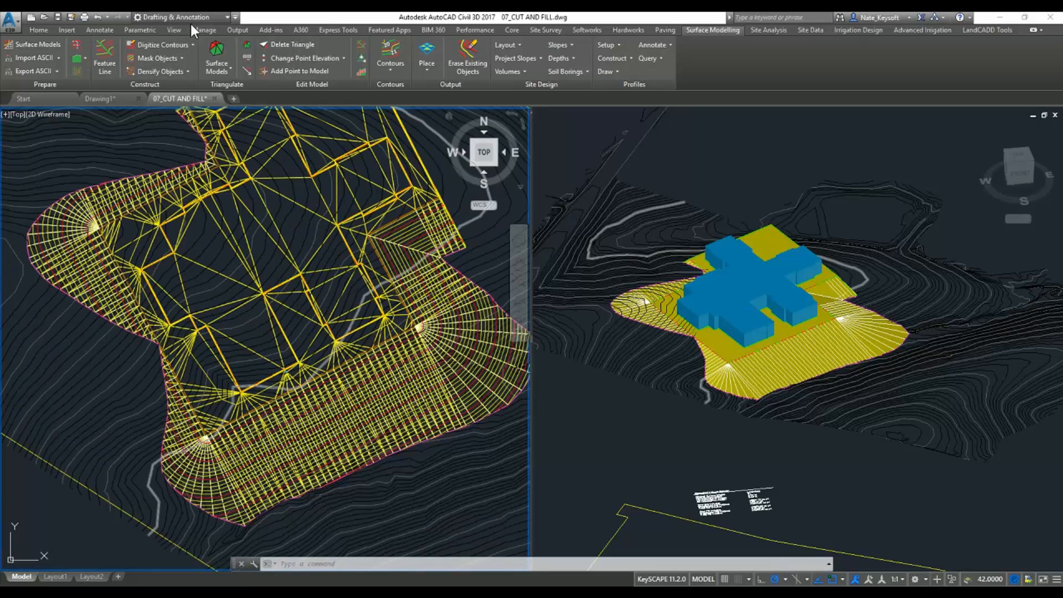
left_click(41, 32)
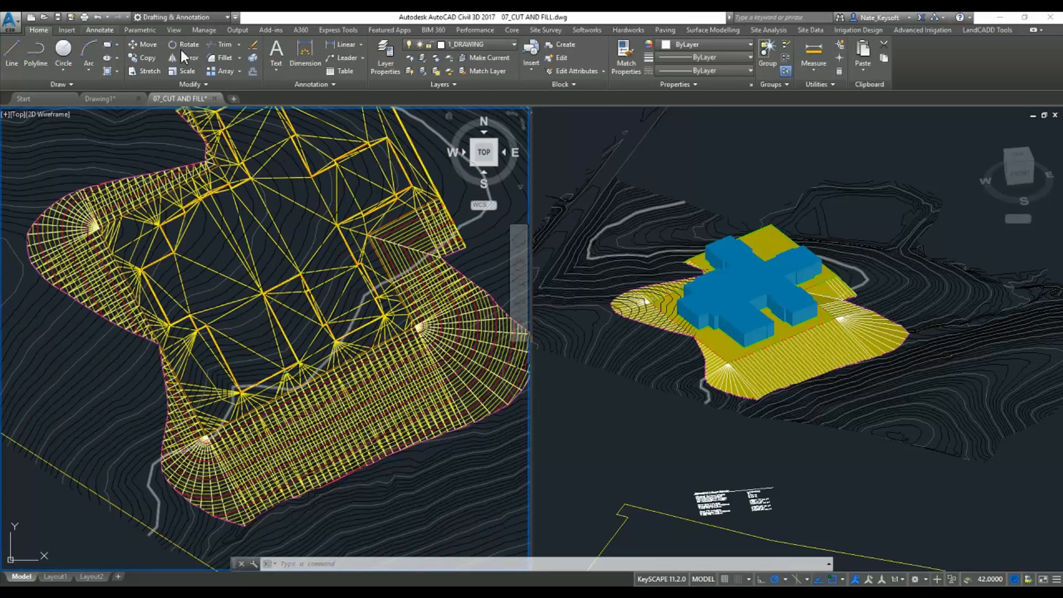
left_click(437, 59)
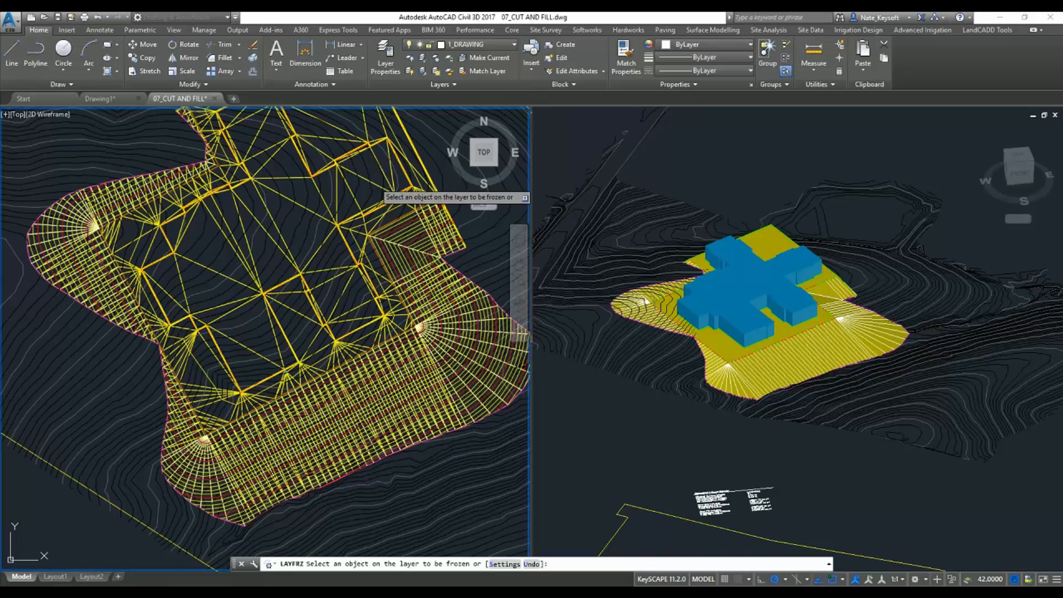
left_click(381, 189)
key("Return")
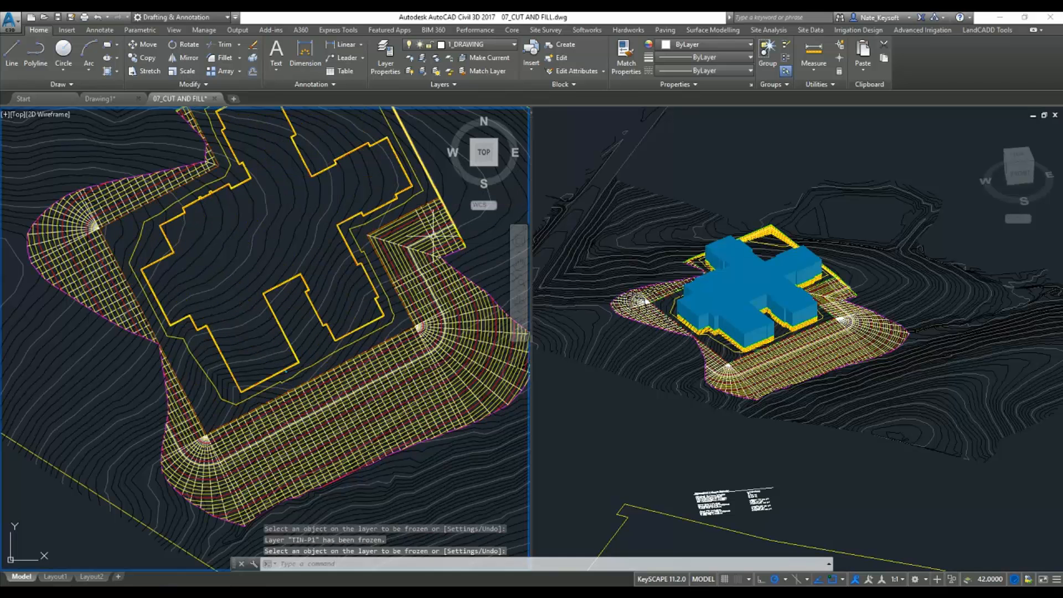
Step: Freeze the C-Bldg-Mass layer by selecting the blue building mass in the 3D view, and inspect the contoured slopes
scroll(430, 235, "up", 6)
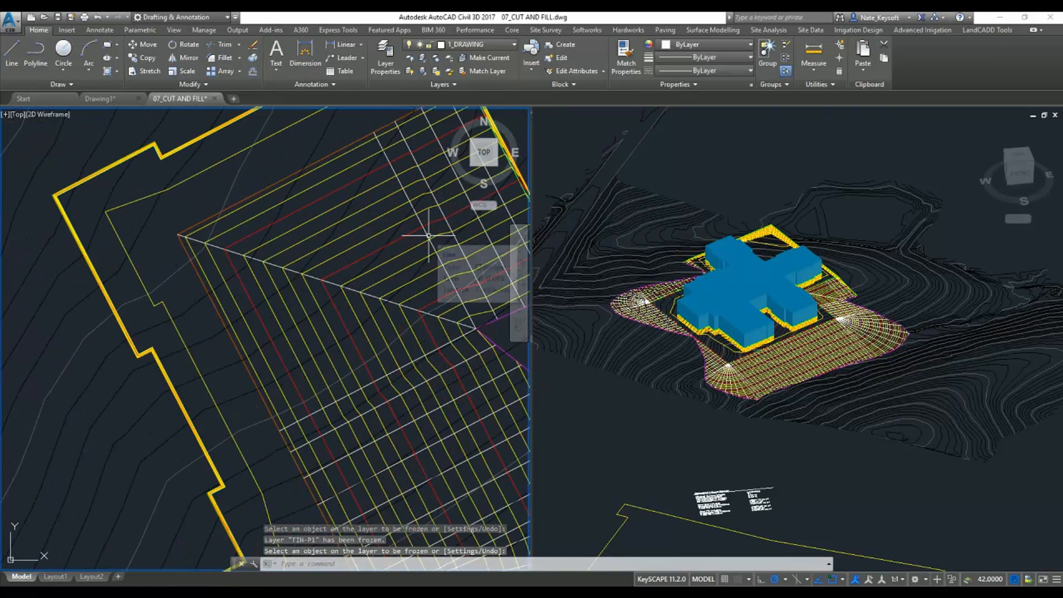
scroll(428, 235, "down", 5)
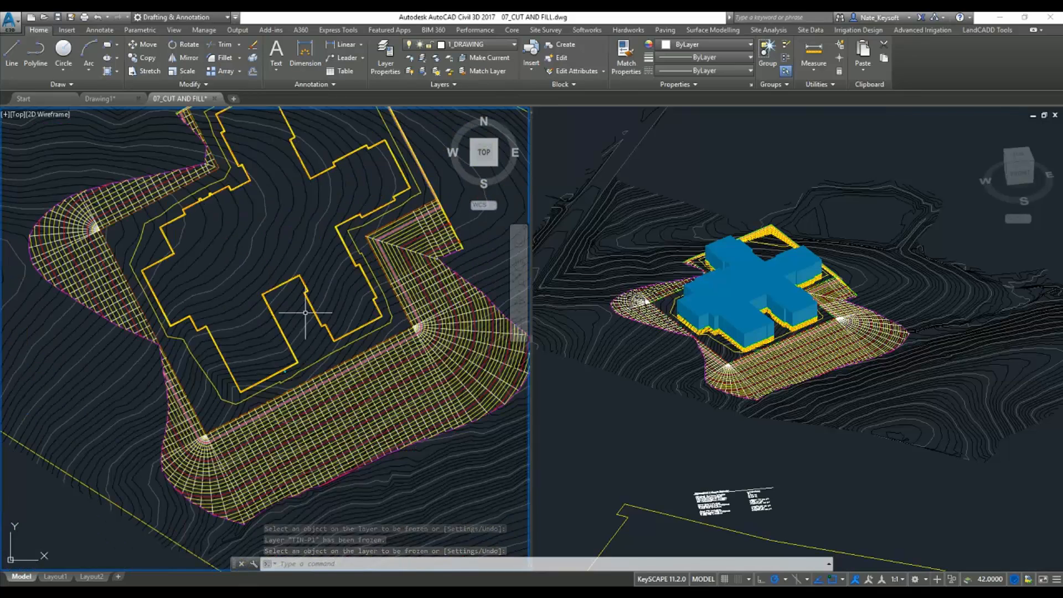
scroll(218, 459, "up", 3)
scroll(218, 459, "down", 3)
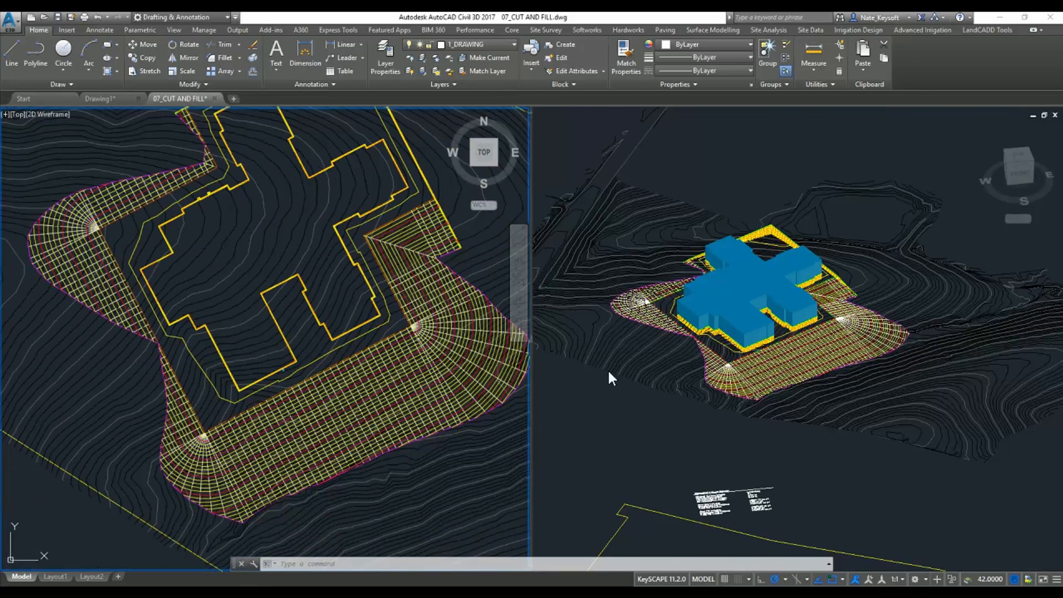
left_click(720, 249)
scroll(761, 271, "up", 4)
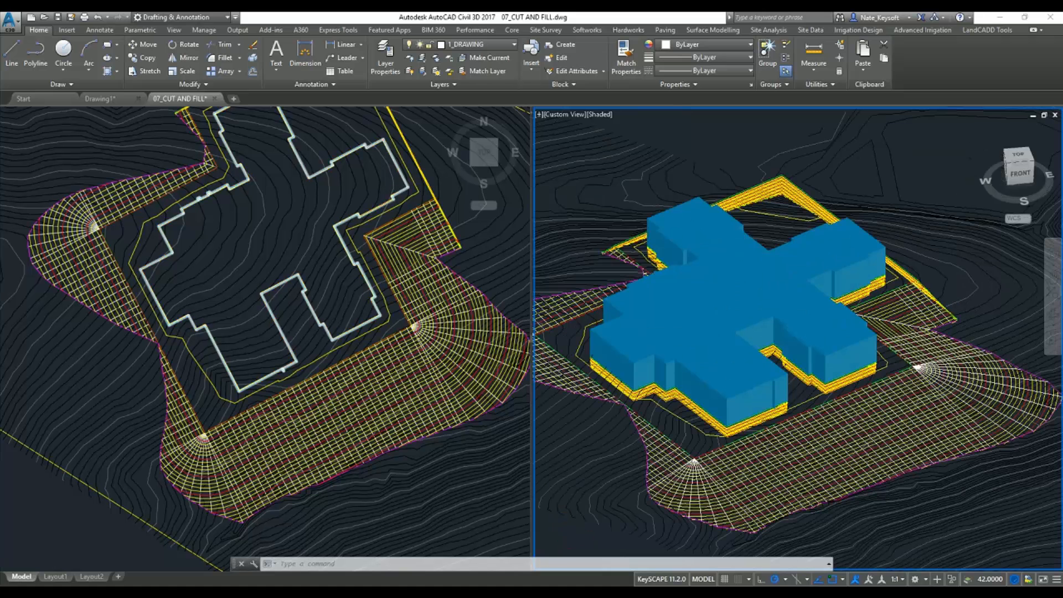
left_click(442, 59)
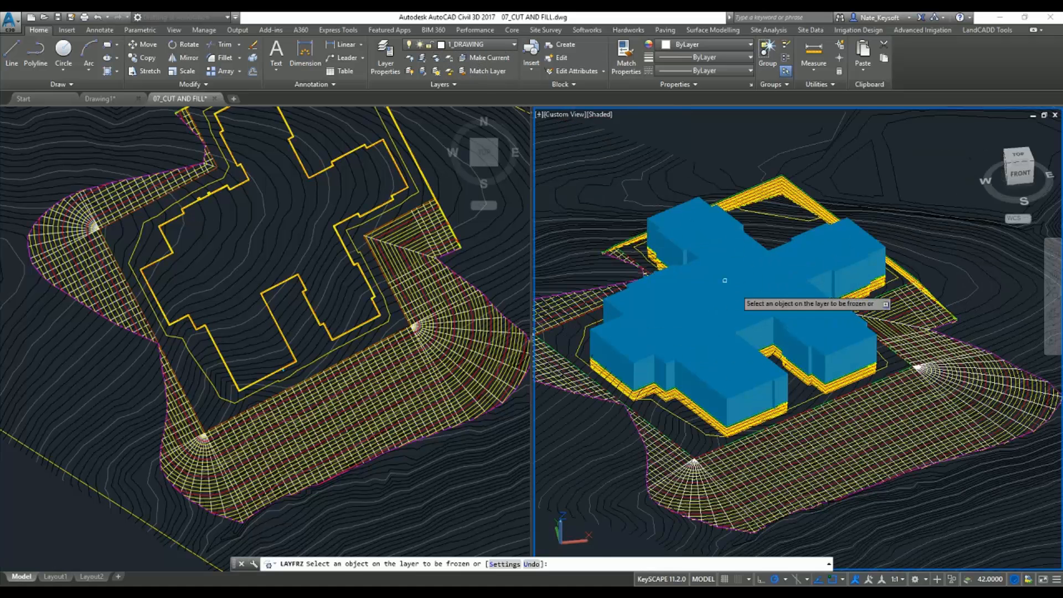
left_click(822, 351)
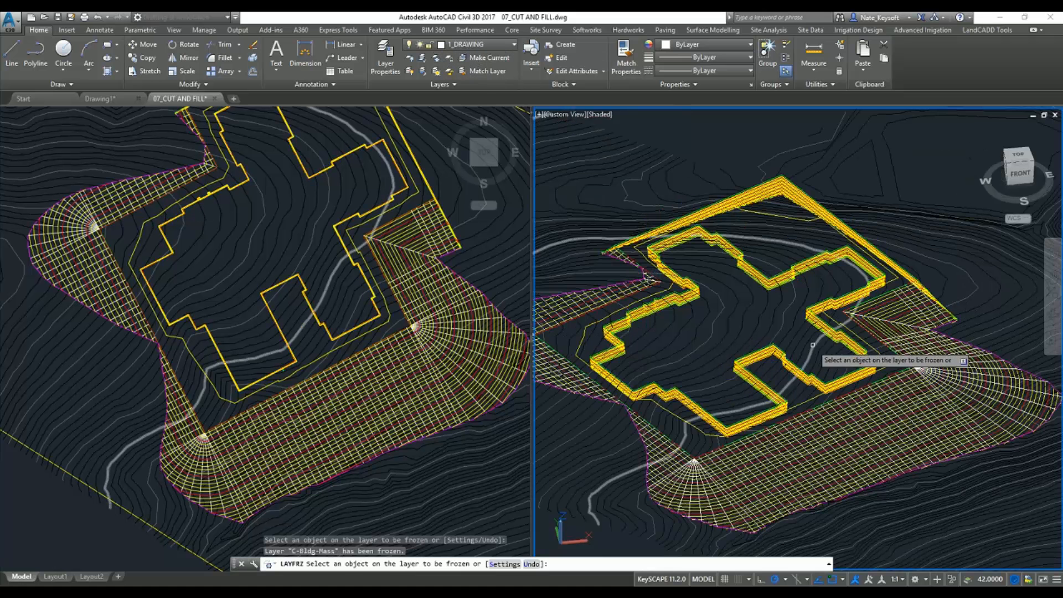
middle_click_drag(822, 351, 658, 335, "shift")
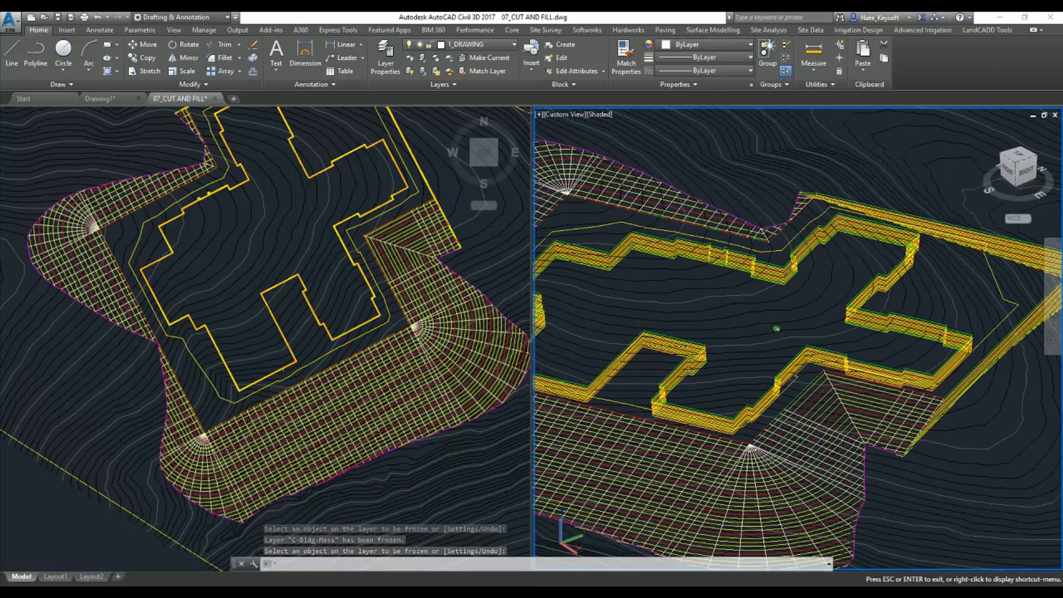
middle_click_drag(662, 449, 803, 301)
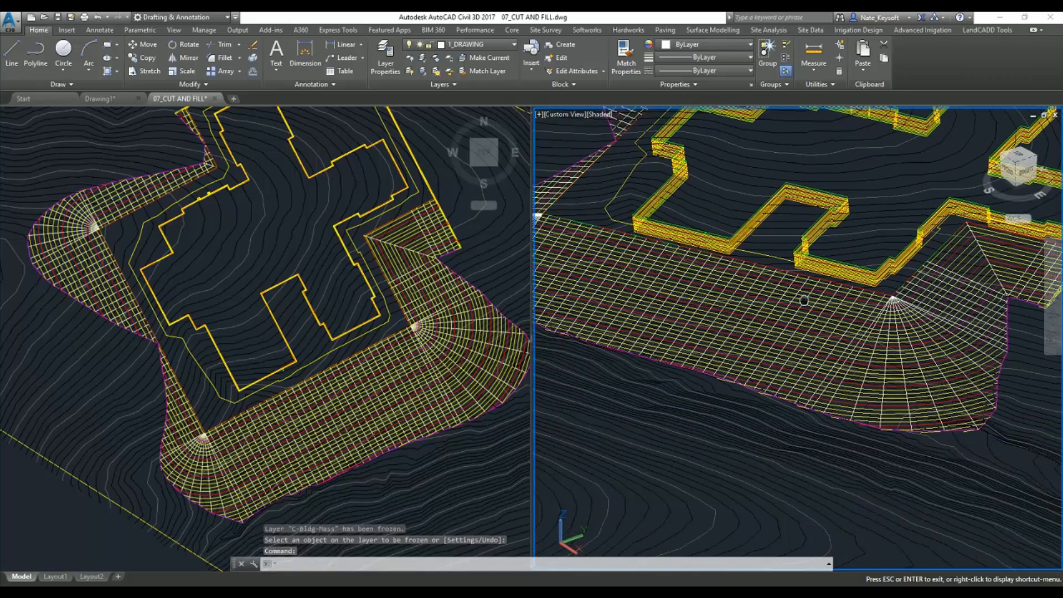
Step: Annotate the P1 index contours with the Crossing method along a line down the middle of the slope south of the building
left_click(356, 432)
scroll(343, 444, "up", 2)
middle_click_drag(343, 445, 339, 413)
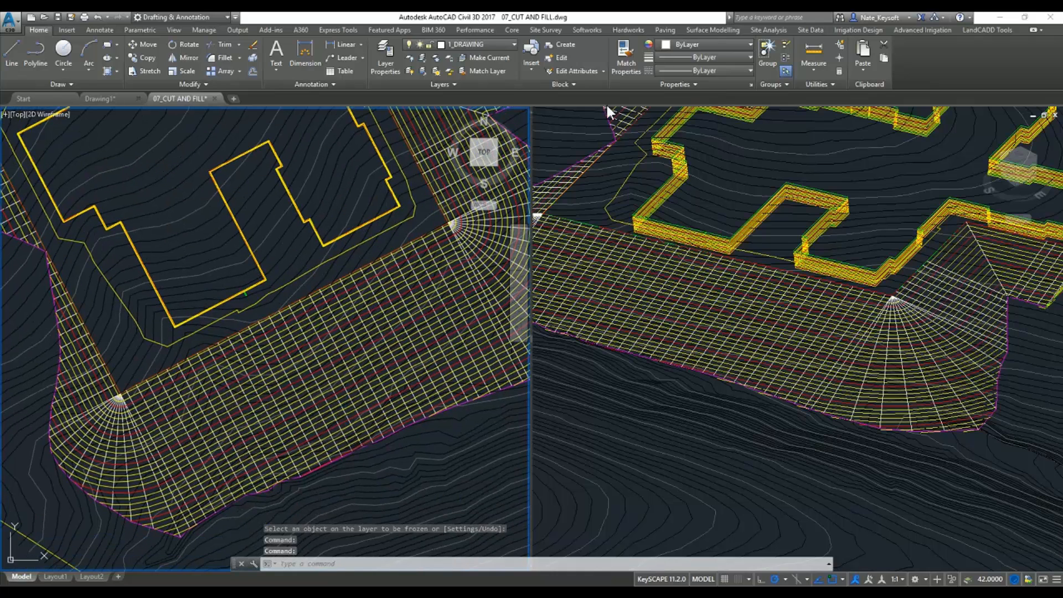
left_click(700, 28)
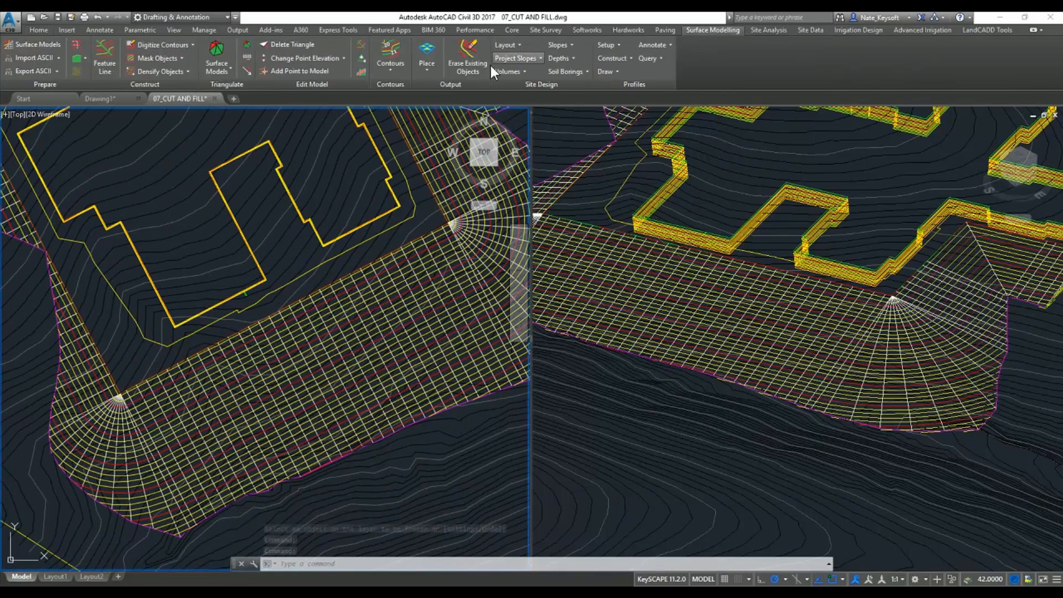
left_click(391, 67)
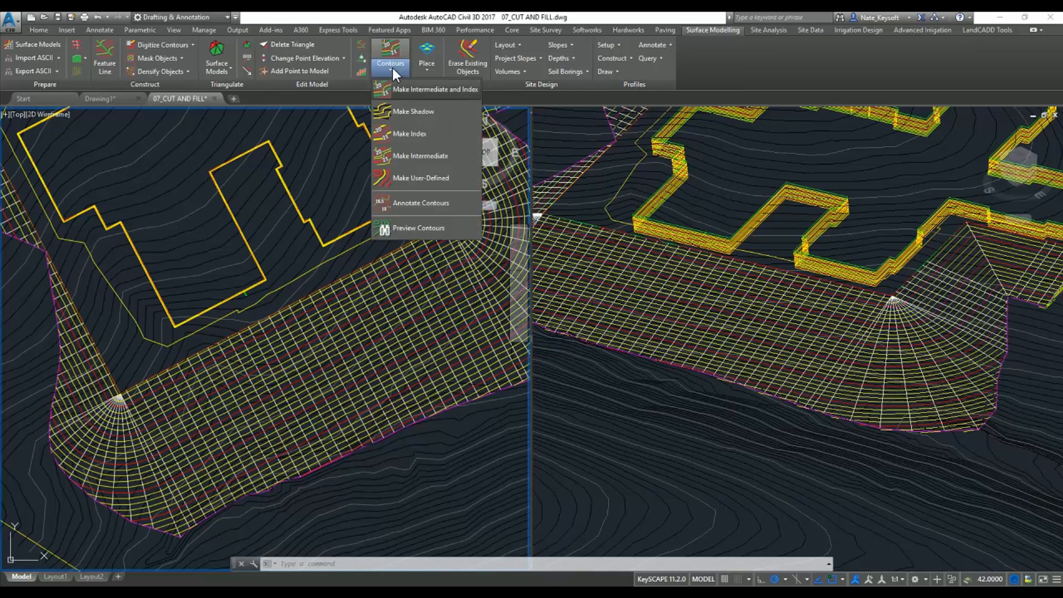
left_click(449, 208)
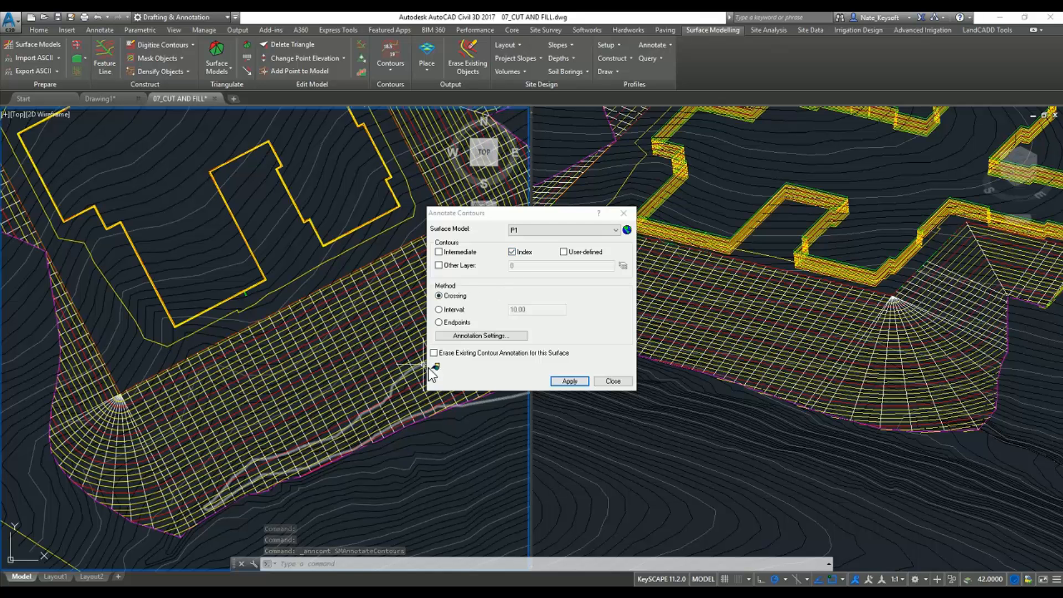
left_click(569, 382)
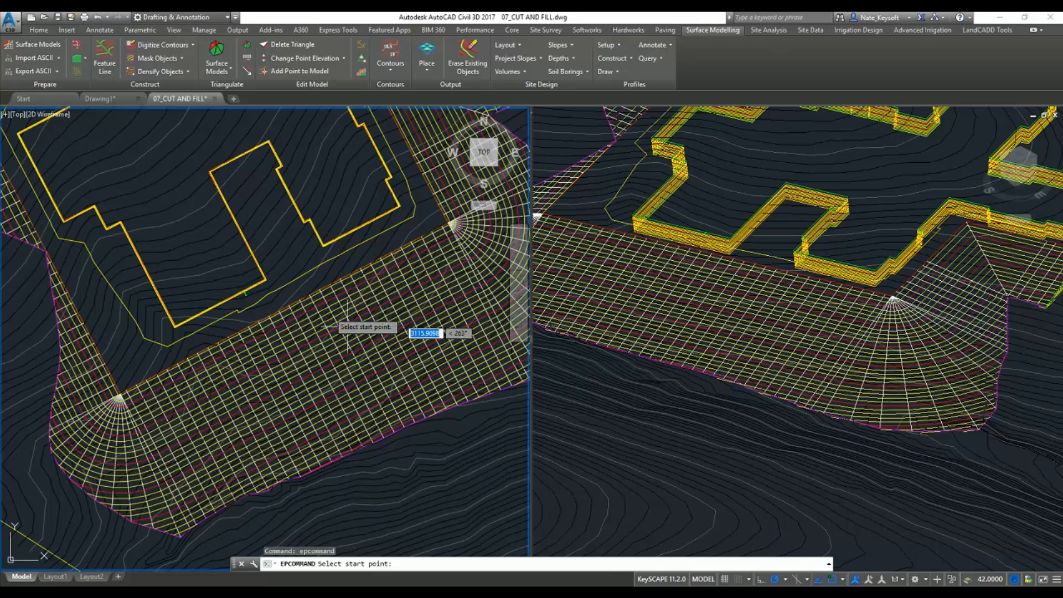
left_click(283, 304)
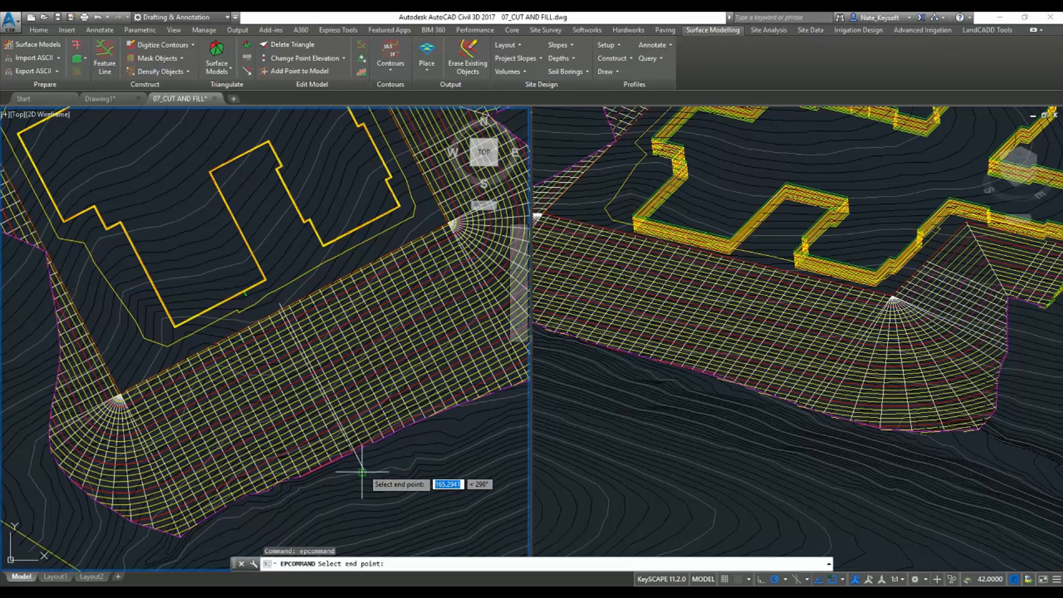
left_click(339, 449)
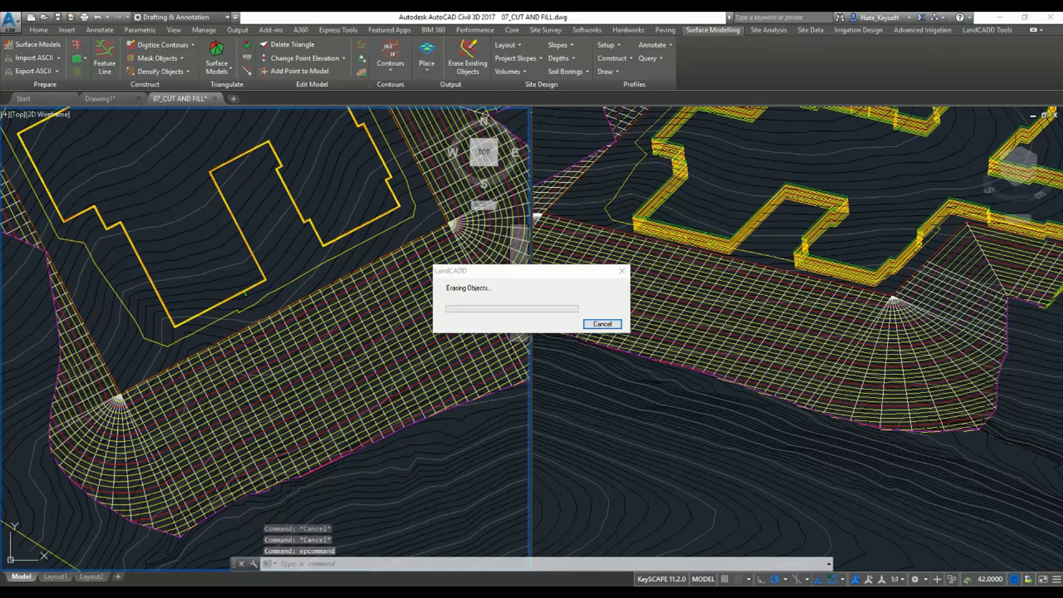
key("Return")
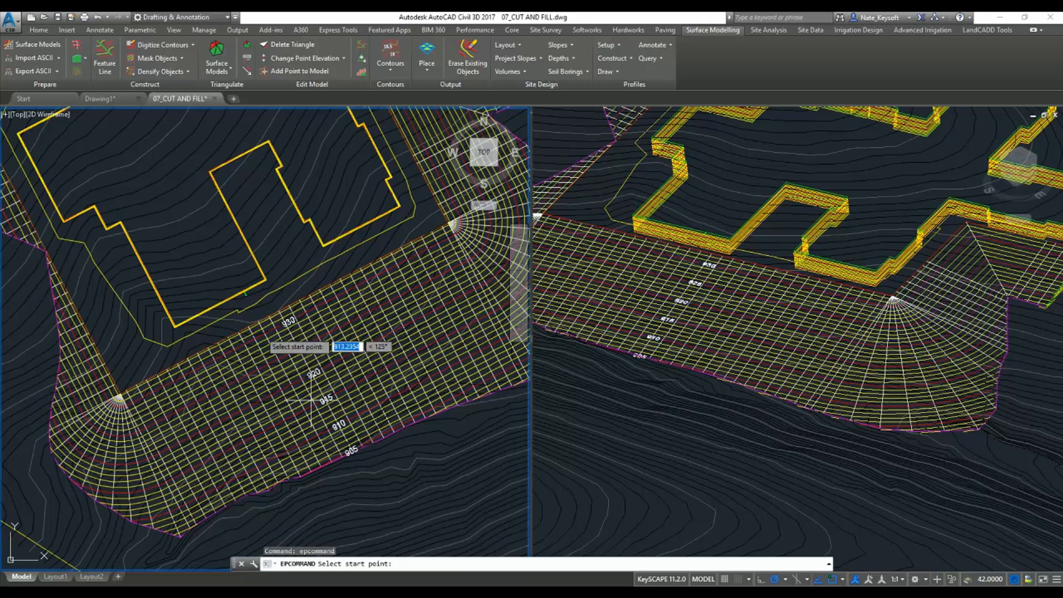
scroll(290, 355, "up", 5)
middle_click_drag(291, 333, 287, 326)
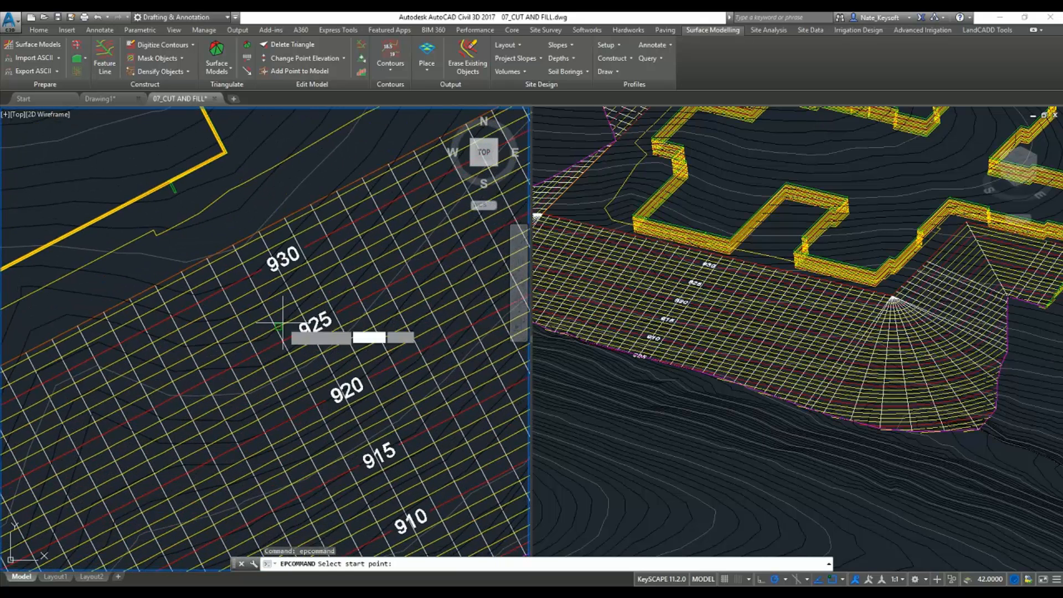
key("Return")
left_click(606, 383)
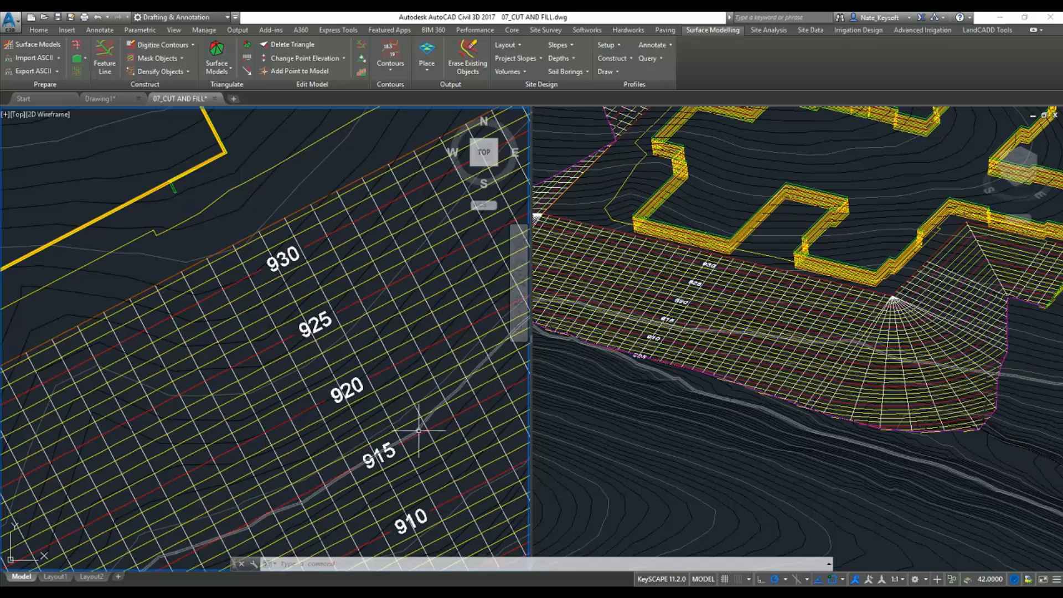
Step: Thaw the TIN-P1 layer so the P1 surface triangles display again in both views
scroll(409, 427, "down", 4)
scroll(409, 427, "down", 2)
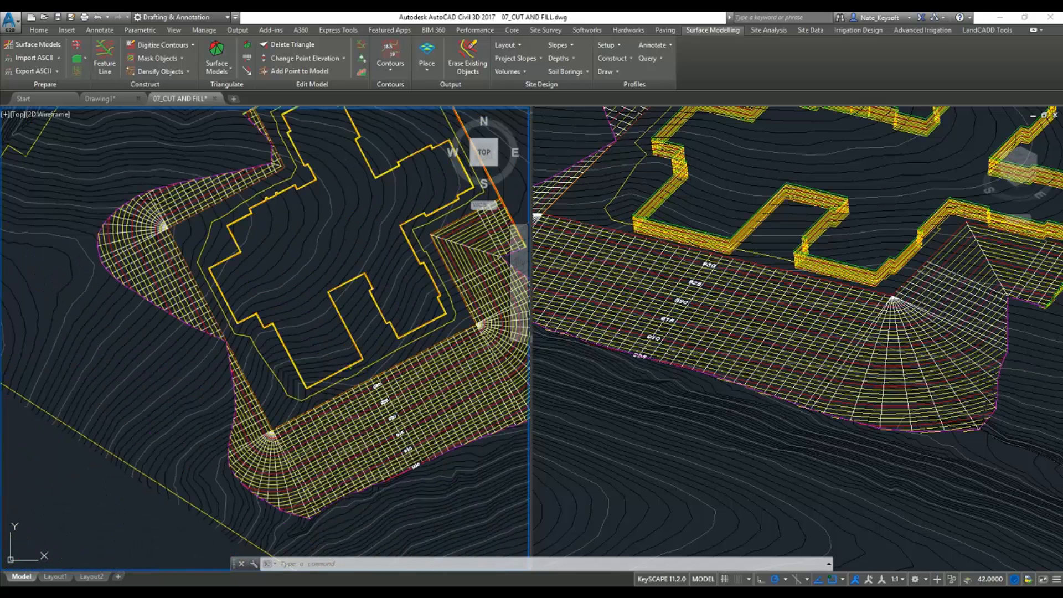
middle_click_drag(332, 288, 295, 357)
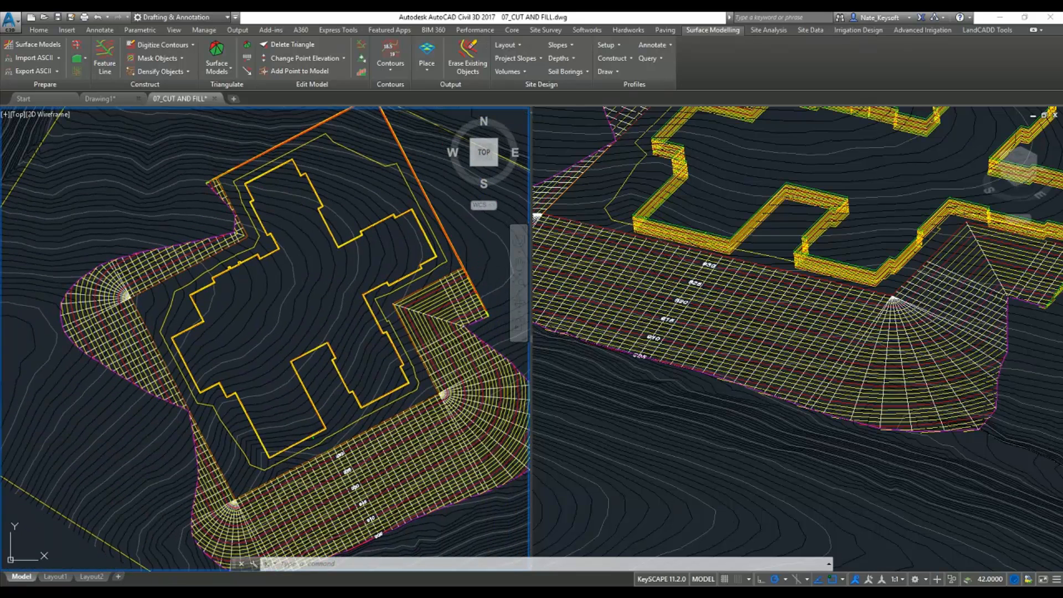
left_click(38, 30)
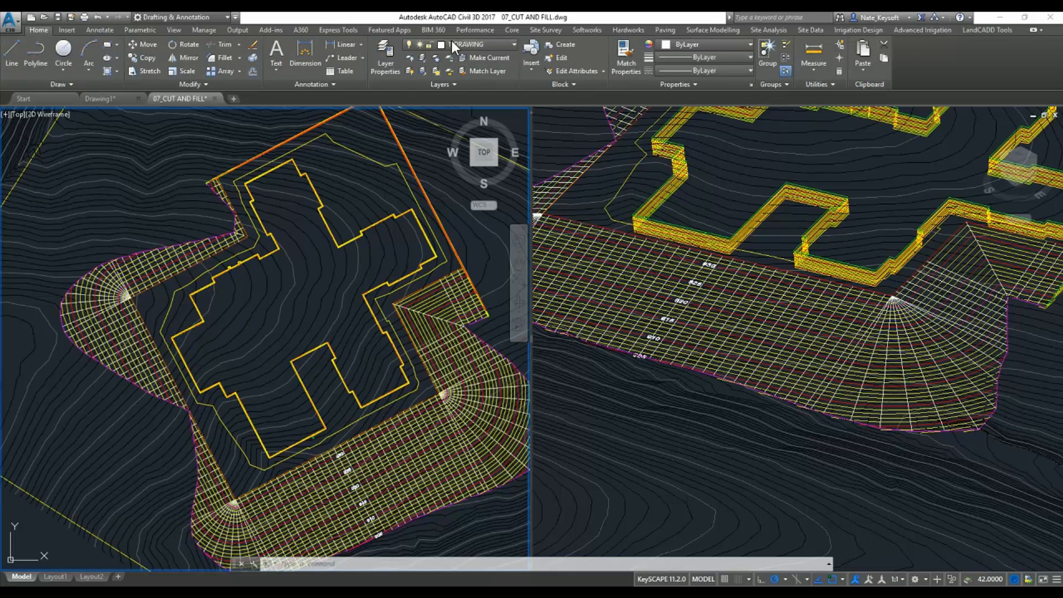
left_click(490, 44)
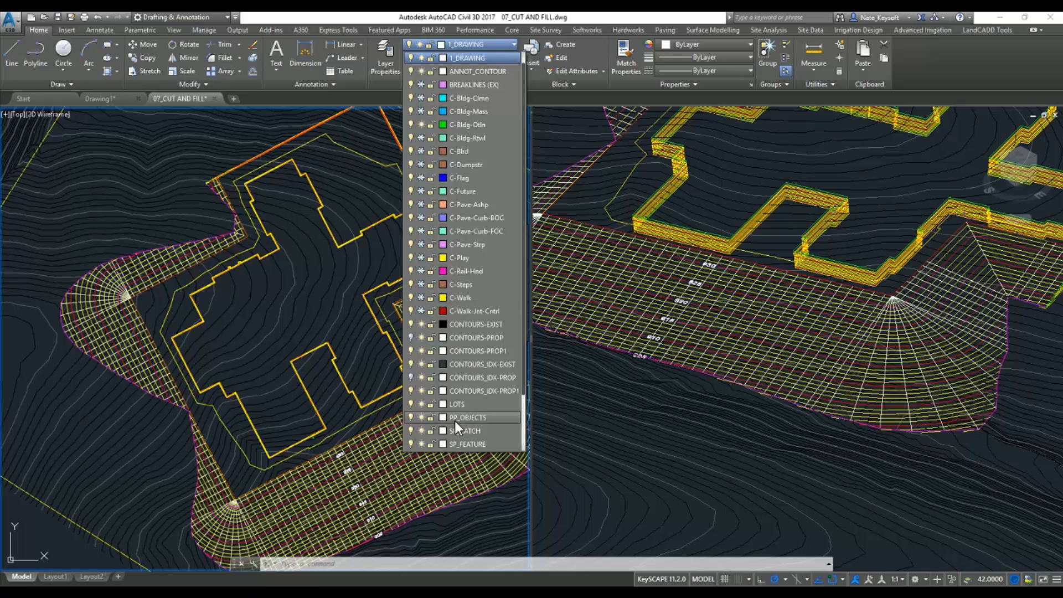
scroll(454, 421, "down", 2)
left_click(421, 417)
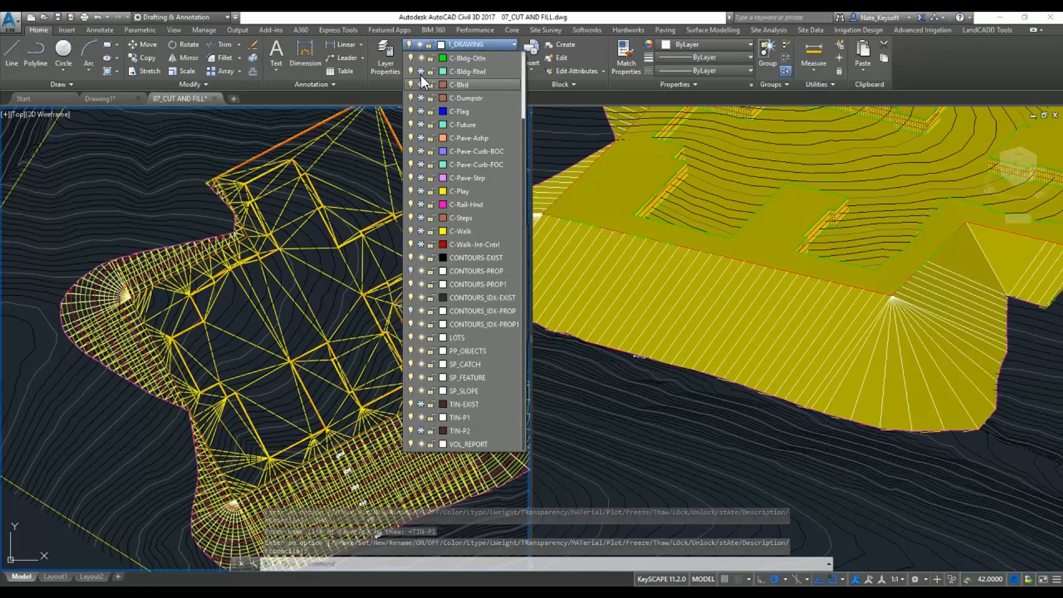
Step: Thaw the C-Bldg-Mass layer and bring the whole building mass into sight in the 3D view
scroll(424, 69, "up", 2)
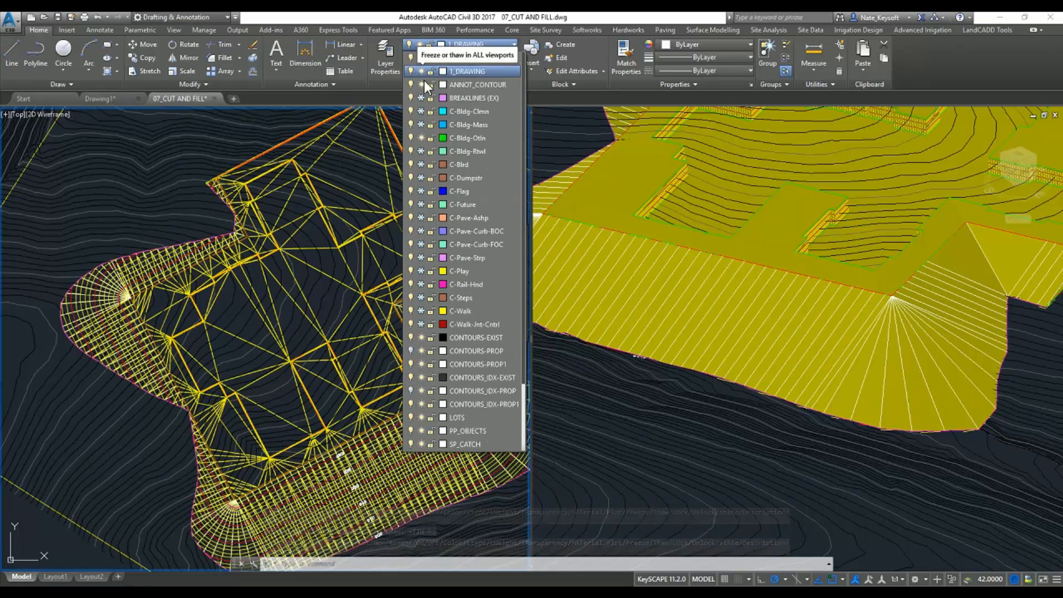
left_click(420, 123)
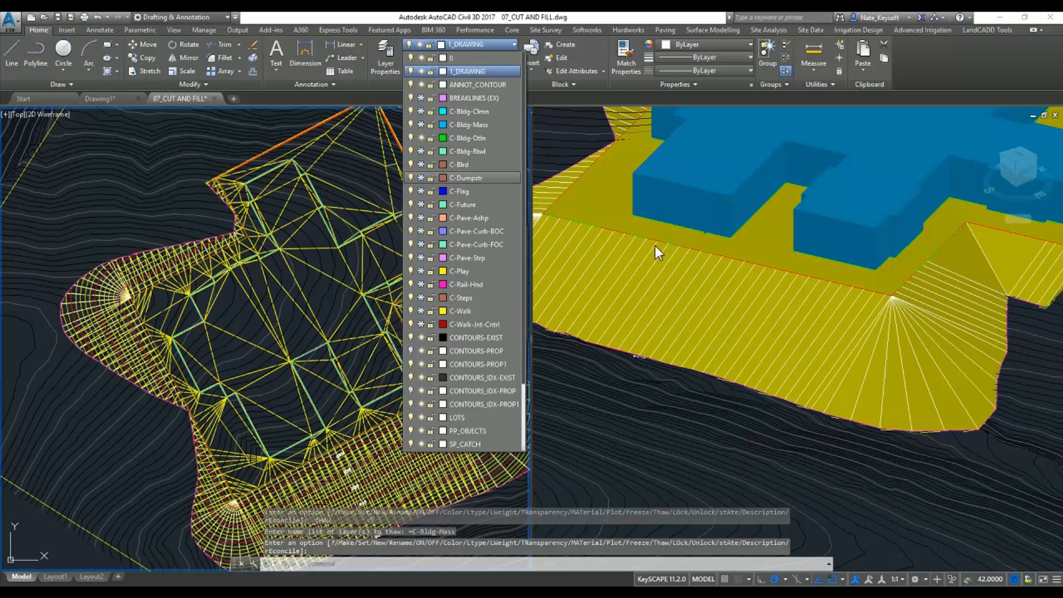
left_click(758, 251)
left_click(772, 244)
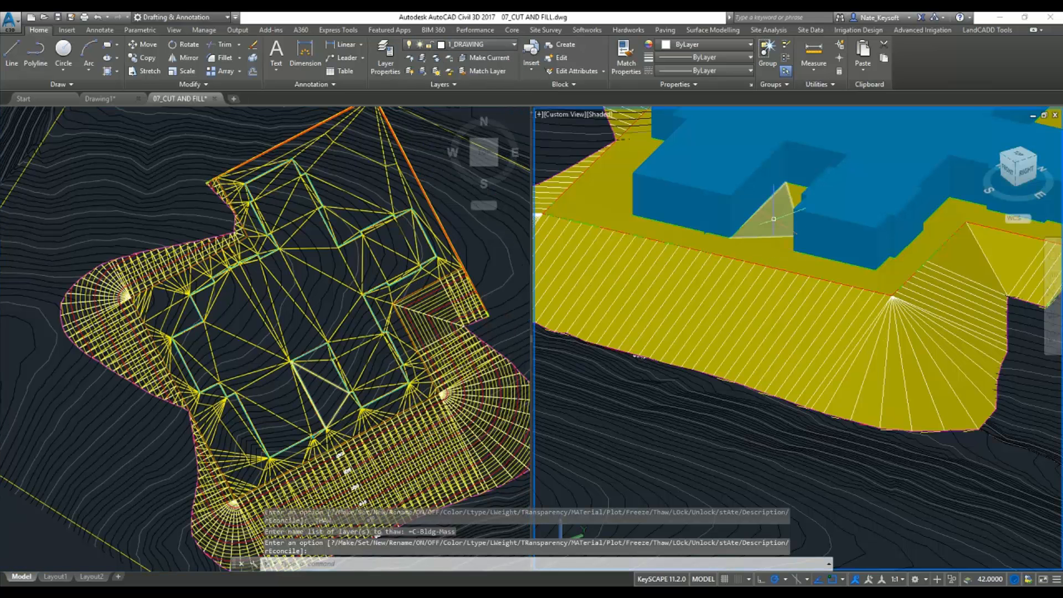
middle_click_drag(773, 219, 725, 365)
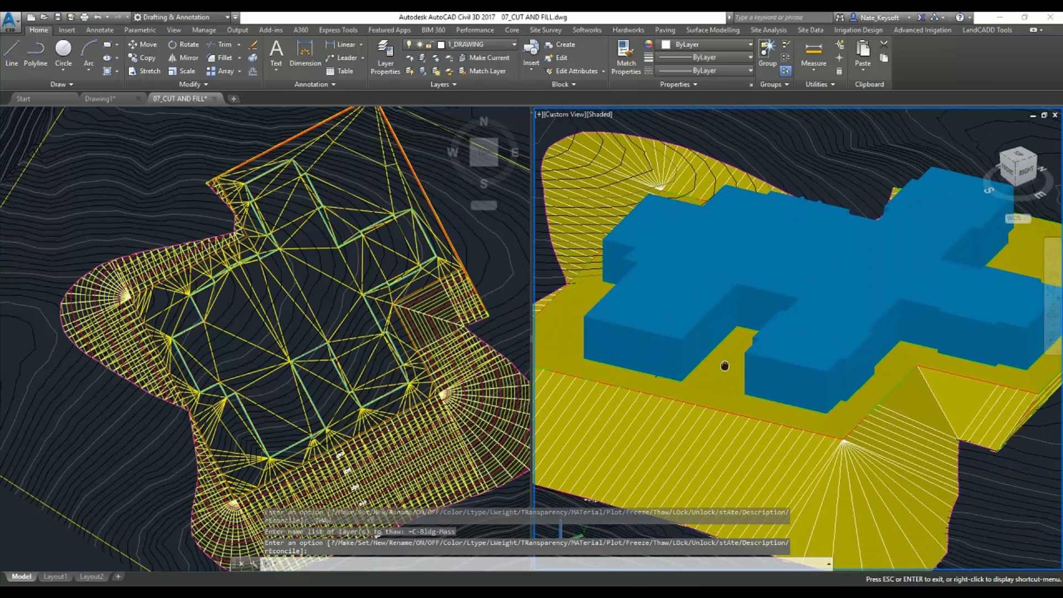
key("Escape")
left_click(325, 412)
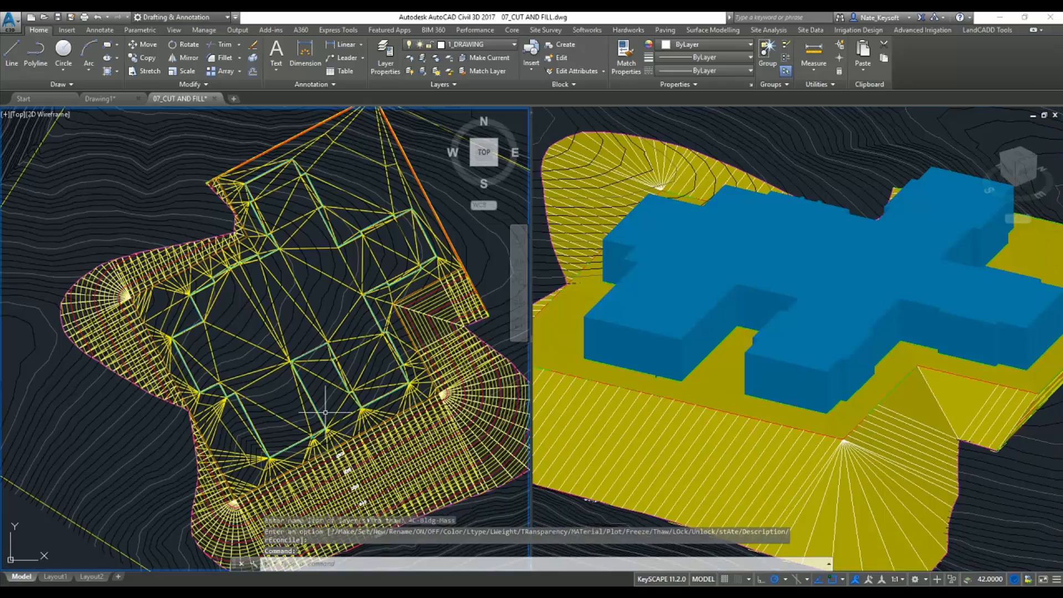
scroll(334, 419, "up", 3)
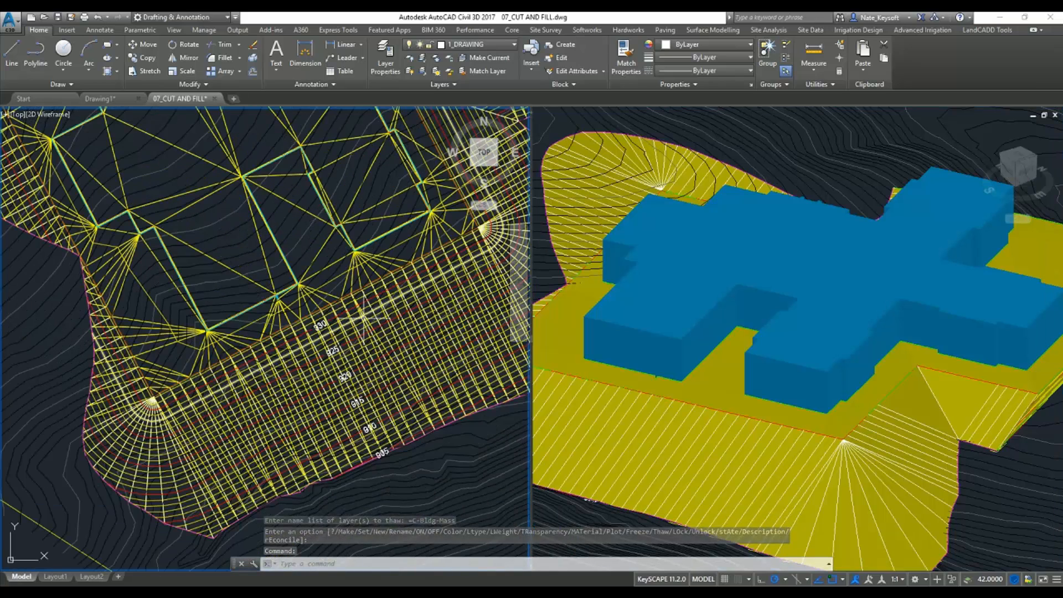
left_click(434, 58)
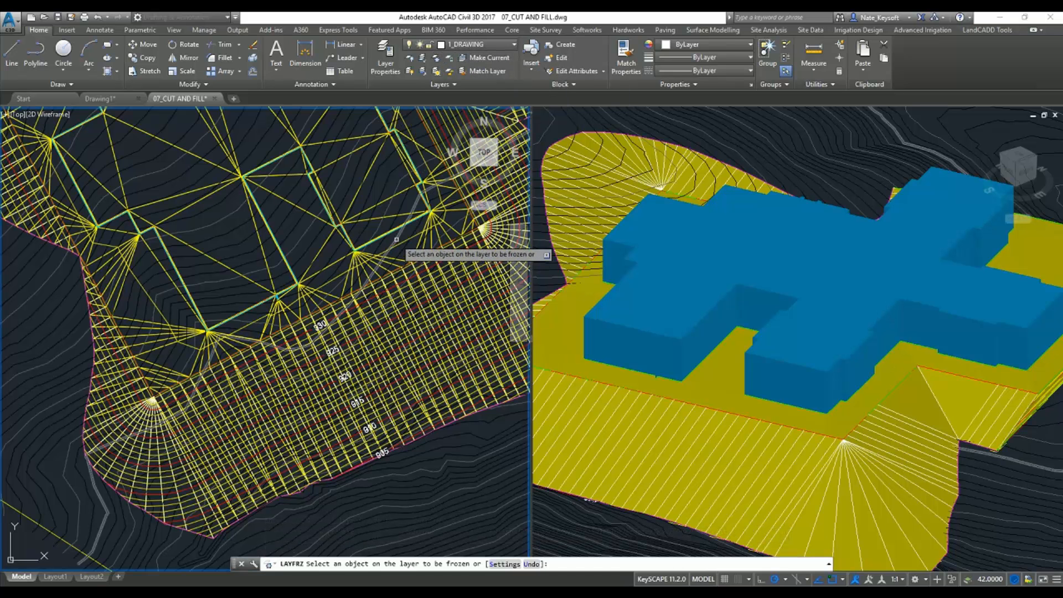
key("Return")
middle_click_drag(301, 273, 279, 269)
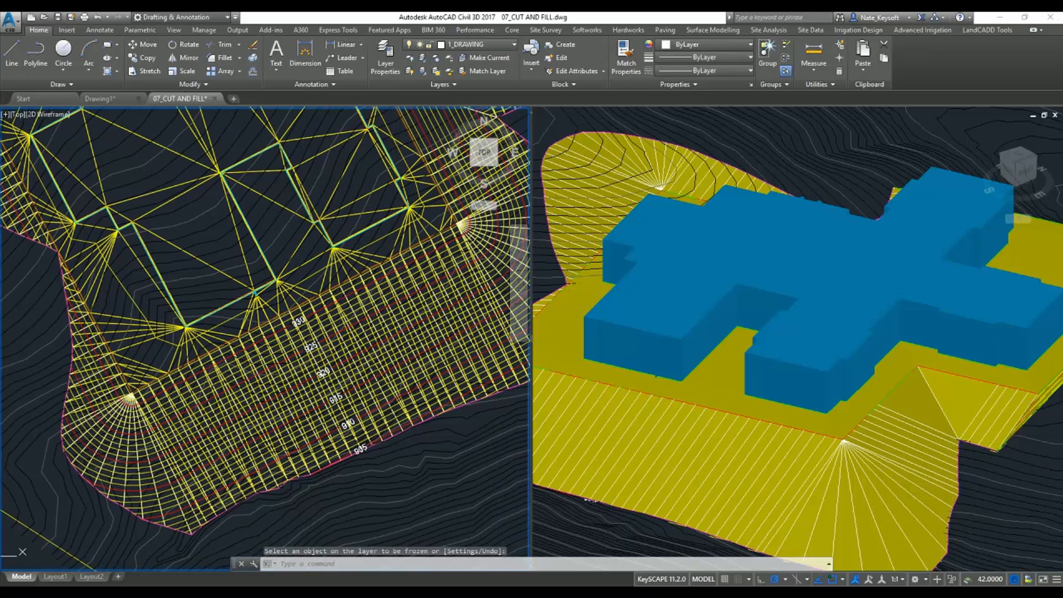
Step: Start a Quick Add of new specimens with a spread of 25 ft and a height of 25 ft
left_click(587, 30)
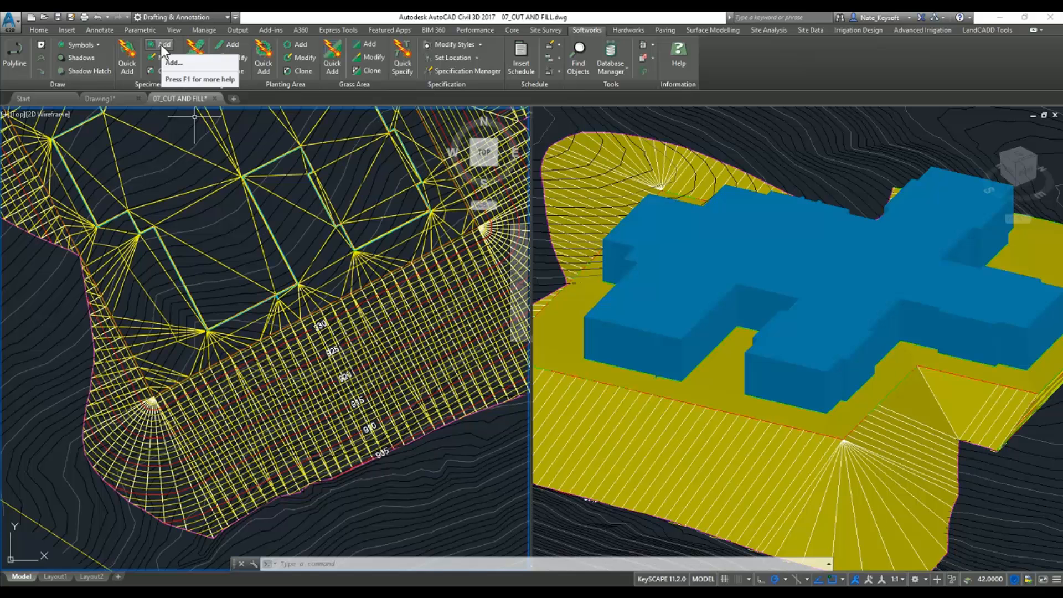
left_click(128, 62)
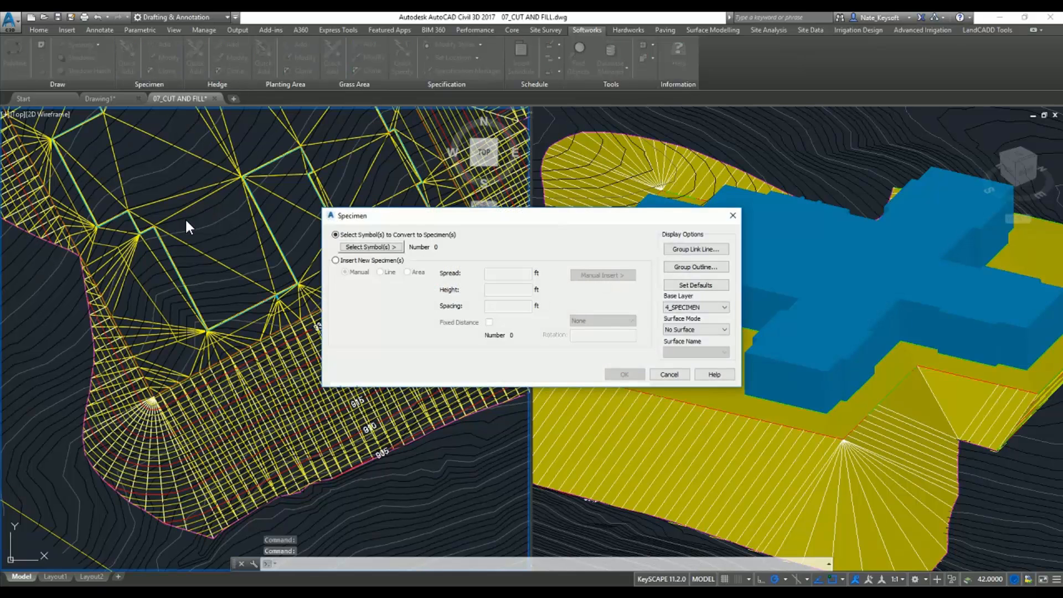
left_click(335, 260)
left_click(505, 274)
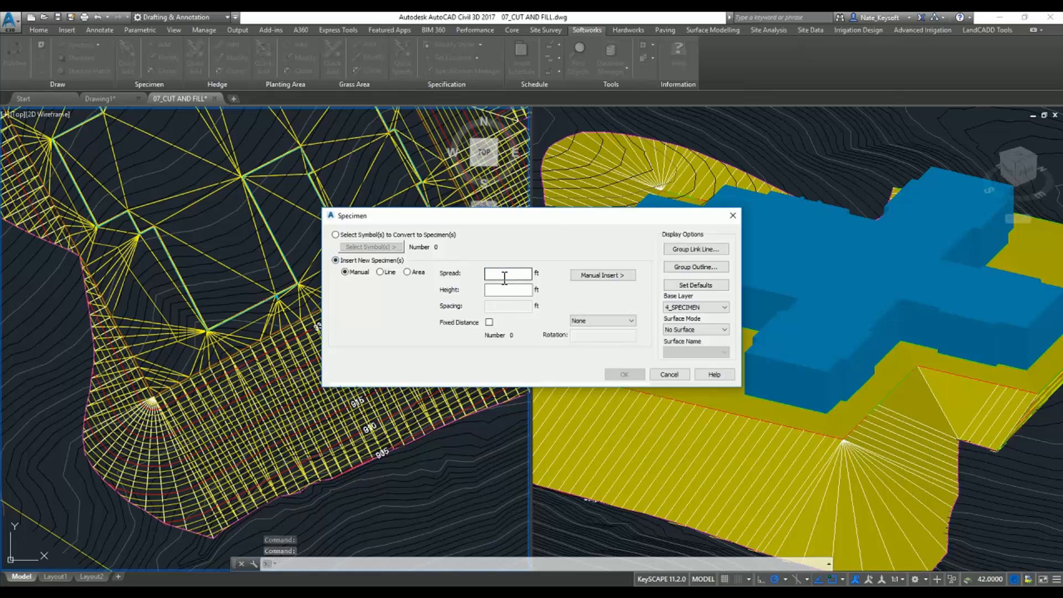
type("25")
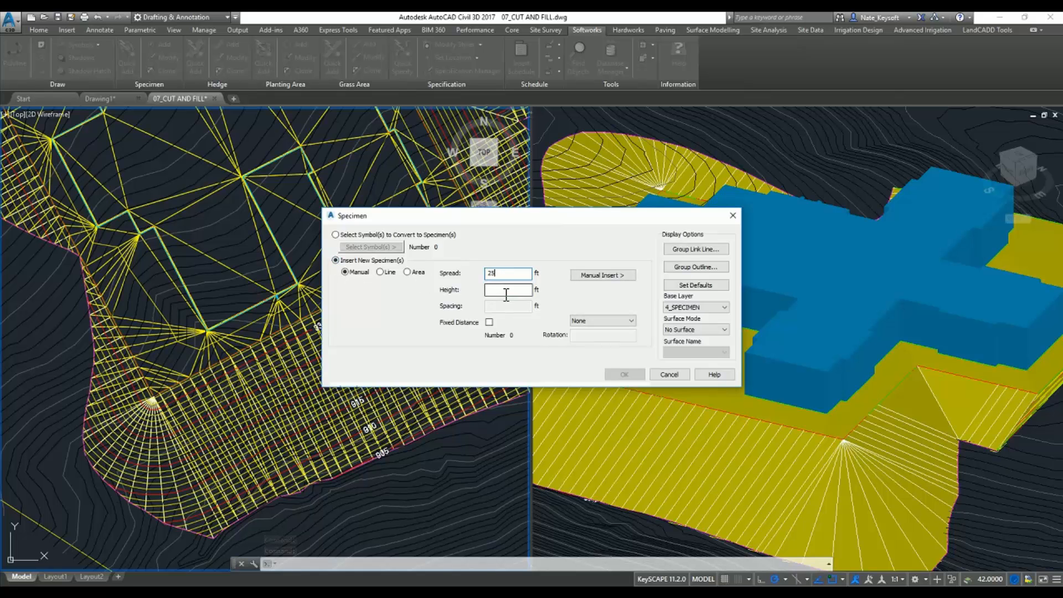
left_click(506, 294)
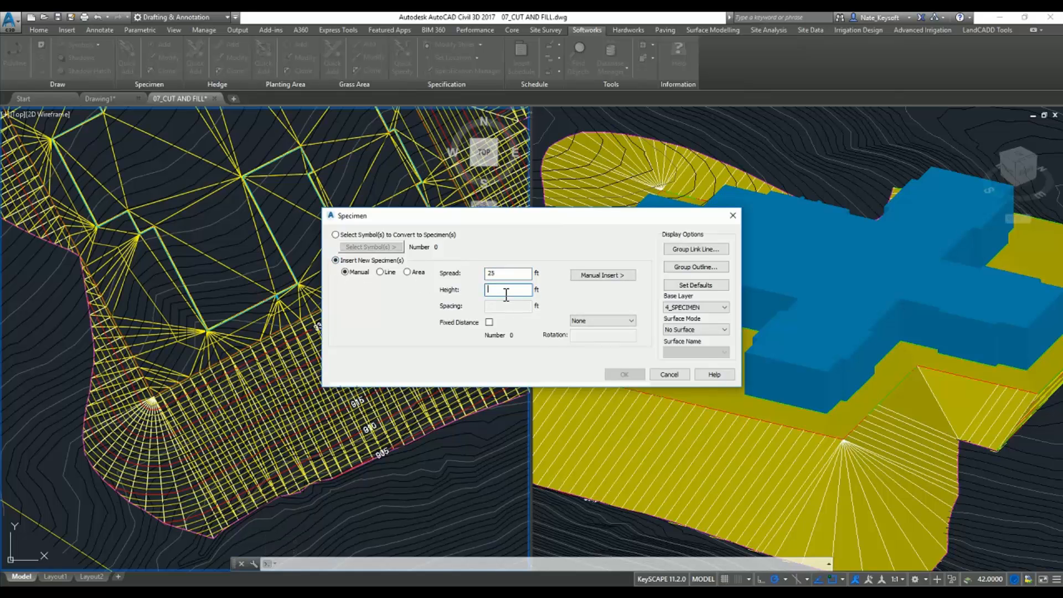
Step: Set the specimens' surface mode to Choose Surface and pick P1 as the surface
left_click(708, 327)
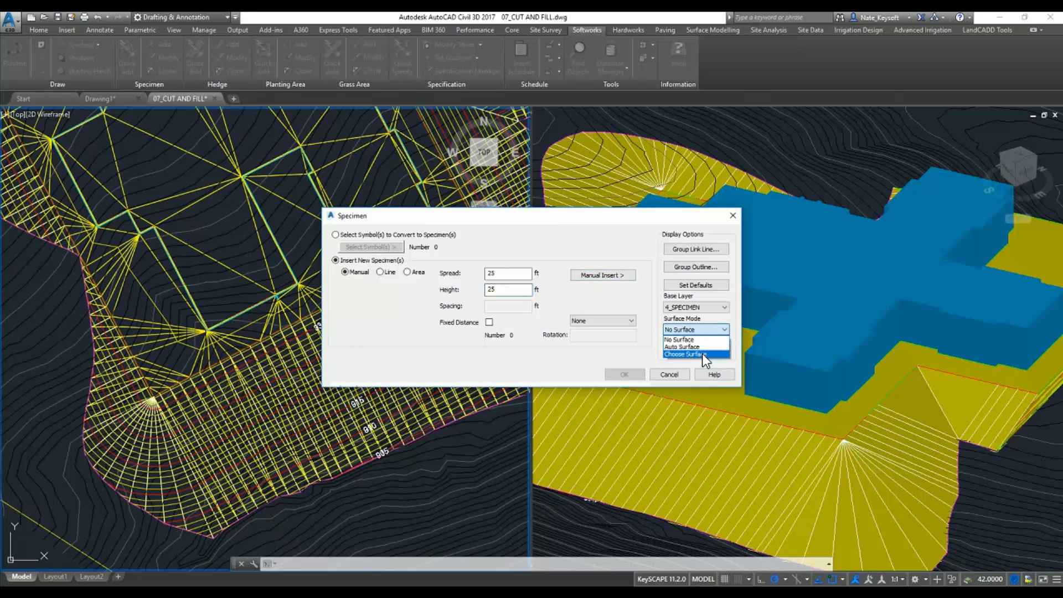
left_click(702, 353)
left_click(702, 353)
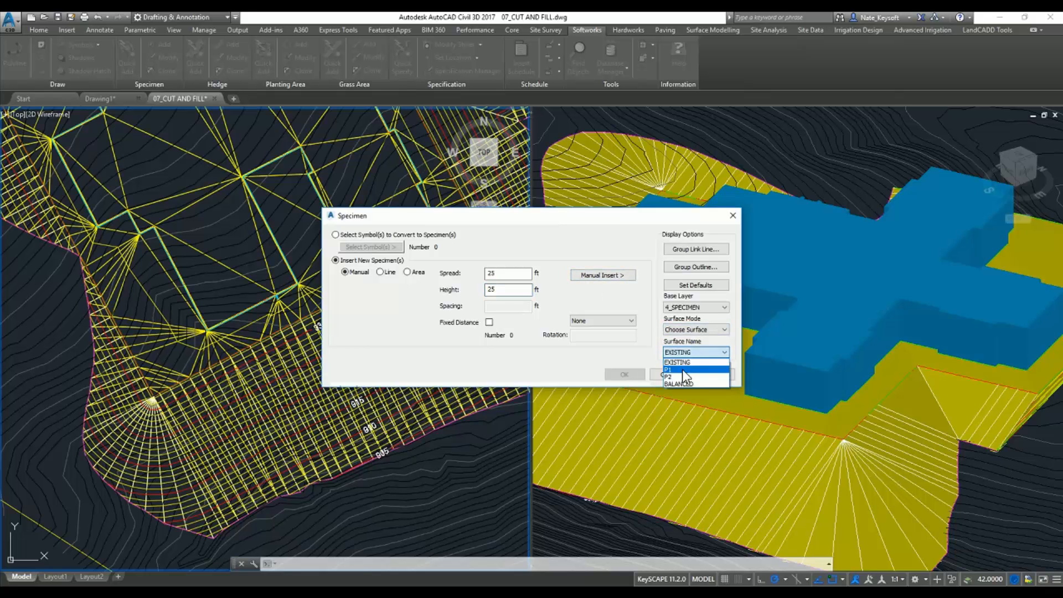
left_click(682, 369)
Step: Manually insert four BLDP02 tree symbols on the slope south of the building with object snap off, and accept the specimen group
left_click(594, 275)
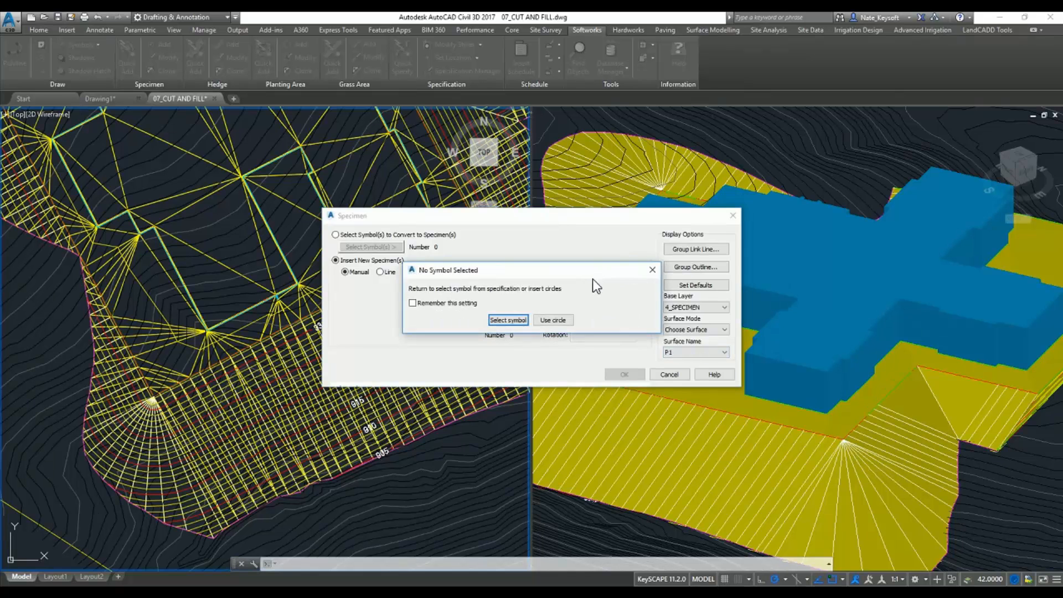
left_click(508, 320)
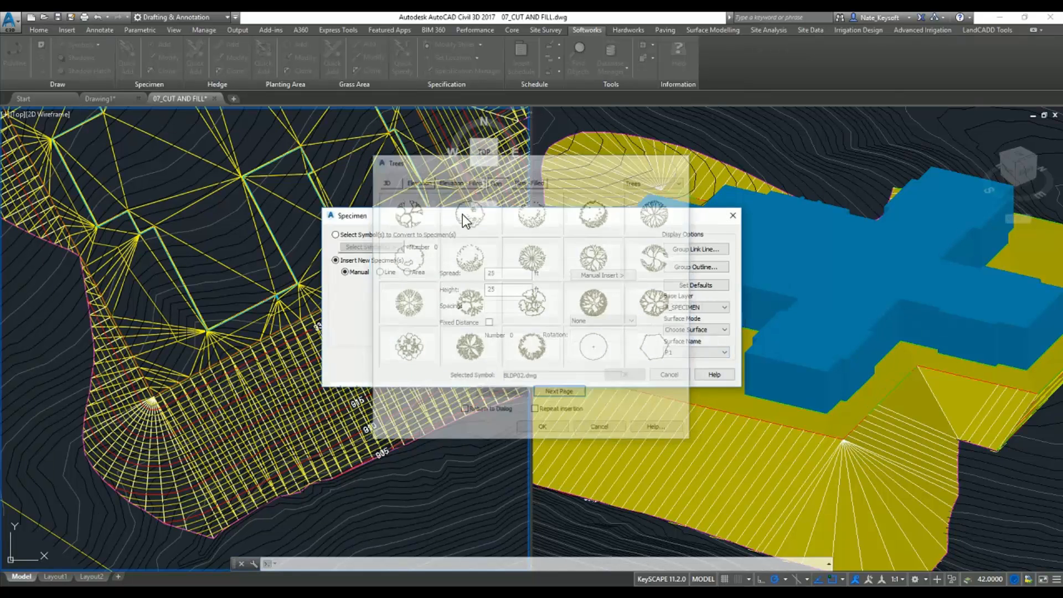
double_click(464, 220)
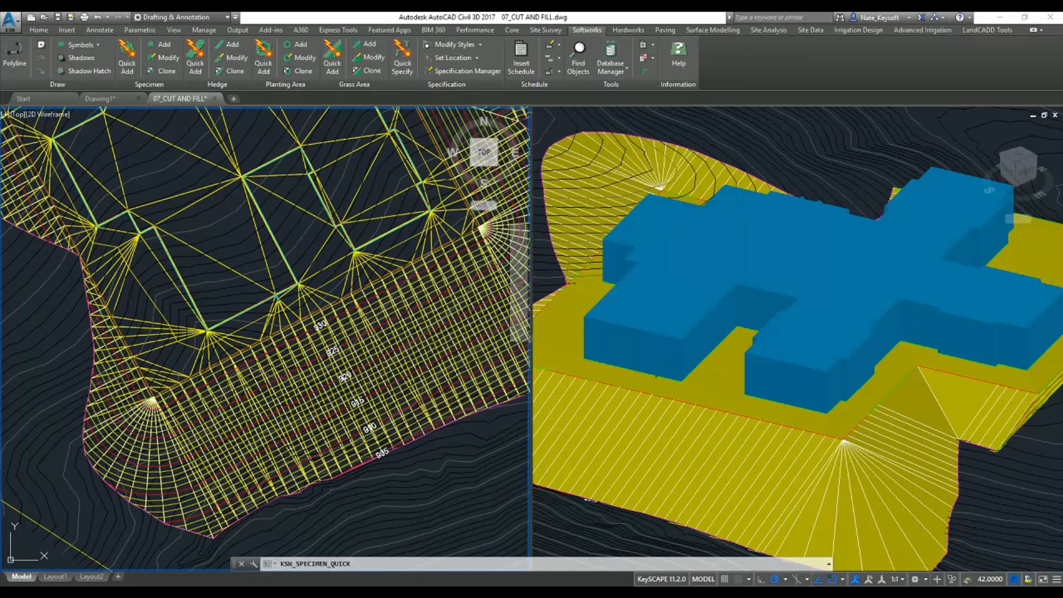
left_click(216, 398)
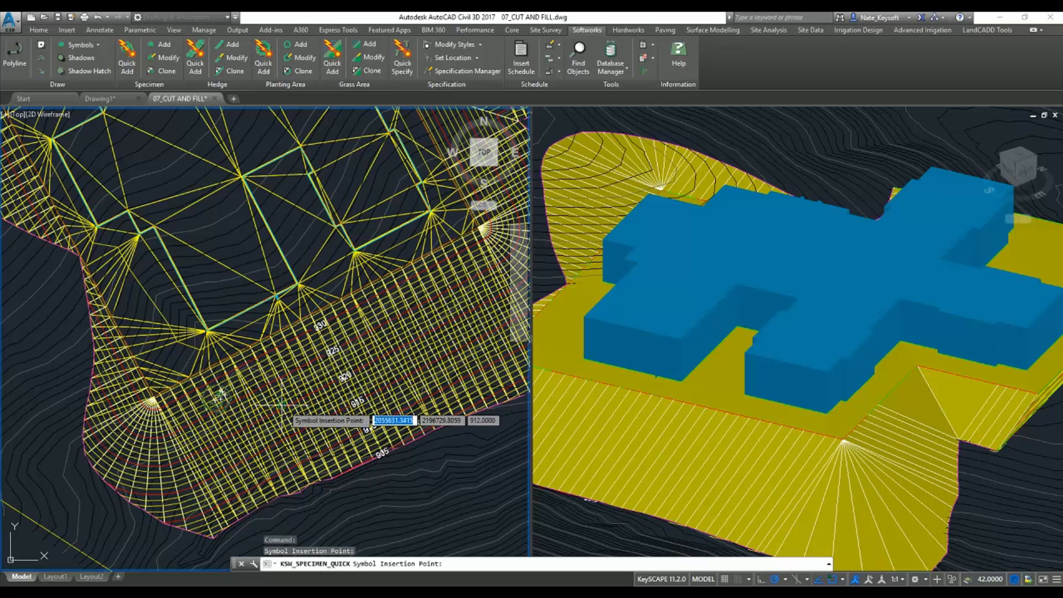
key("F3")
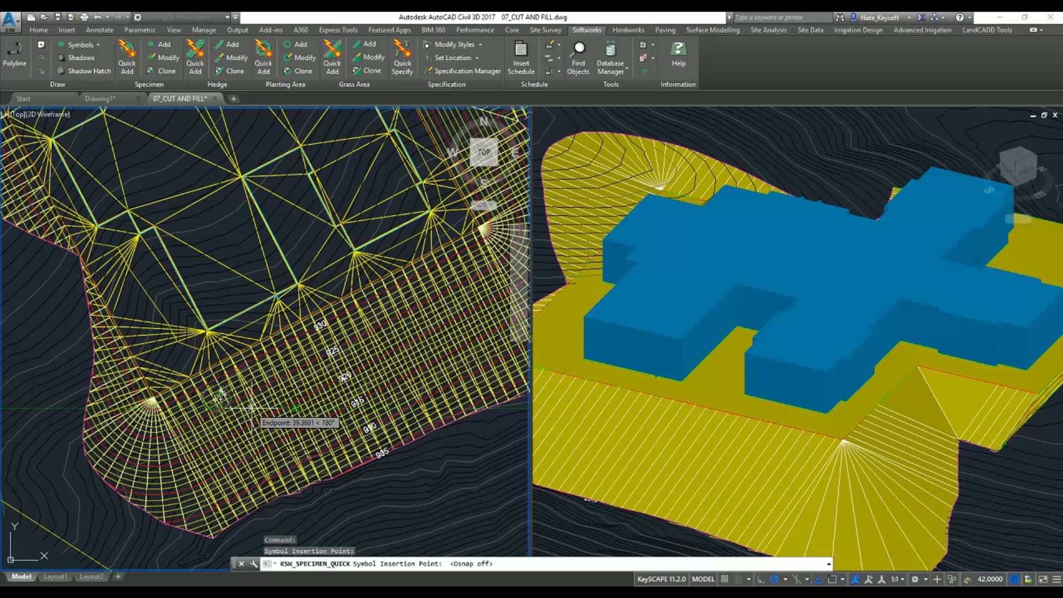
left_click(252, 408)
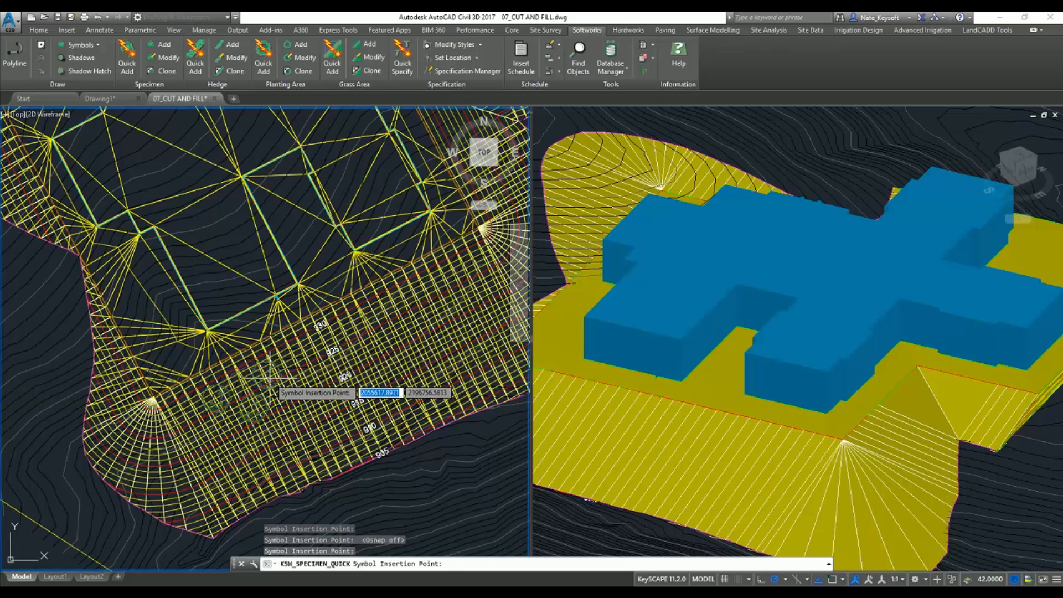
left_click(297, 386)
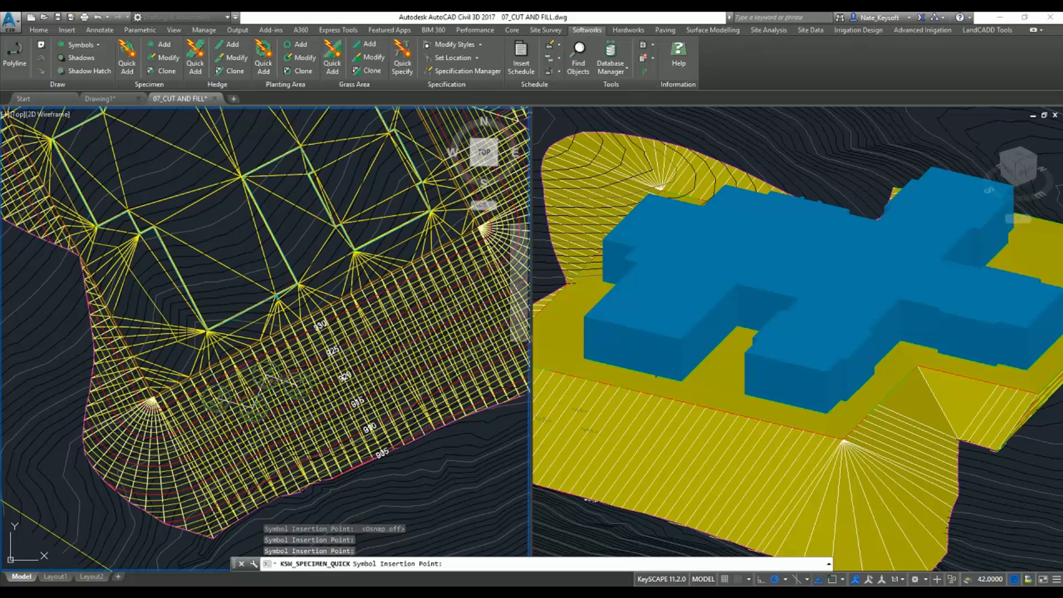
key("Return")
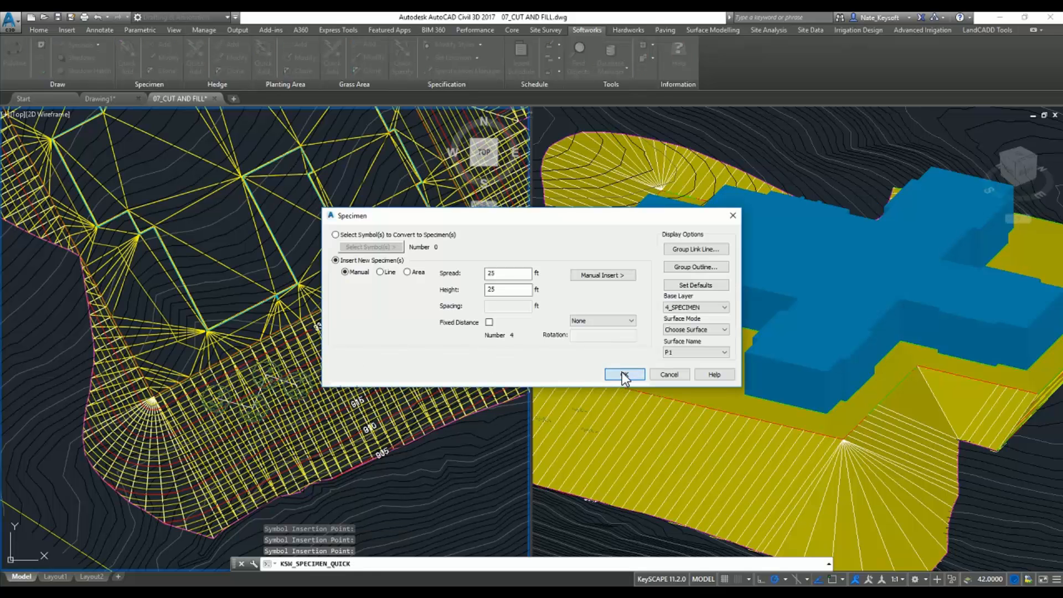
left_click(623, 374)
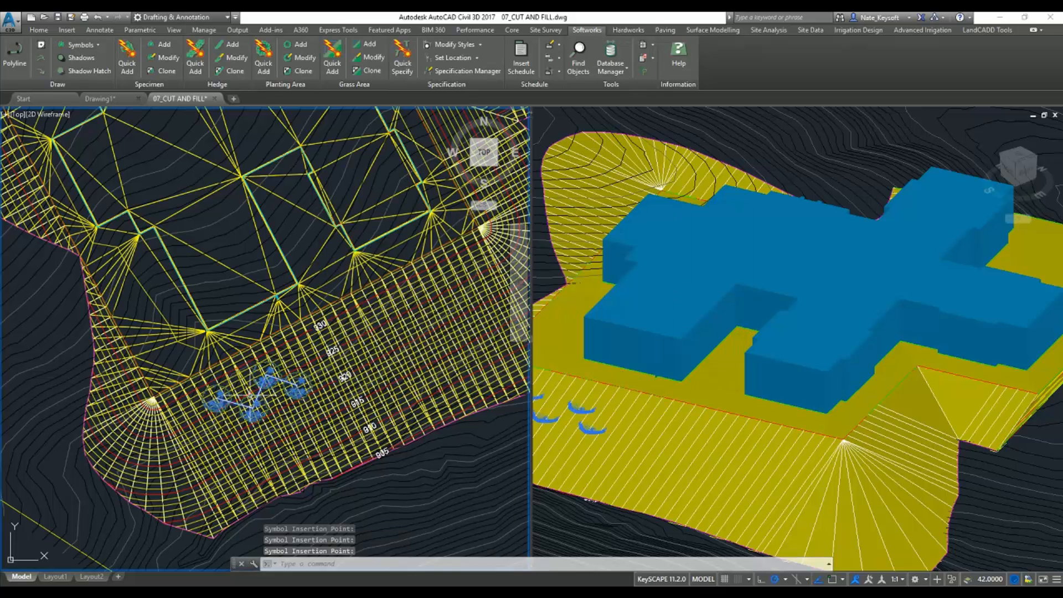
Step: Select one of the new trees in the plan view and examine its position on the slope in the 3D view
scroll(244, 394, "up", 6)
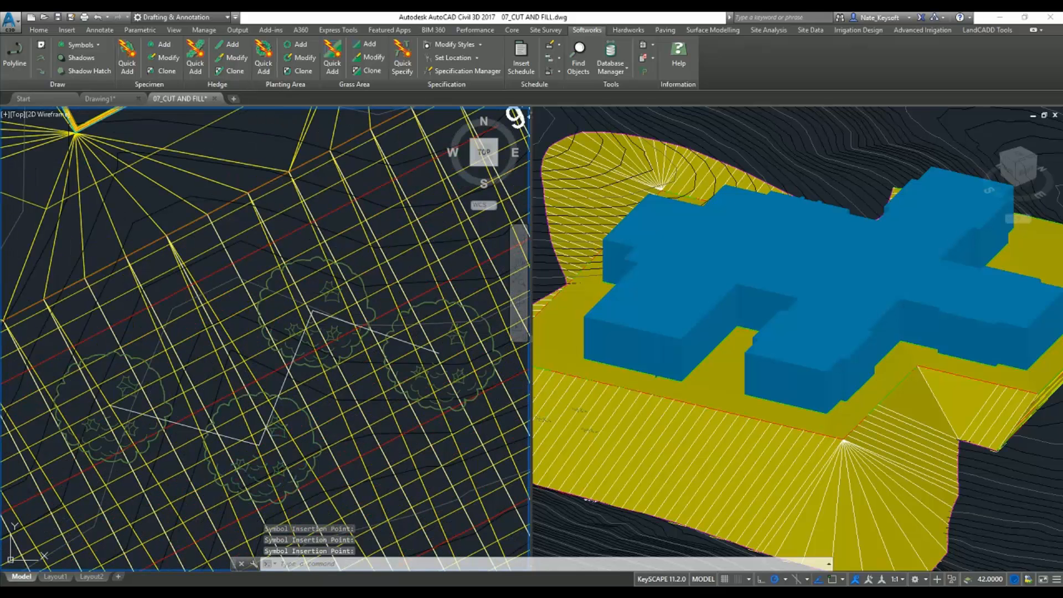
left_click(249, 462)
left_click(605, 377)
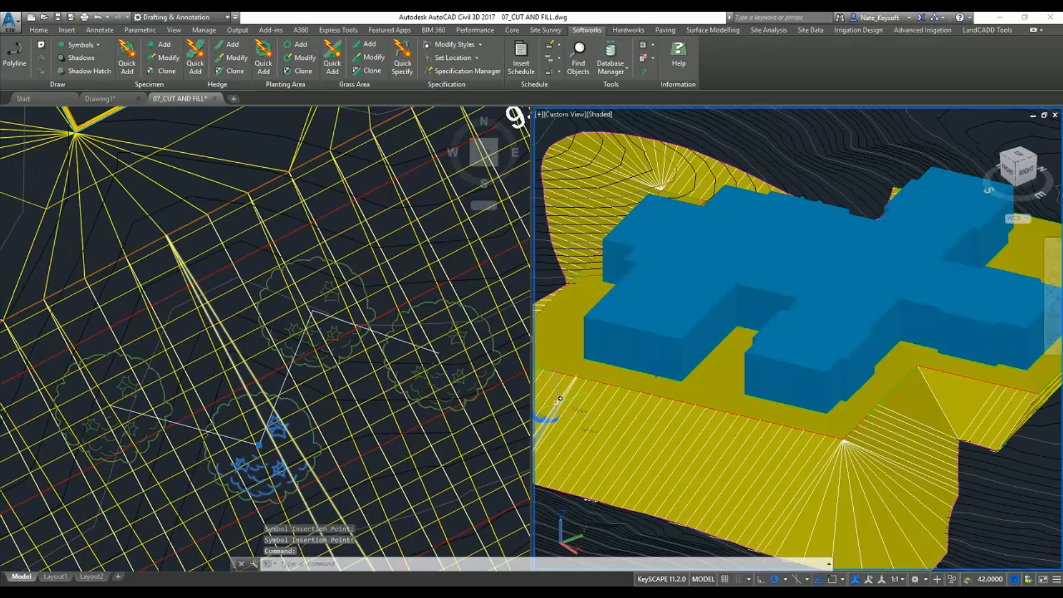
scroll(666, 392, "up", 5)
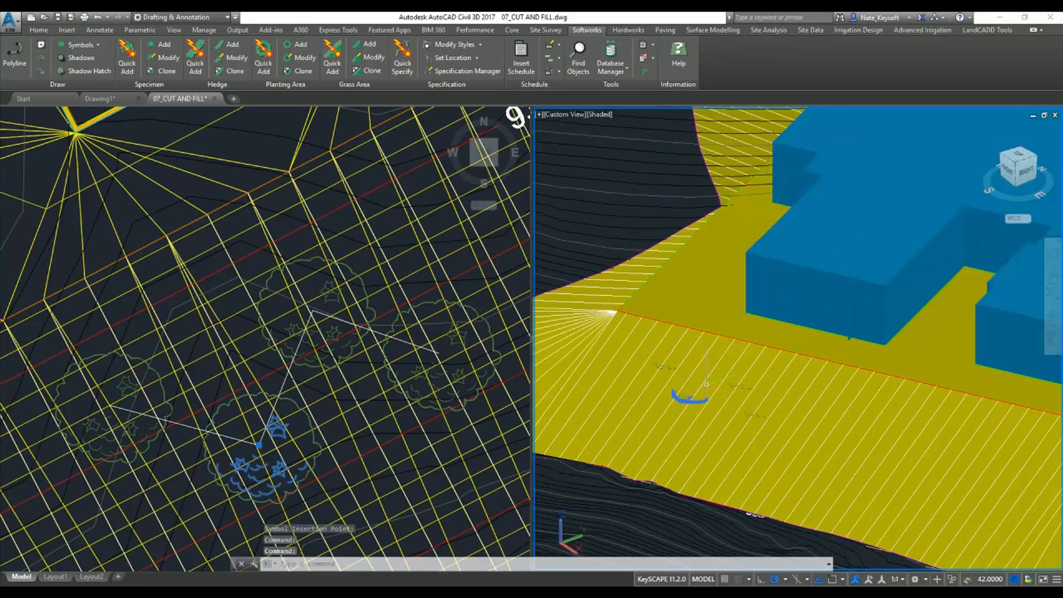
scroll(707, 384, "up", 2)
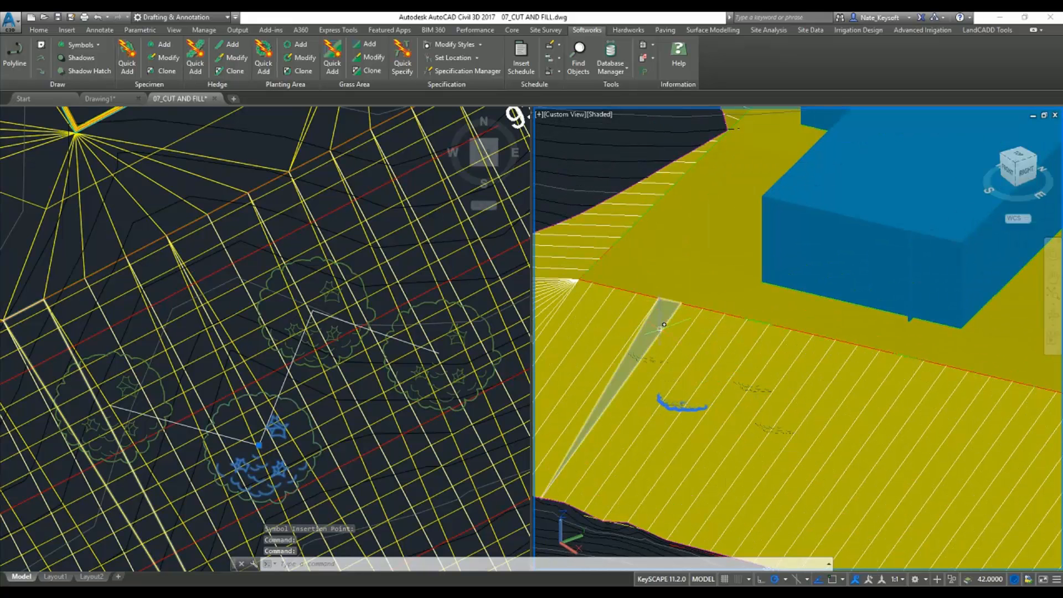
key("Escape")
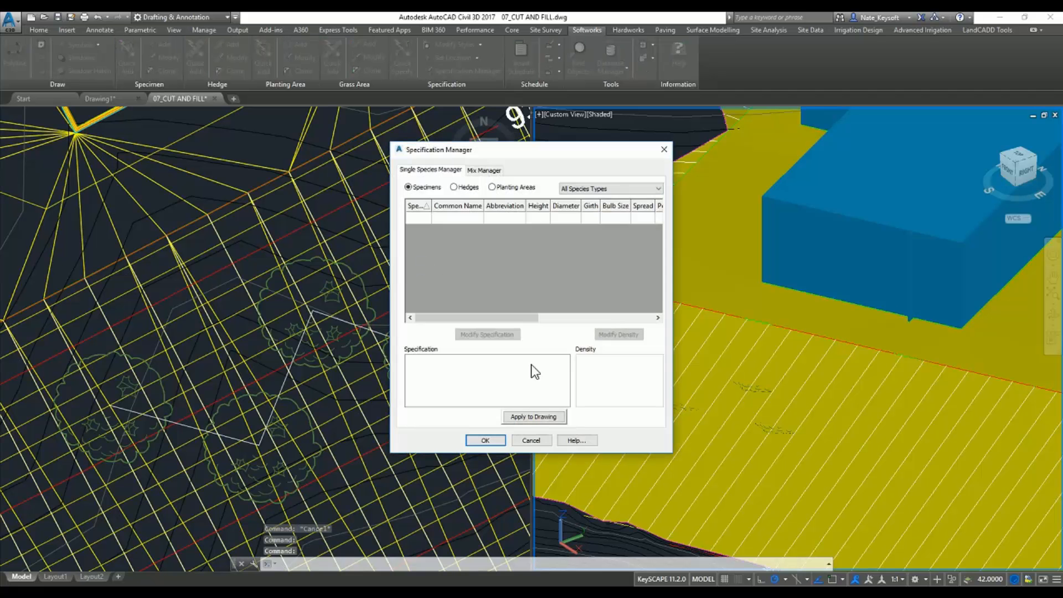
Step: Modify the four-tree specimen group and choose the 3D tree symbol BL3D02 in its specification
left_click(532, 440)
left_click(347, 325)
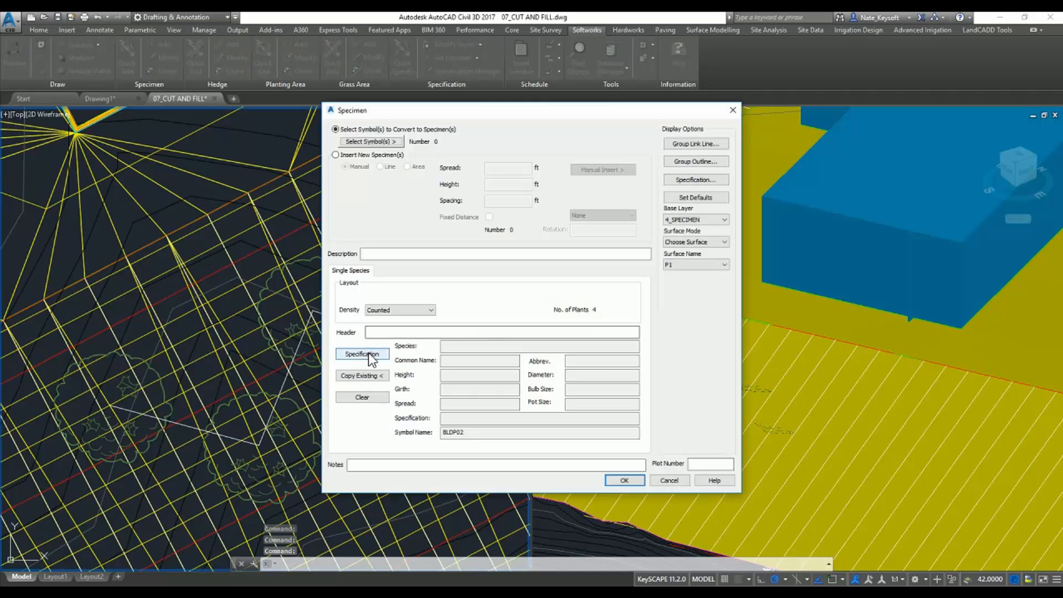
left_click(369, 357)
left_click(631, 449)
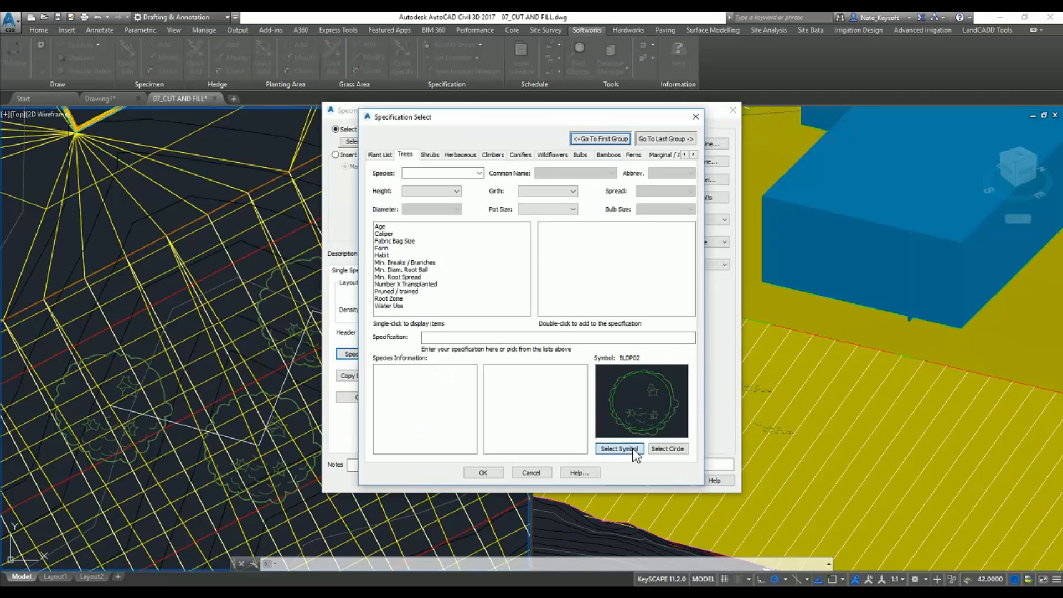
left_click(387, 183)
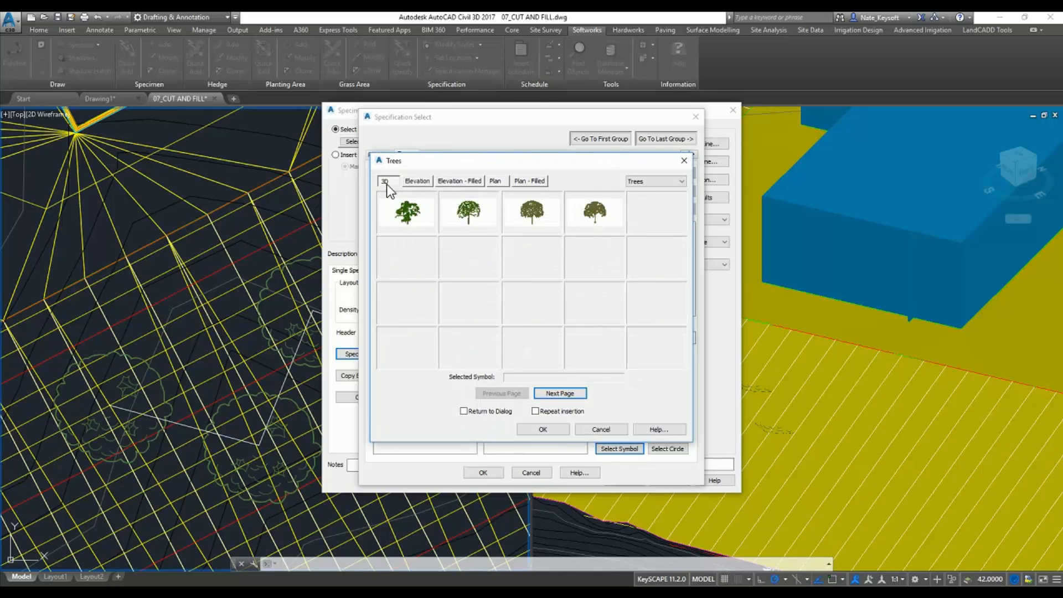
double_click(463, 217)
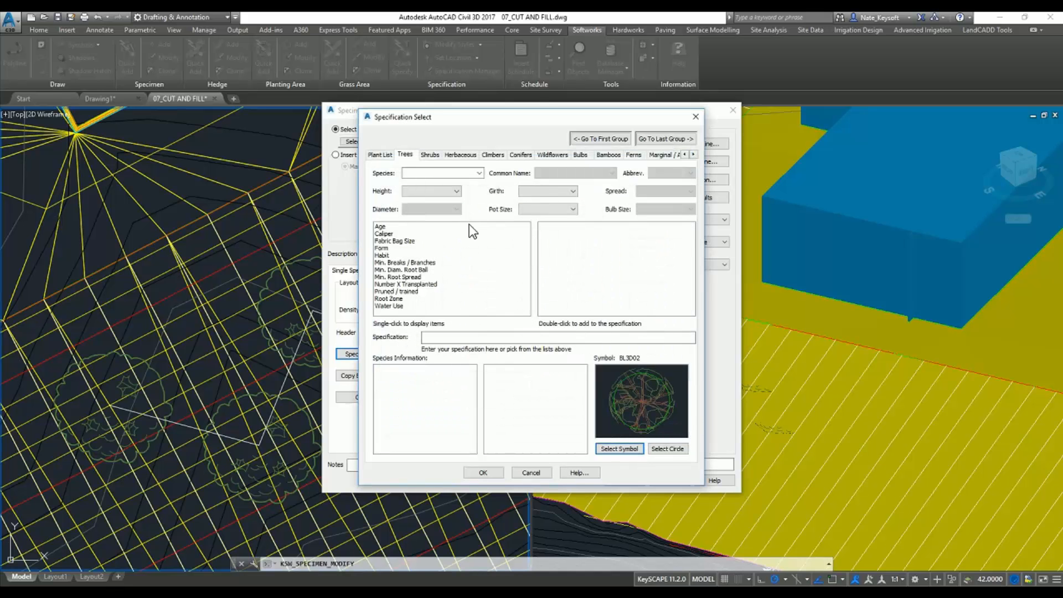
Step: Accept the specification, use its symbol instead of the selected BLDP02, and finish modifying the specimen group without placing a specification label
left_click(493, 476)
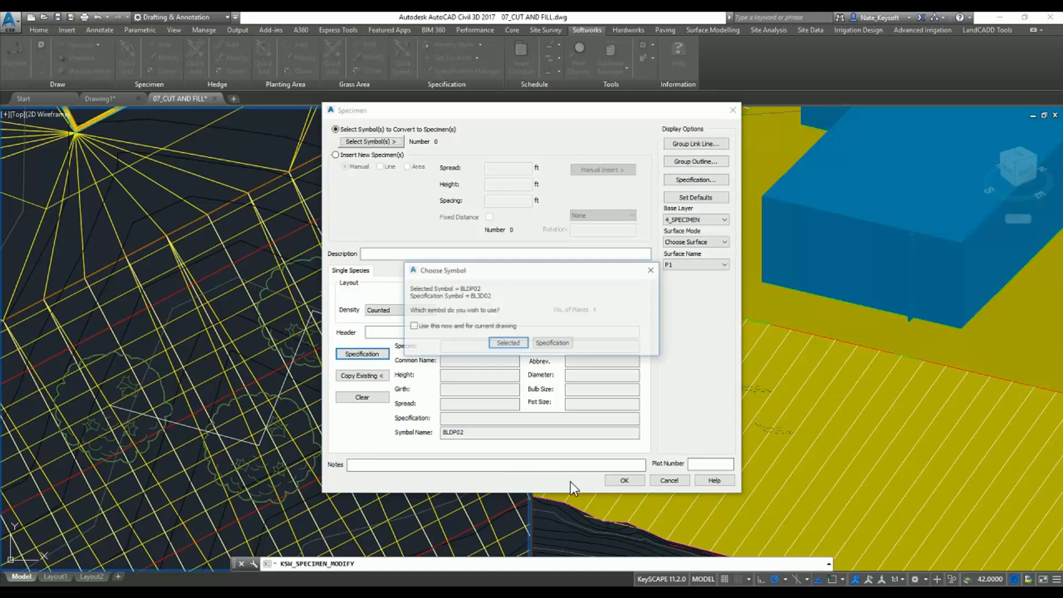
left_click(550, 345)
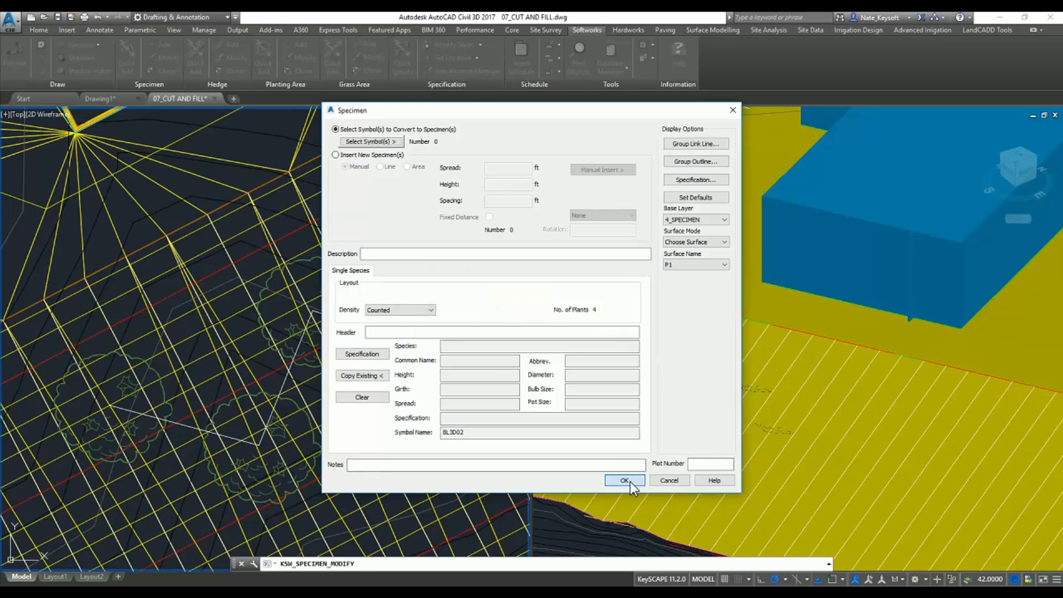
left_click(624, 480)
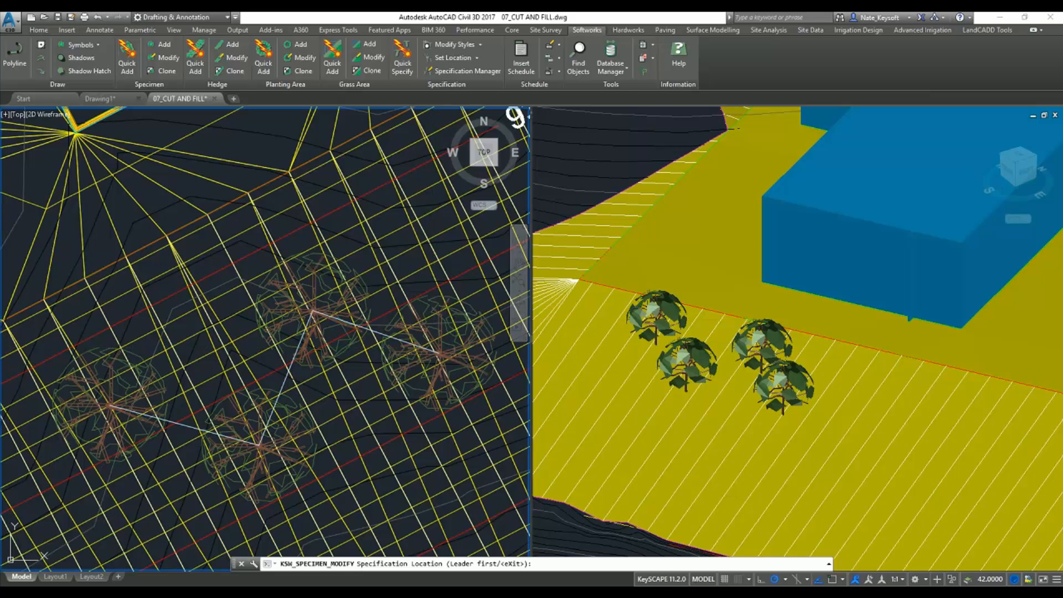
key("Escape")
Step: Move the easternmost tree of the group up off the slope to the flat area beside the building corner
left_click(440, 312)
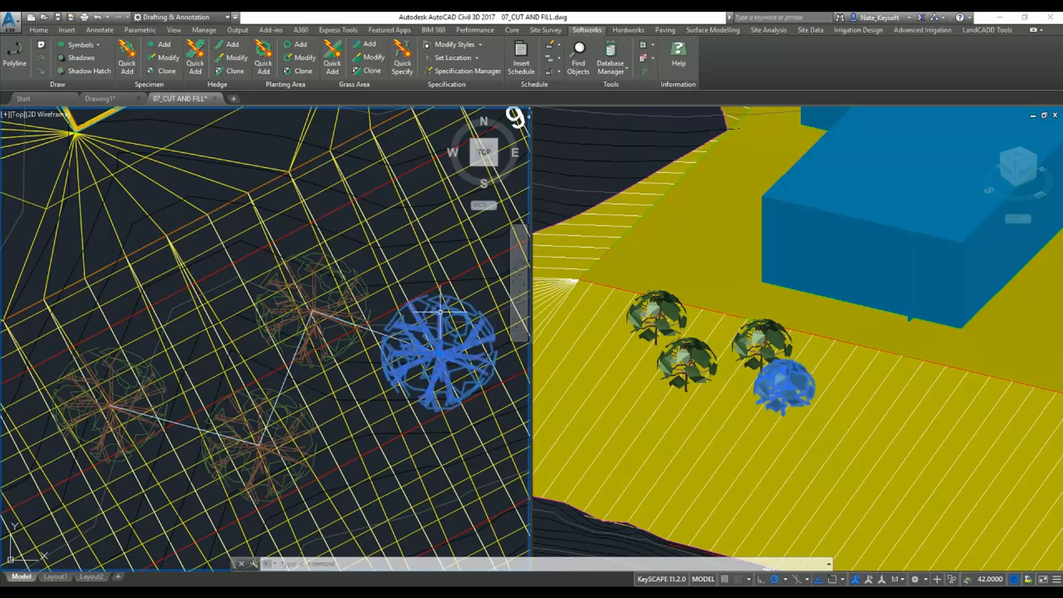
left_click(439, 353)
middle_click_drag(390, 240, 263, 358)
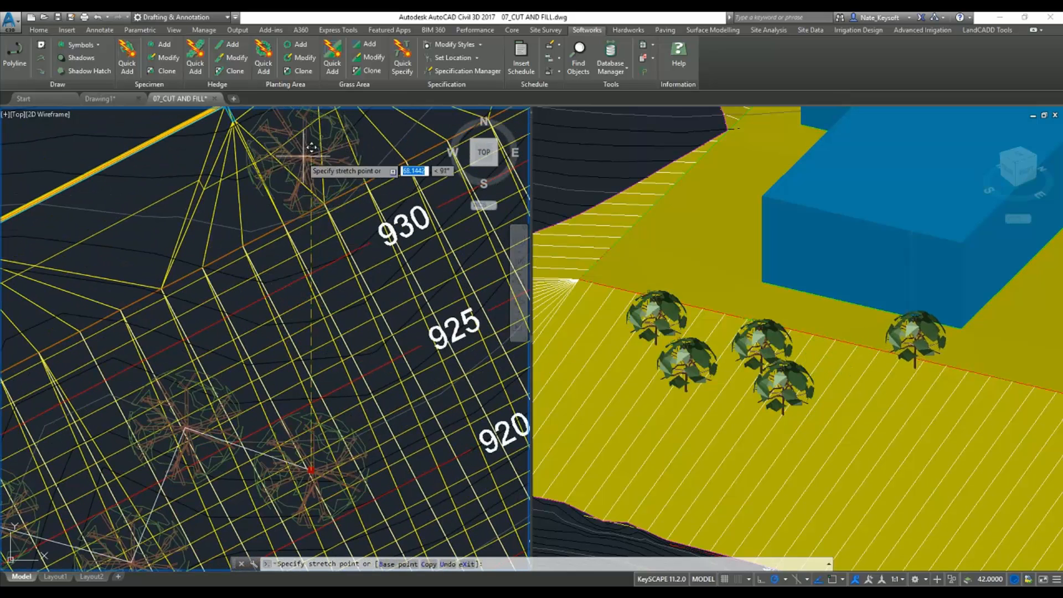
left_click(302, 156)
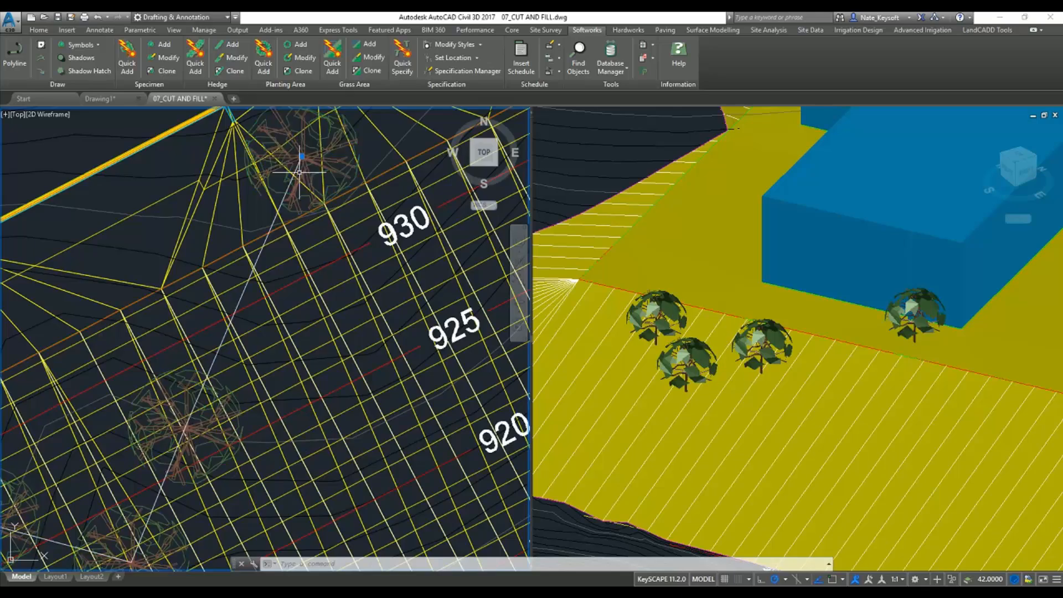
Step: Move the tree beside the building down to the lower slope, near the 910 contour label
middle_click_drag(299, 173, 310, 211)
scroll(299, 310, "down", 3)
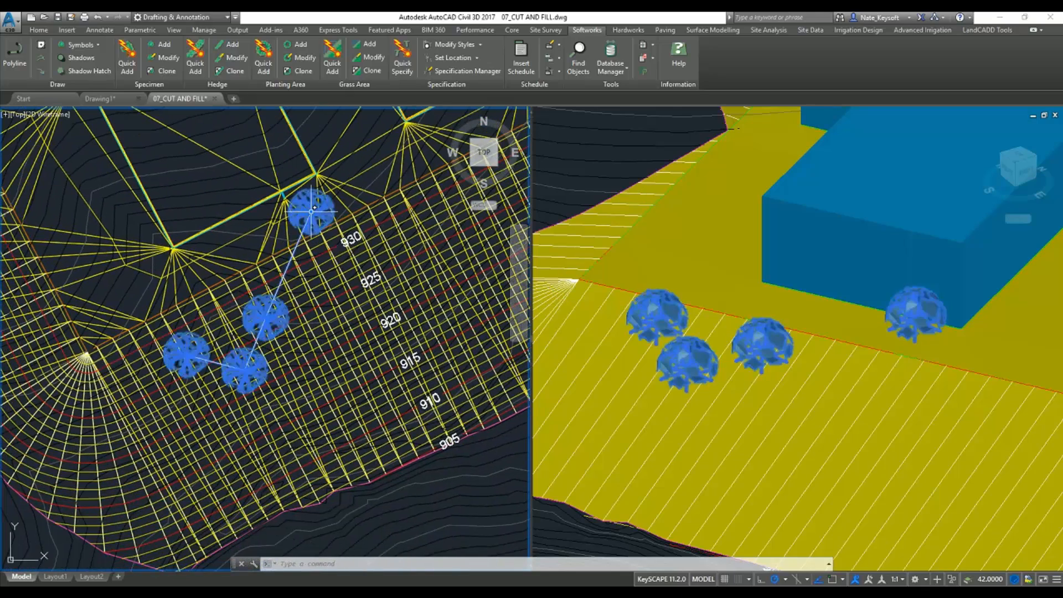
left_click(312, 211)
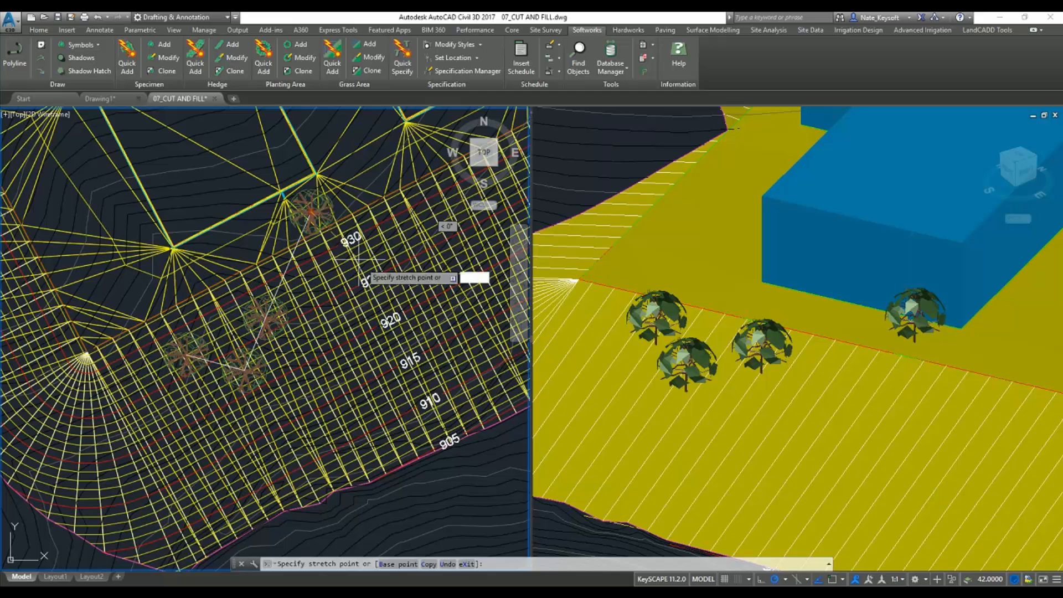
left_click(422, 425)
key("Escape")
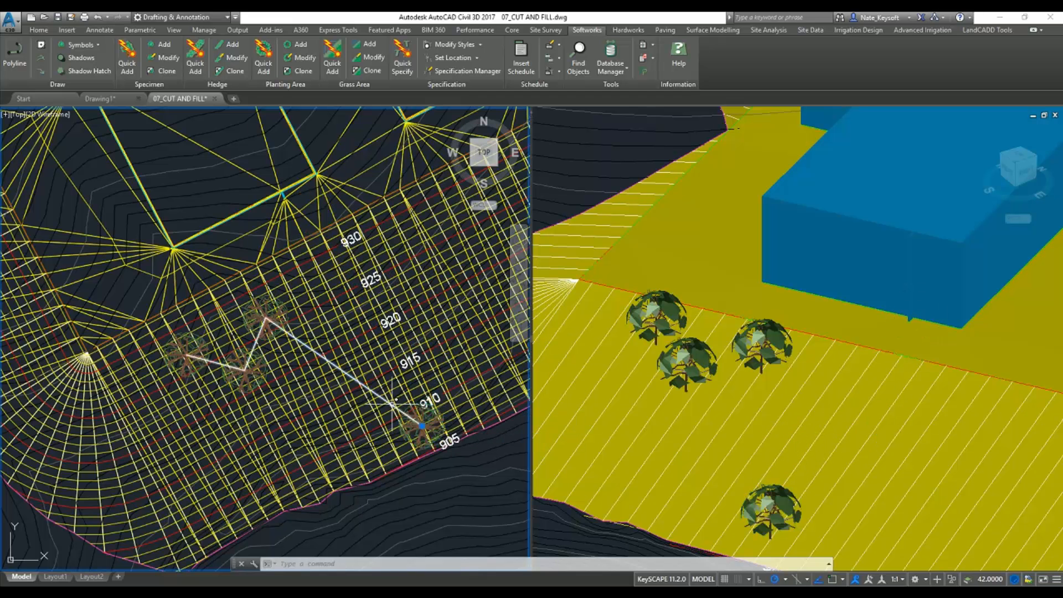
Step: Orbit the 3D view to examine how the four trees sit on the slope from the front, and clear the selection
left_click(736, 422)
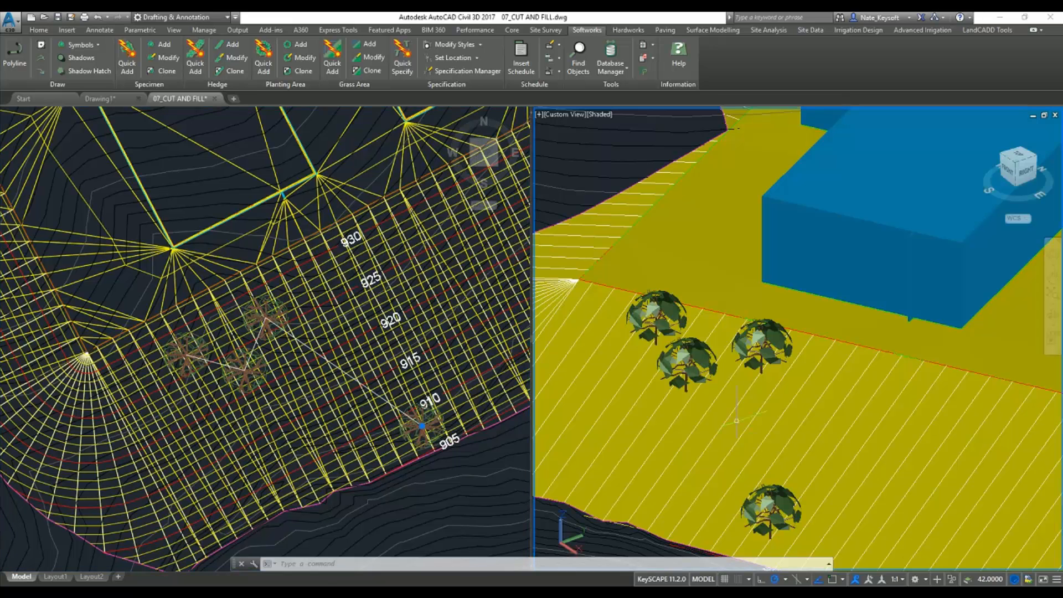
mouse_move(770, 464)
middle_mouse_down("shift")
mouse_move(754, 437)
mouse_move(705, 430)
mouse_move(894, 430)
mouse_move(874, 431)
middle_mouse_up("shift")
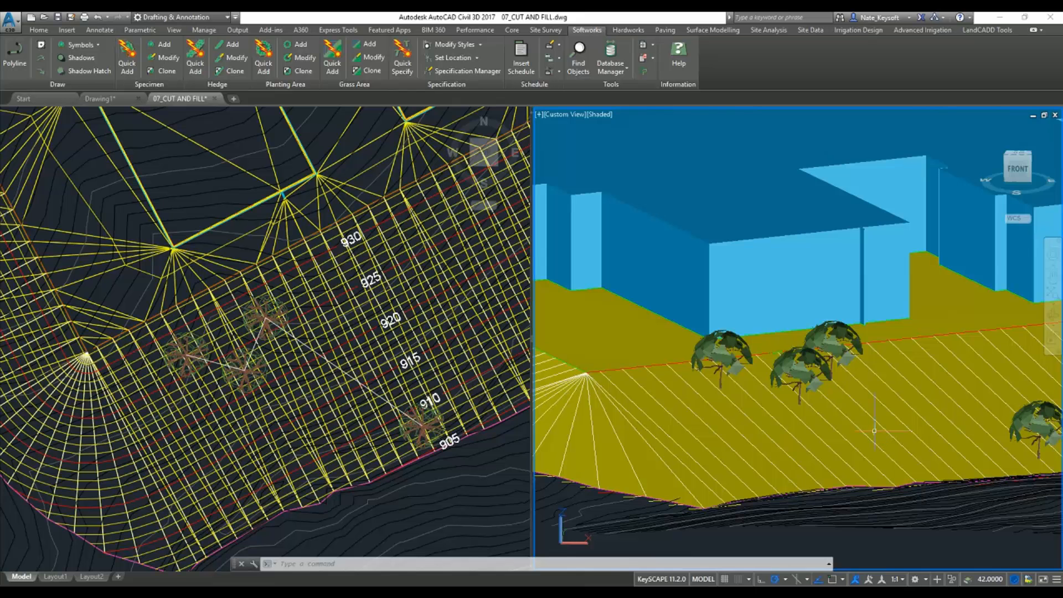
left_click(198, 364)
key("Escape")
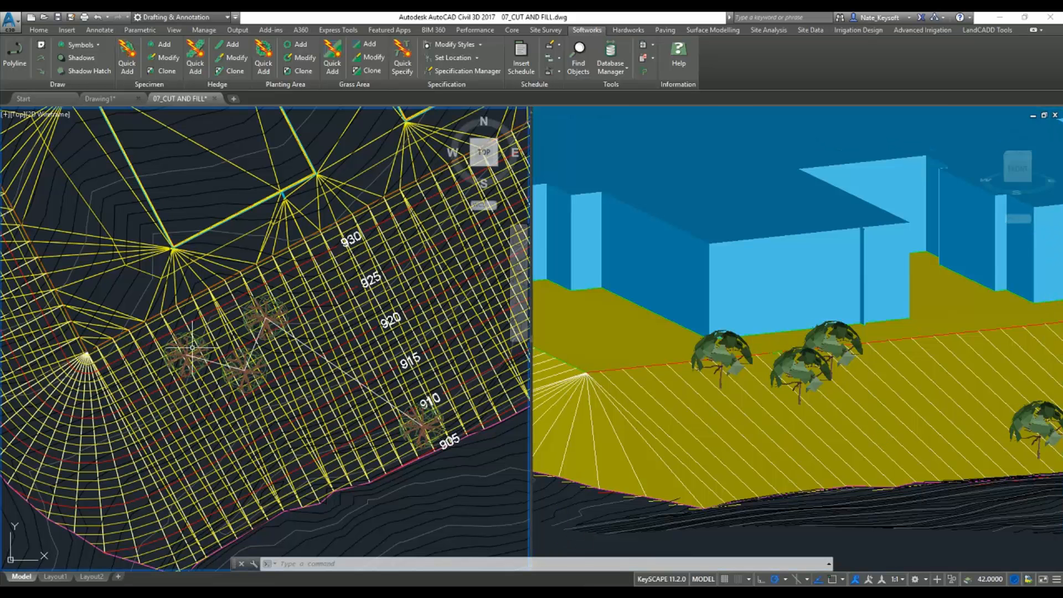